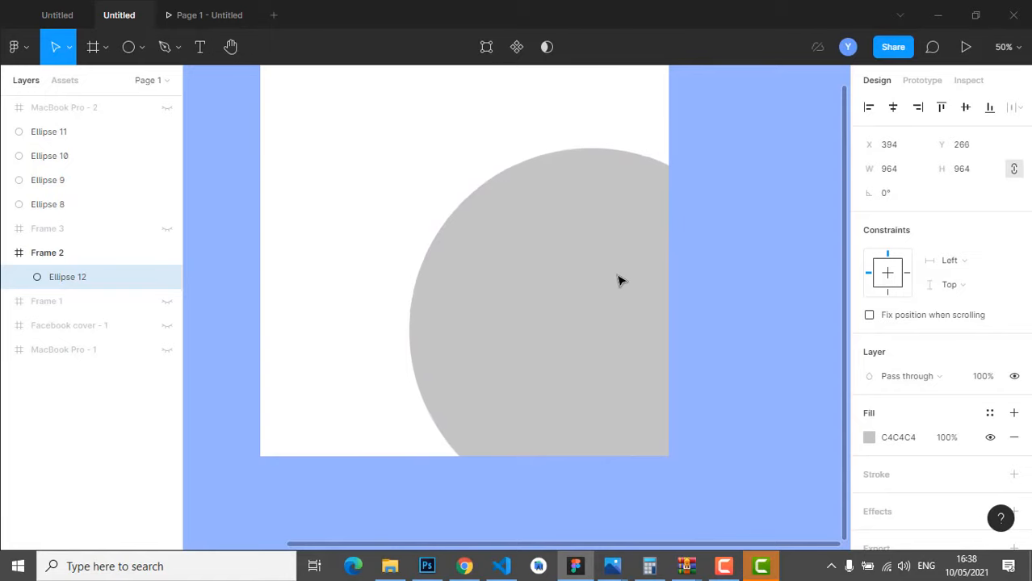
- Leave the 964×964 grey circle cropped at the frame's edges and open the shape tools dropdown
scroll(694, 274, "up", 2)
left_click(720, 172)
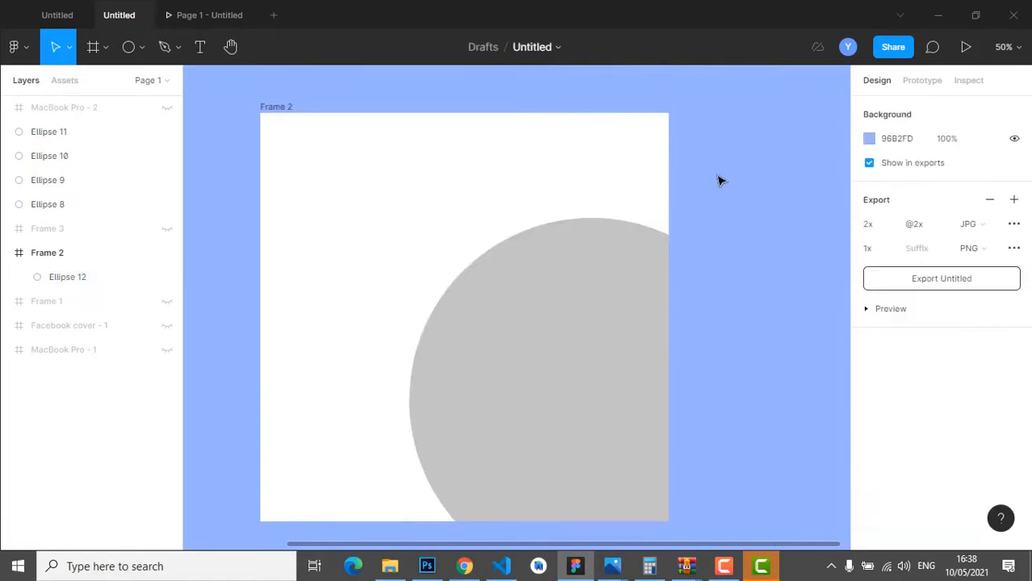
left_click(201, 47)
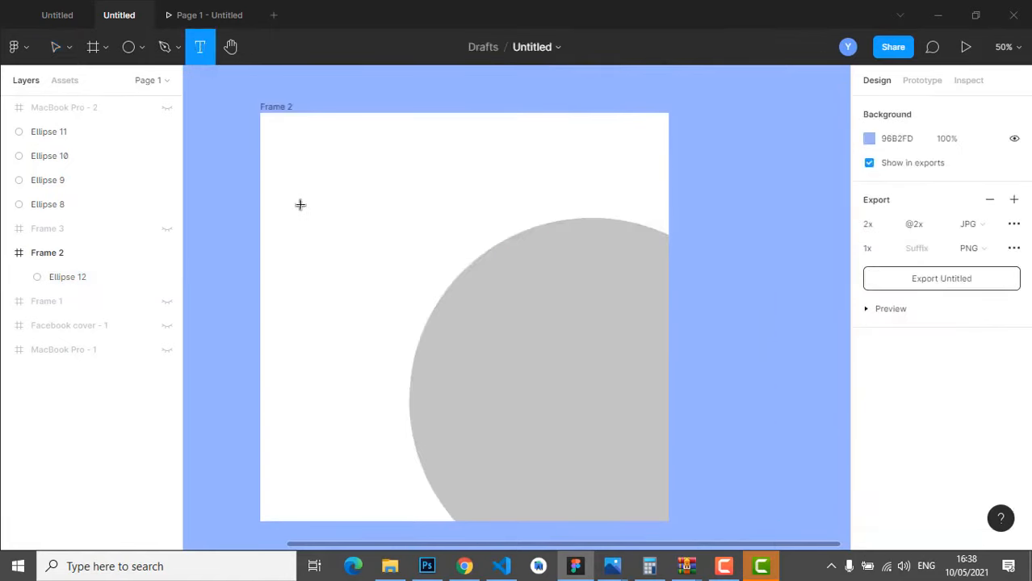
left_click(141, 48)
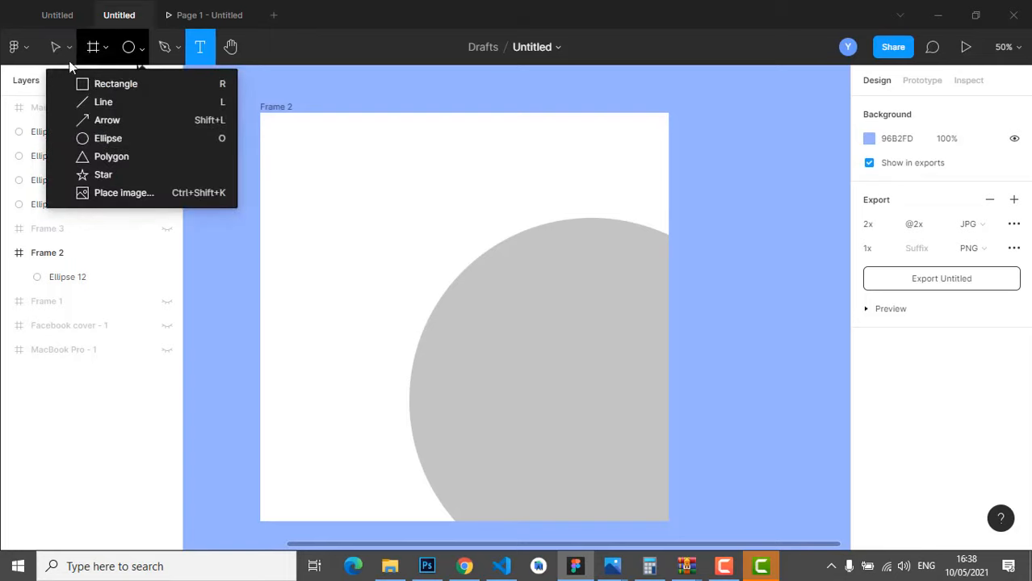
- Draw a 542×542 circle and move it over the grey circle's right side
left_click(117, 138)
left_click_drag(384, 212, 578, 418)
mouse_move(502, 344)
left_mouse_down()
mouse_move(661, 386)
mouse_move(672, 353)
mouse_move(666, 364)
left_mouse_up()
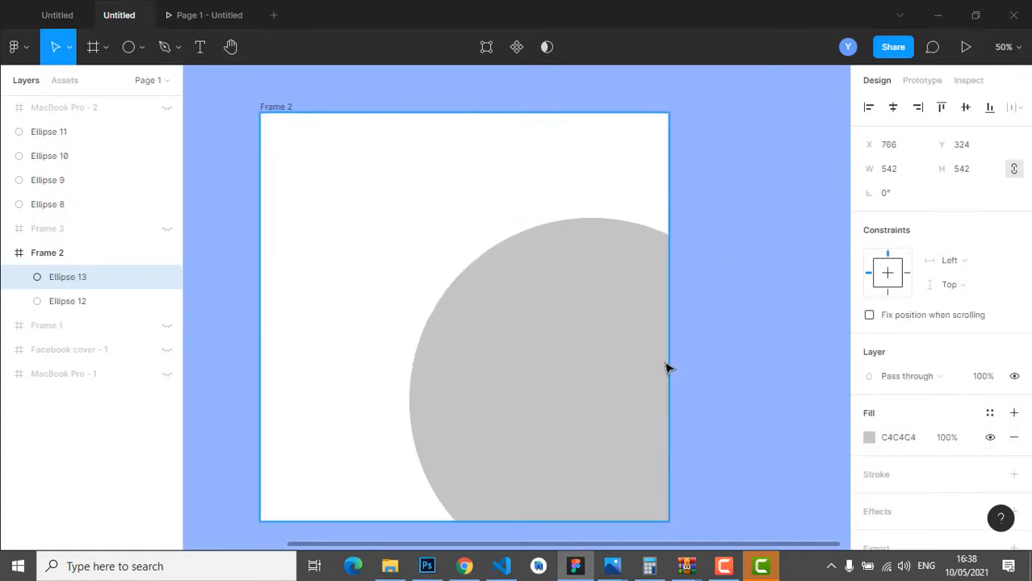
- Fill the new circle white (FFFFFF) and nudge it slightly up and left
left_click(869, 437)
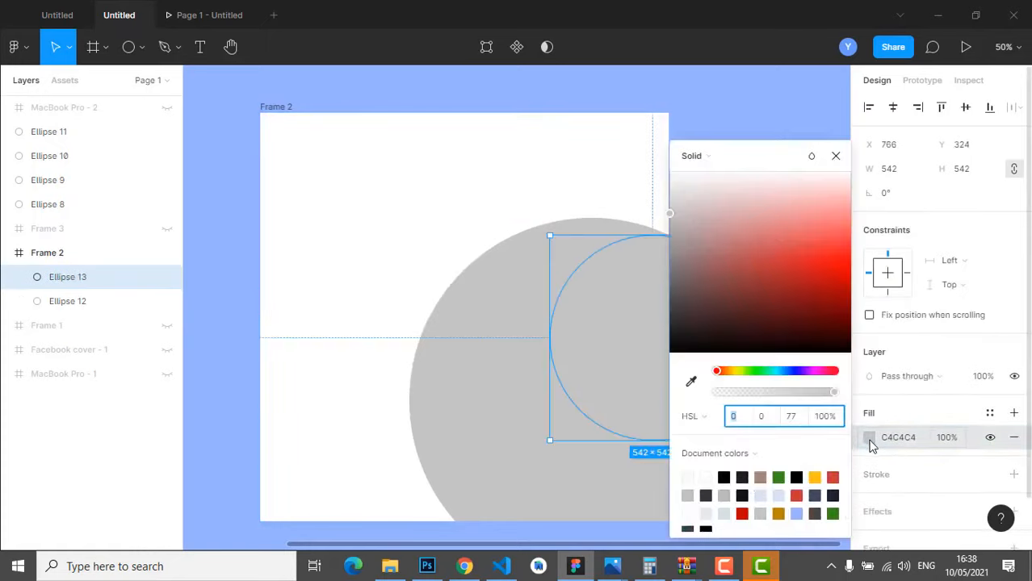
left_click(705, 477)
left_click(836, 160)
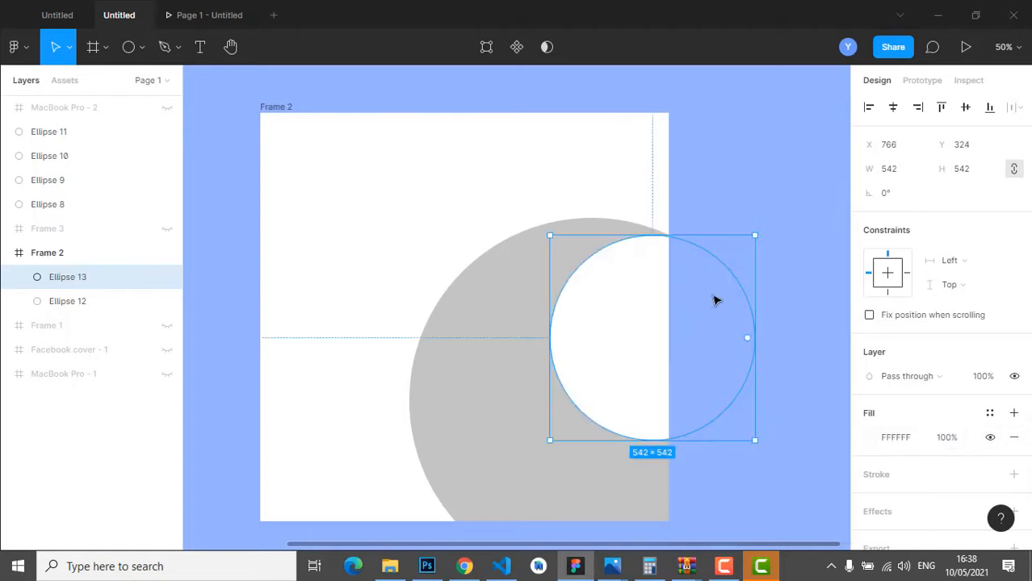
left_click_drag(643, 338, 636, 337)
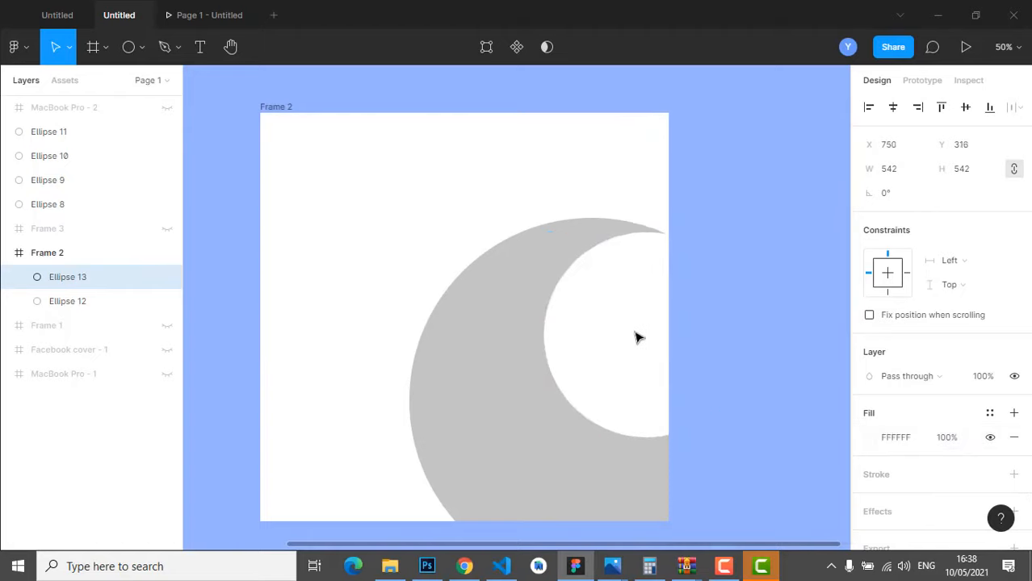
- Deselect the white circle and check the resulting grey crescent moon
scroll(751, 396, "down", 3)
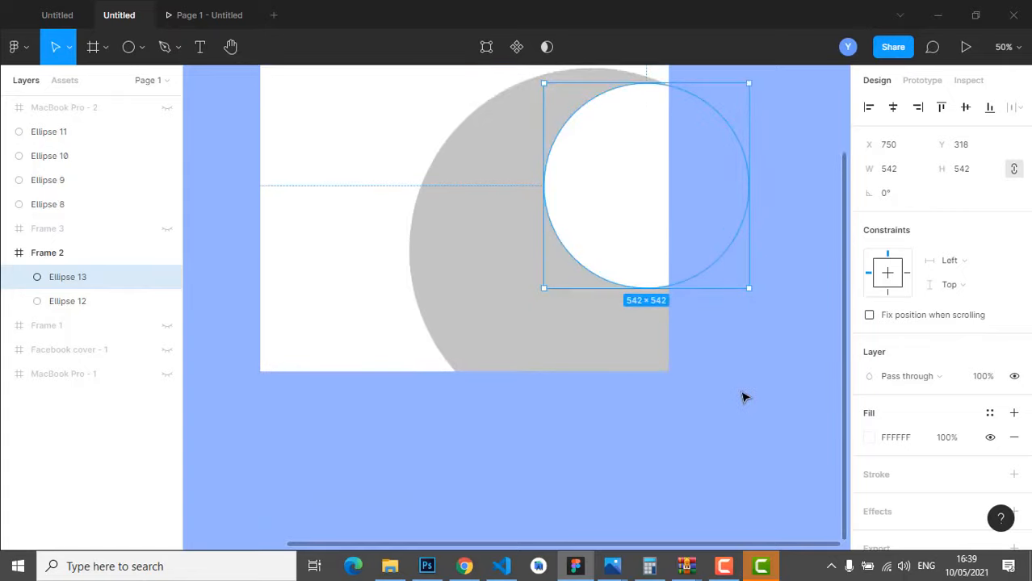
left_click(753, 394)
scroll(743, 396, "up", 2)
left_click(640, 322)
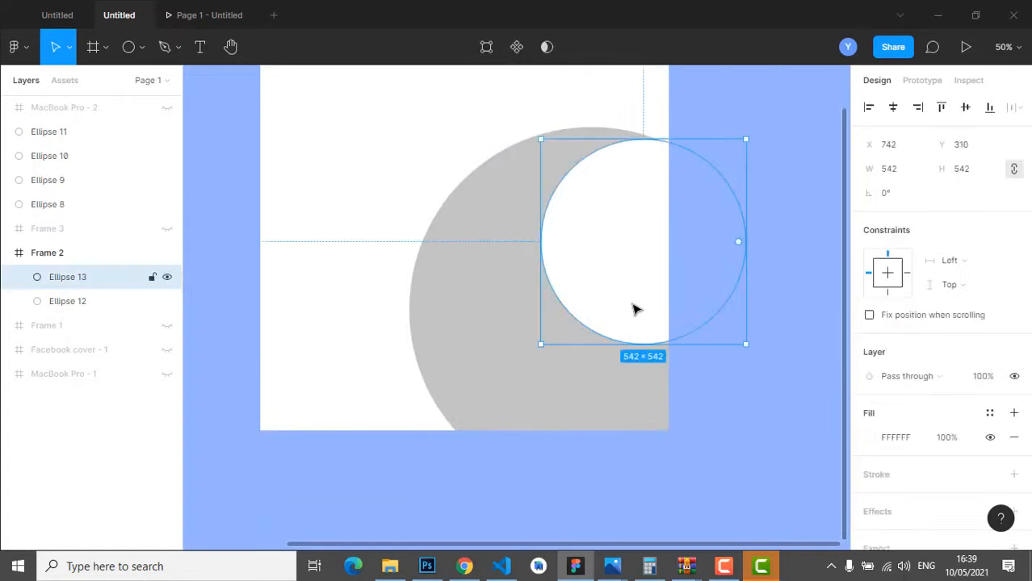
left_click(789, 240)
scroll(747, 279, "up", 5)
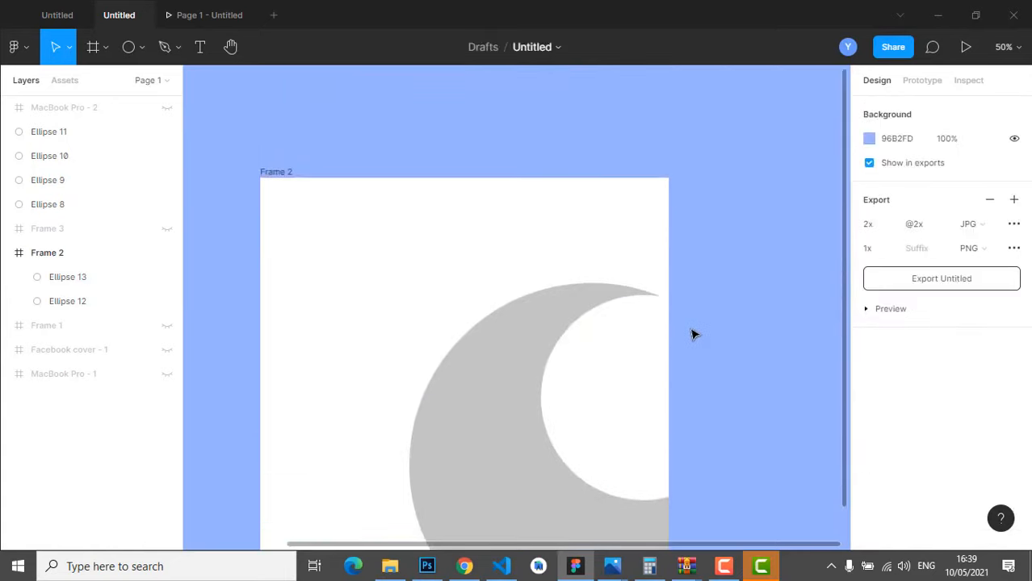
scroll(771, 238, "down", 2)
scroll(768, 247, "down", 2)
scroll(762, 297, "up", 2)
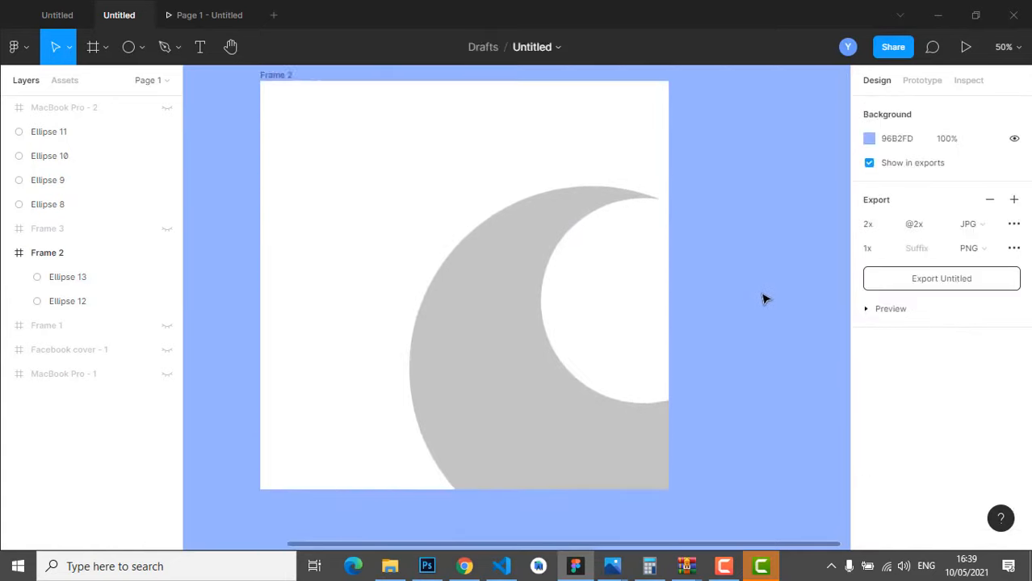
left_click(139, 49)
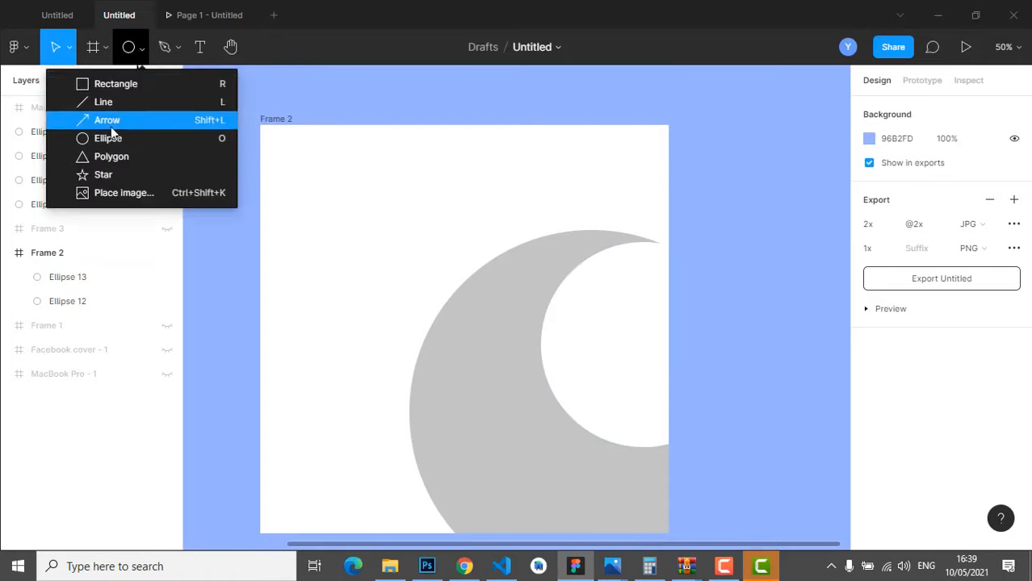
left_click(201, 47)
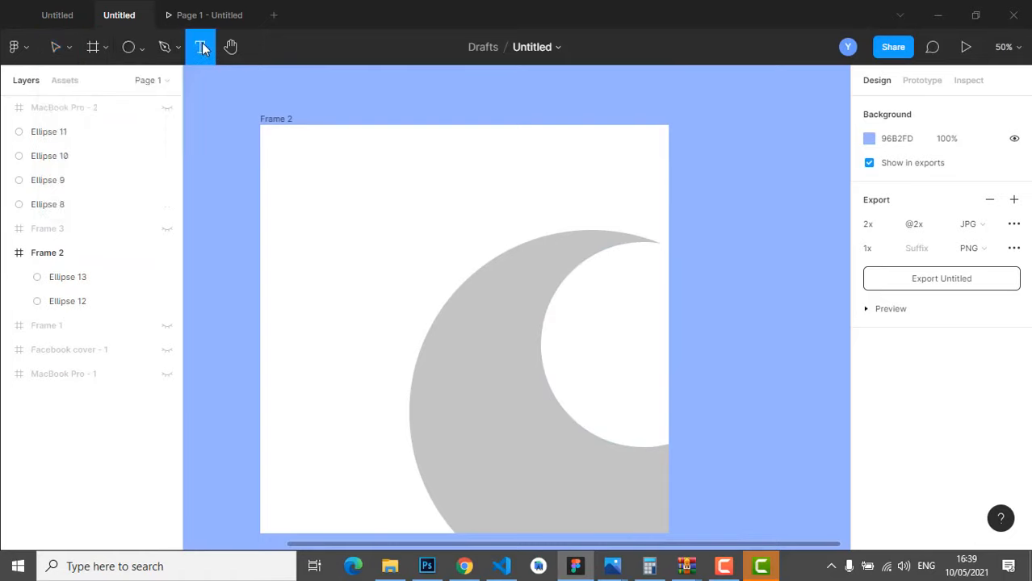
- Type a two-line 'Home' / 'Comfort' text near the frame's top left
left_click(272, 171)
type("H")
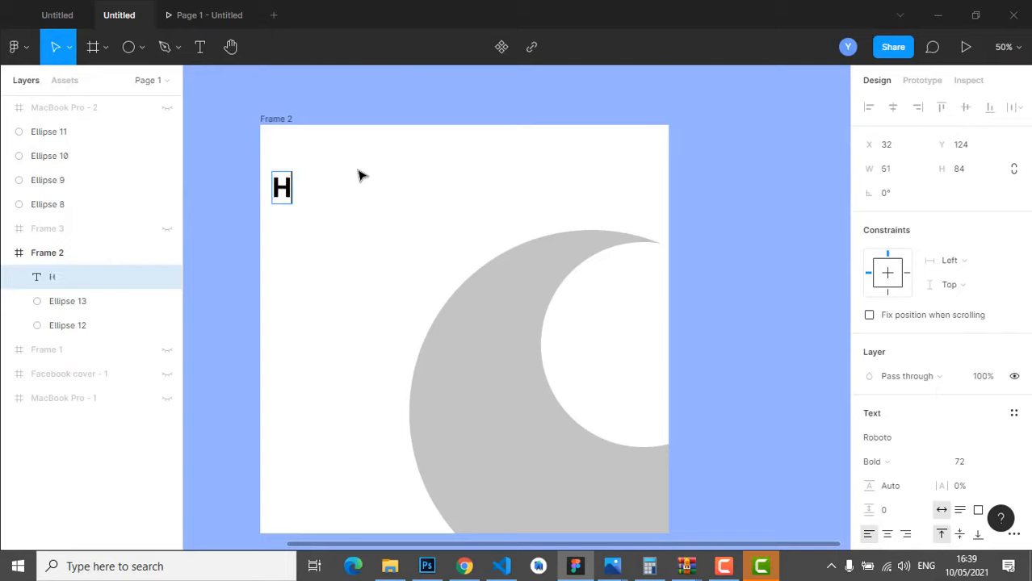
type("ome")
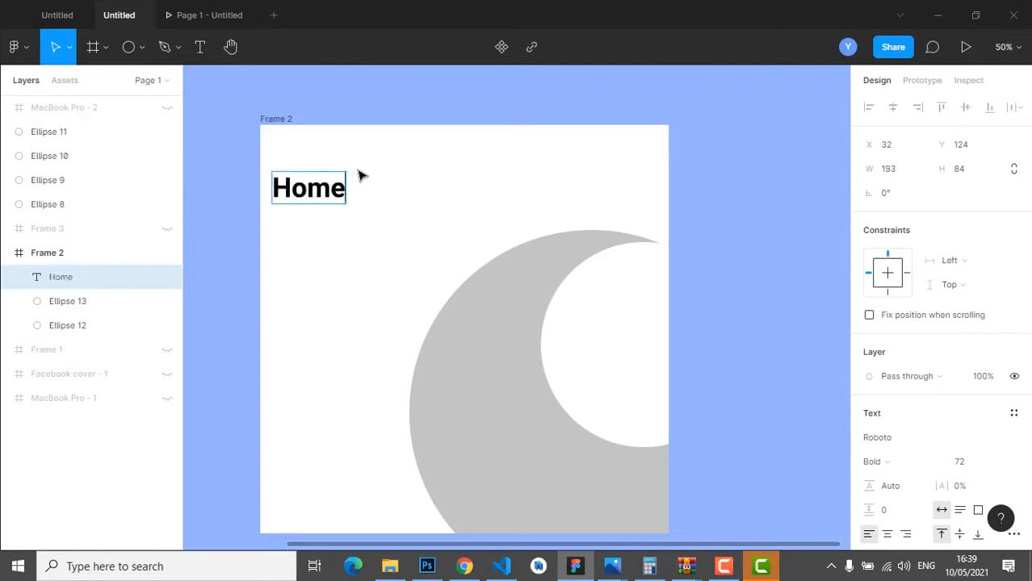
key("Return")
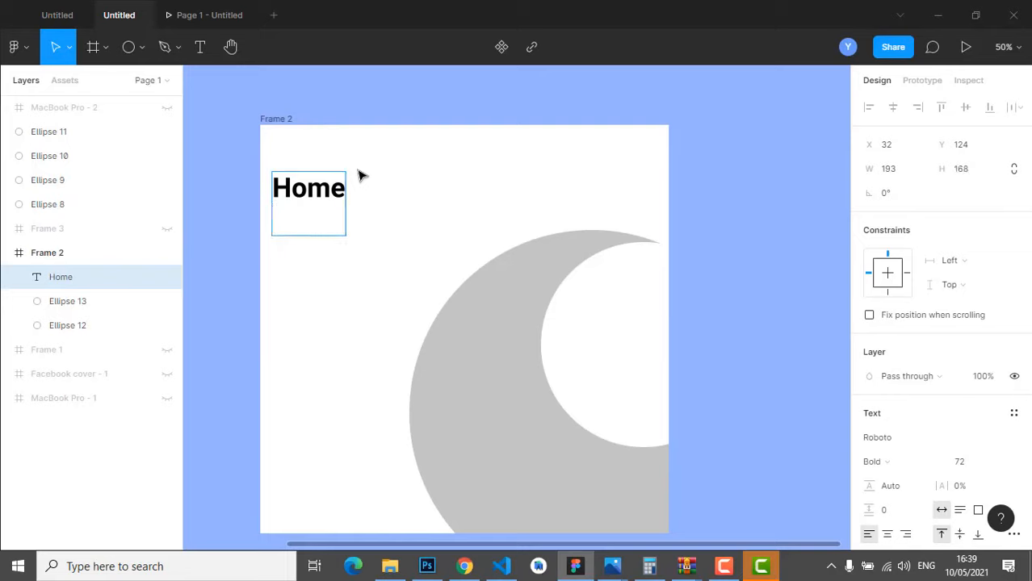
type("Comfort")
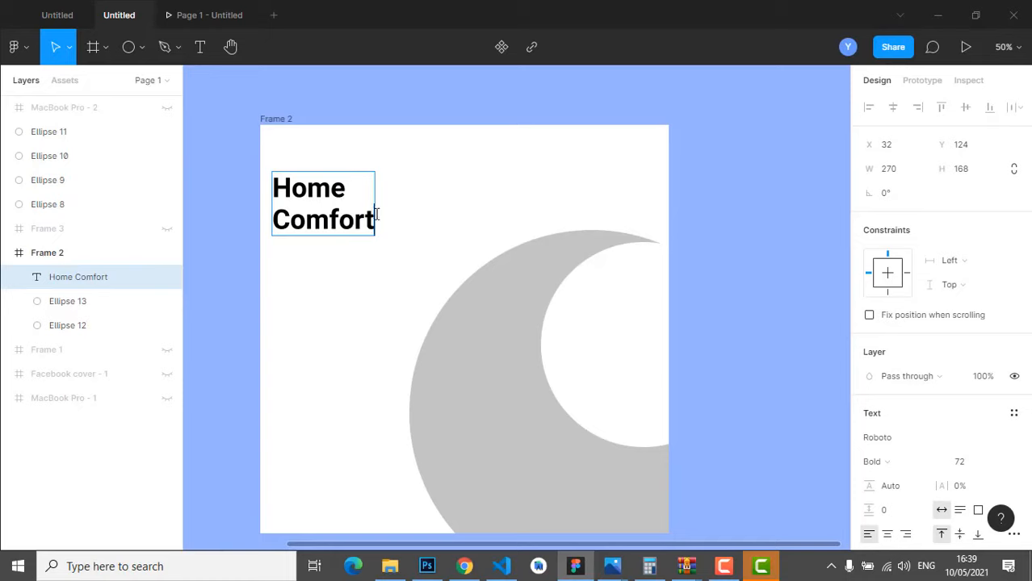
- Change the second word to uppercase 'COMFORT'
left_click(282, 187)
key("ctrl+a")
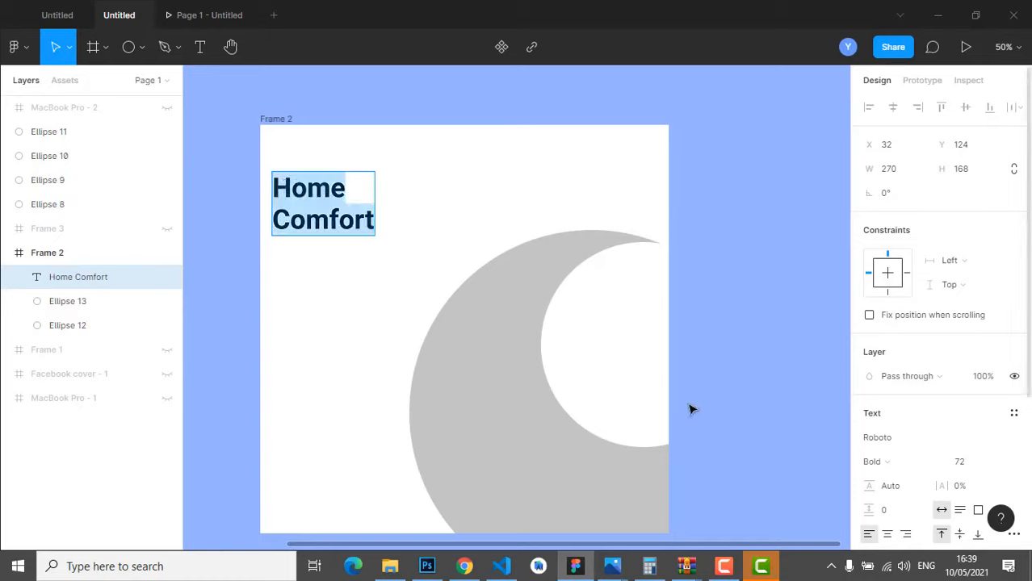
left_click(331, 211)
double_click(329, 219)
left_click(298, 224)
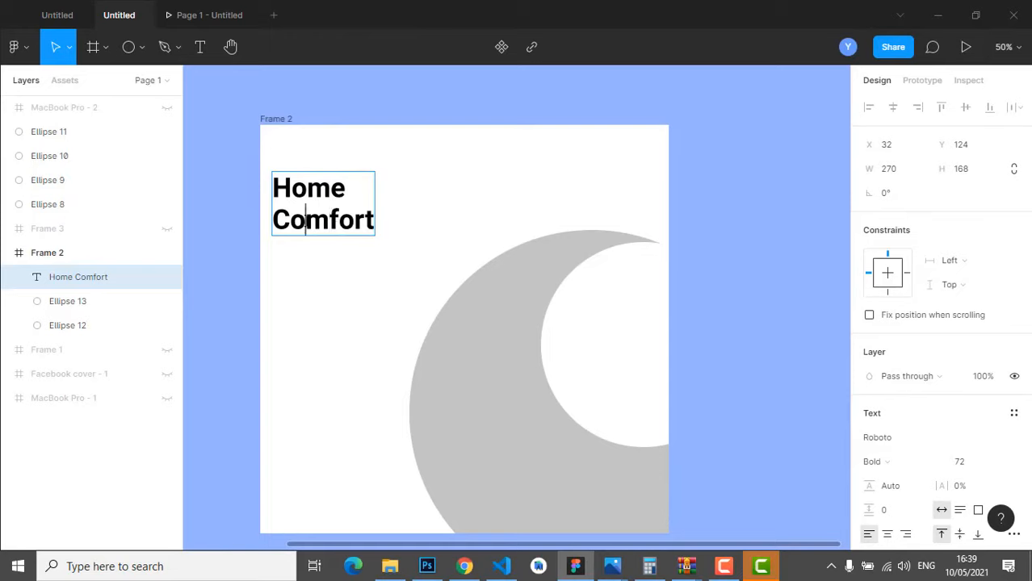
left_click_drag(298, 223, 450, 237)
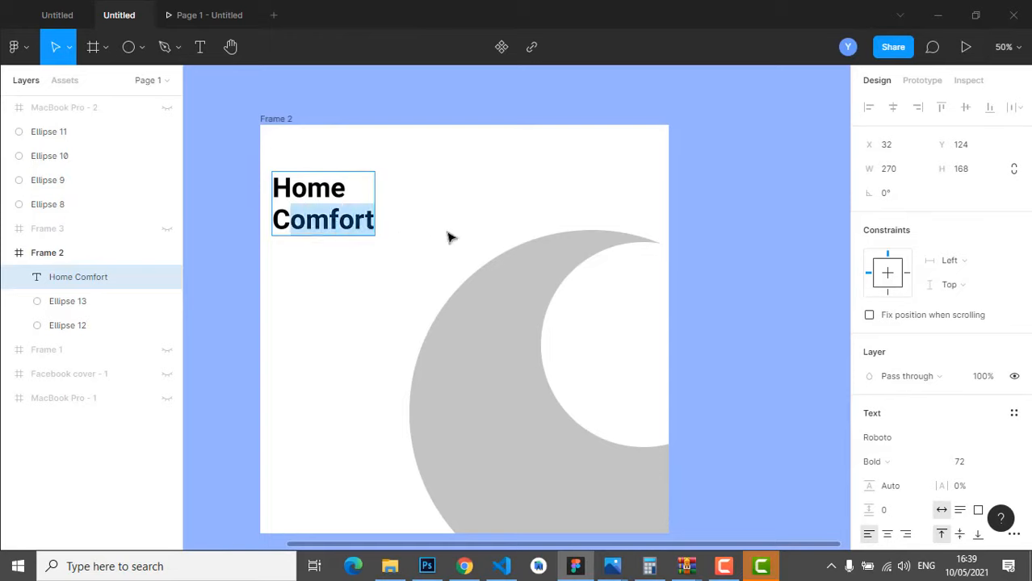
type("OMFORt")
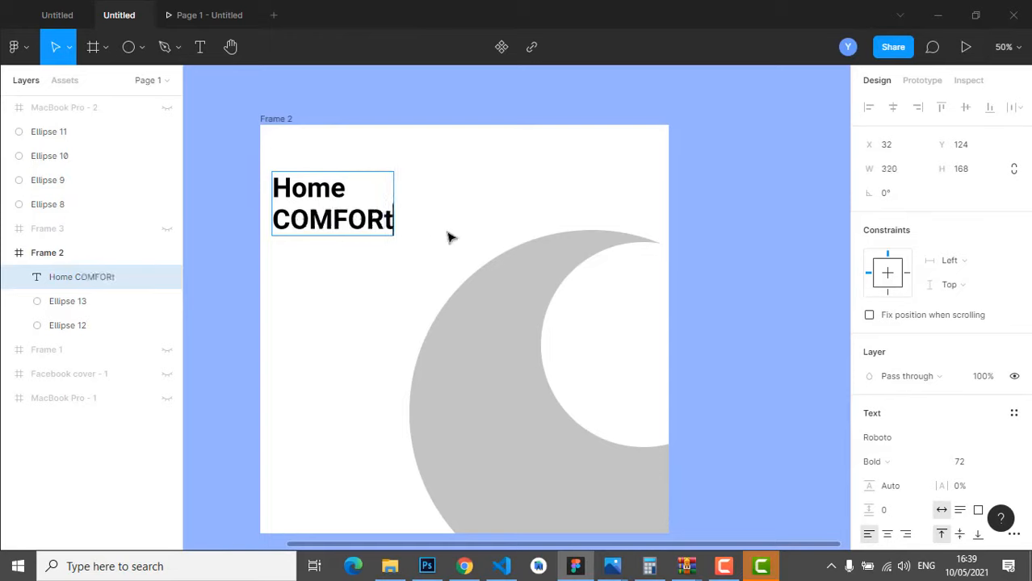
key("BackSpace")
type("T")
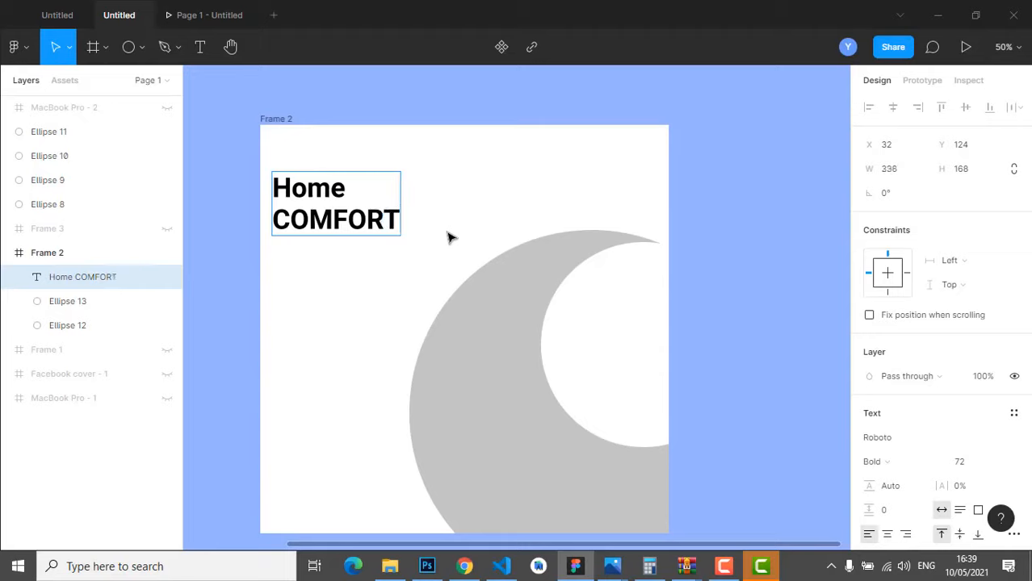
- Colour both 'Home' and 'COMFORT' dark 1A2123
double_click(334, 221)
scroll(1007, 385, "down", 4)
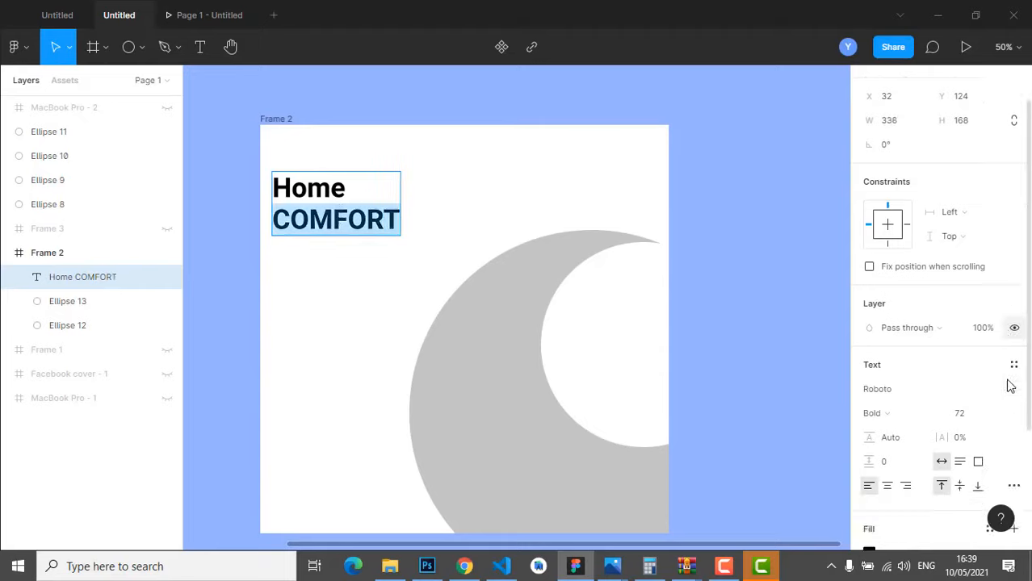
left_click(870, 383)
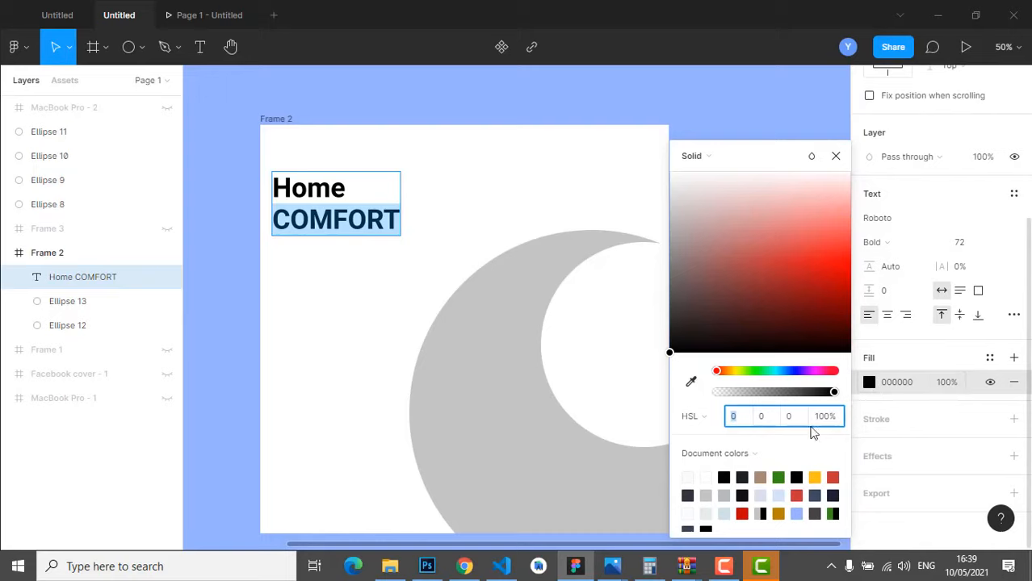
left_click(744, 478)
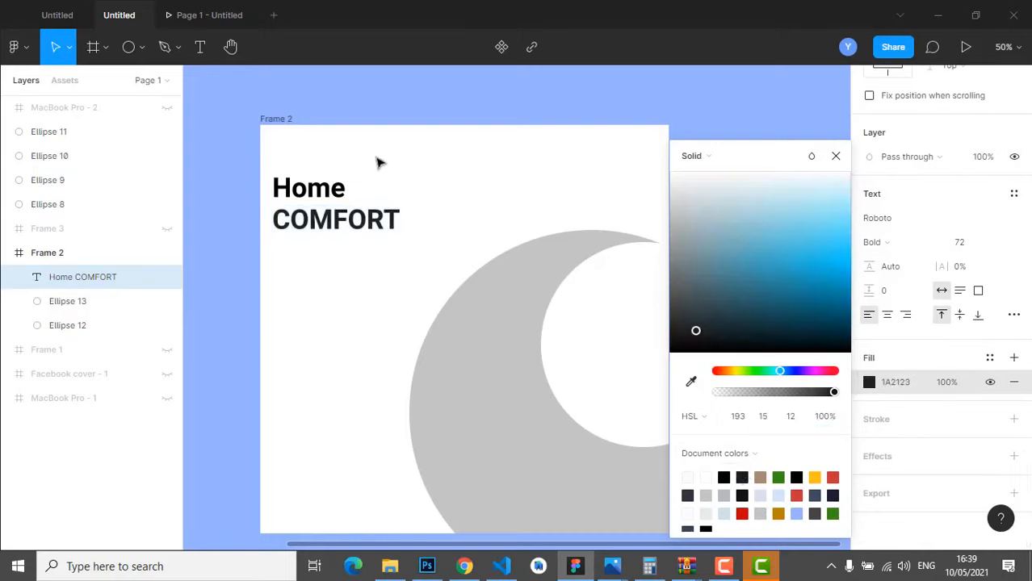
double_click(333, 196)
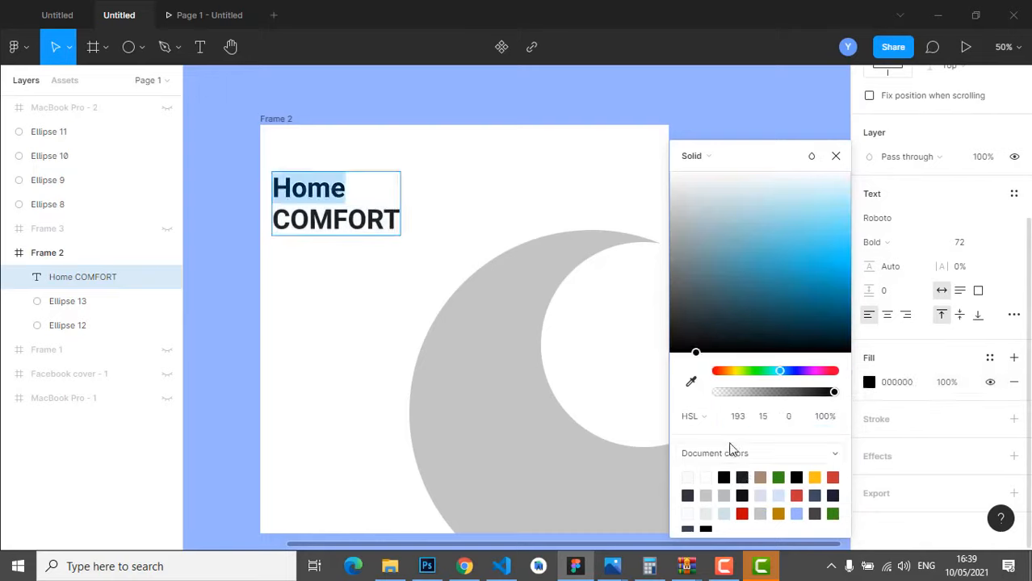
left_click(692, 381)
left_click(747, 476)
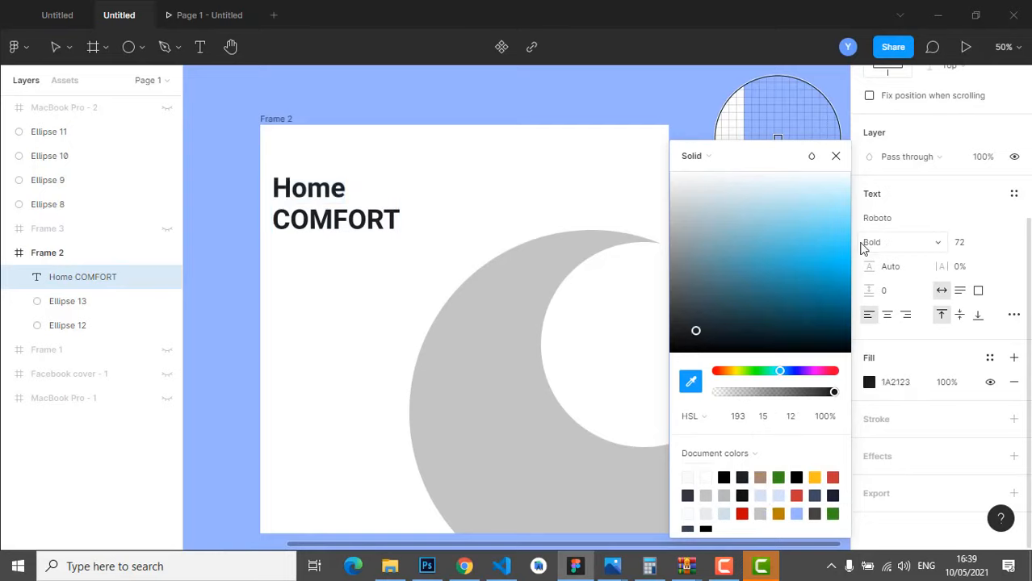
left_click(836, 156)
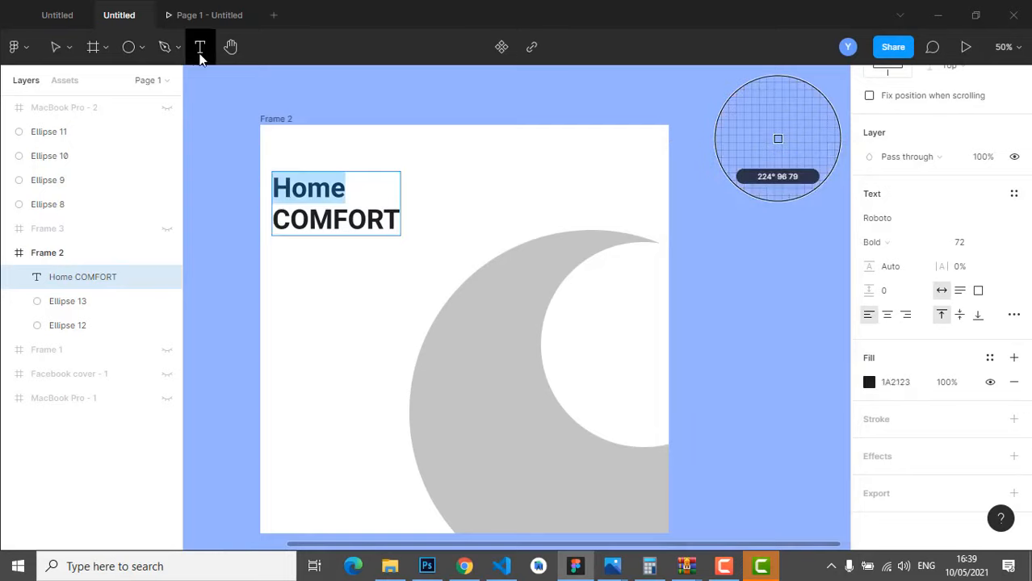
- Start a 'We' text below the headline, then erase it
left_click(201, 55)
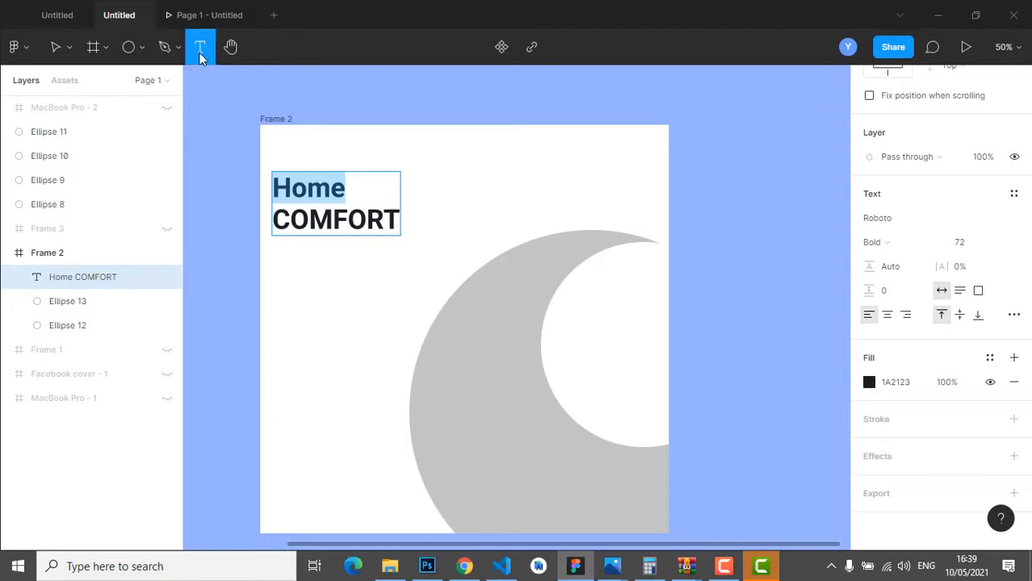
left_click(276, 253)
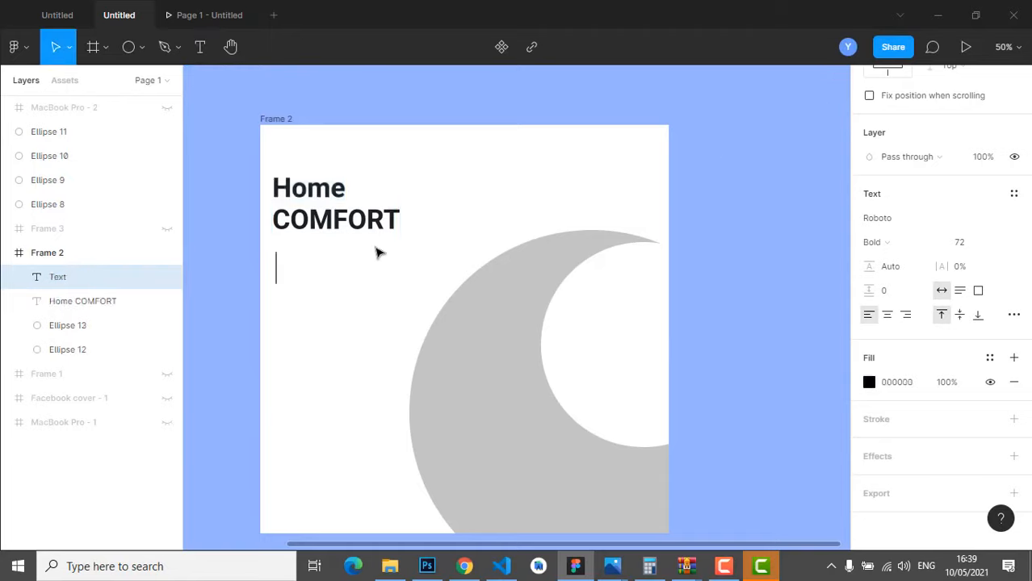
type("We")
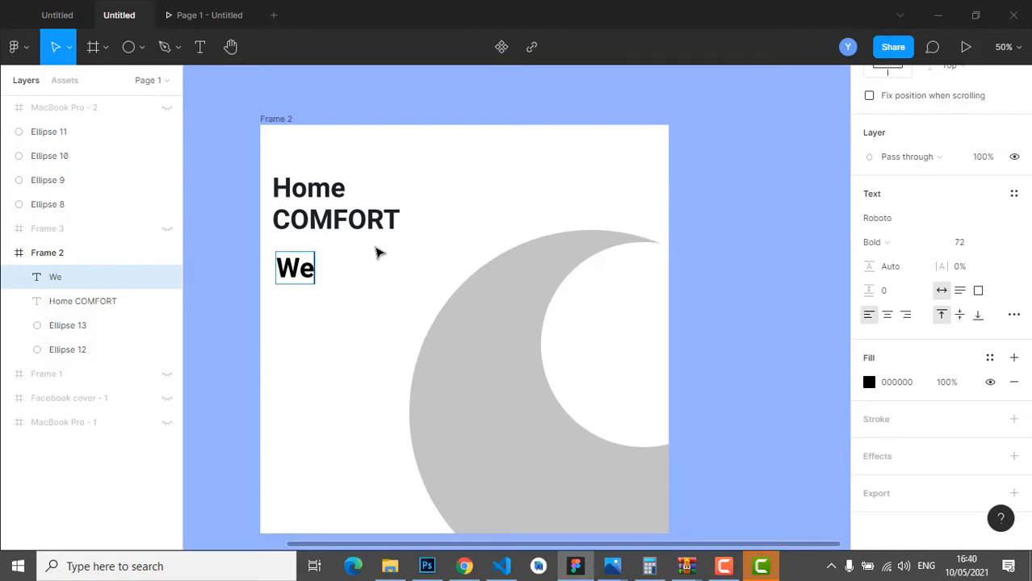
key("BackSpace")
key("BackSpace")
right_click(301, 268)
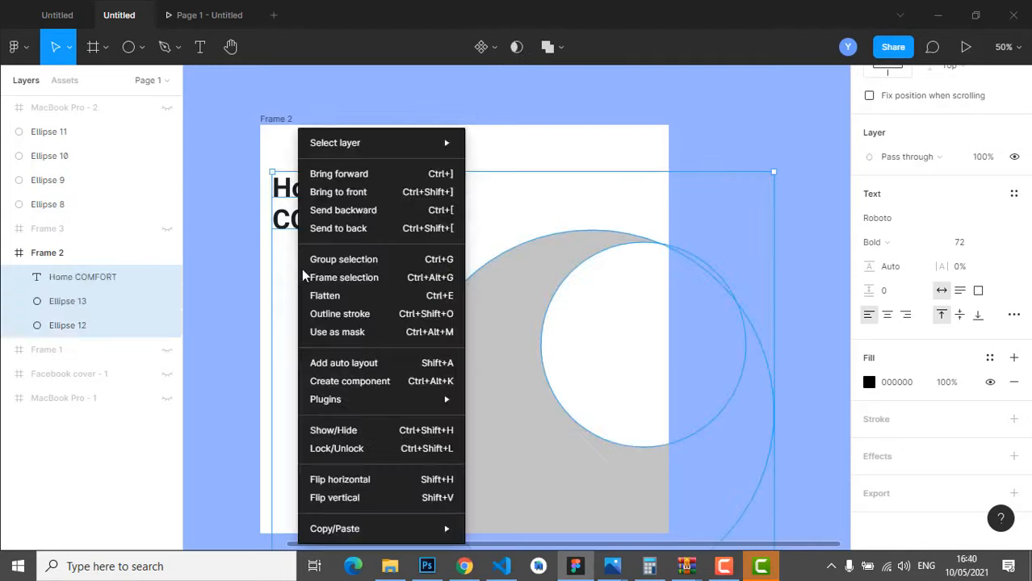
left_click(330, 78)
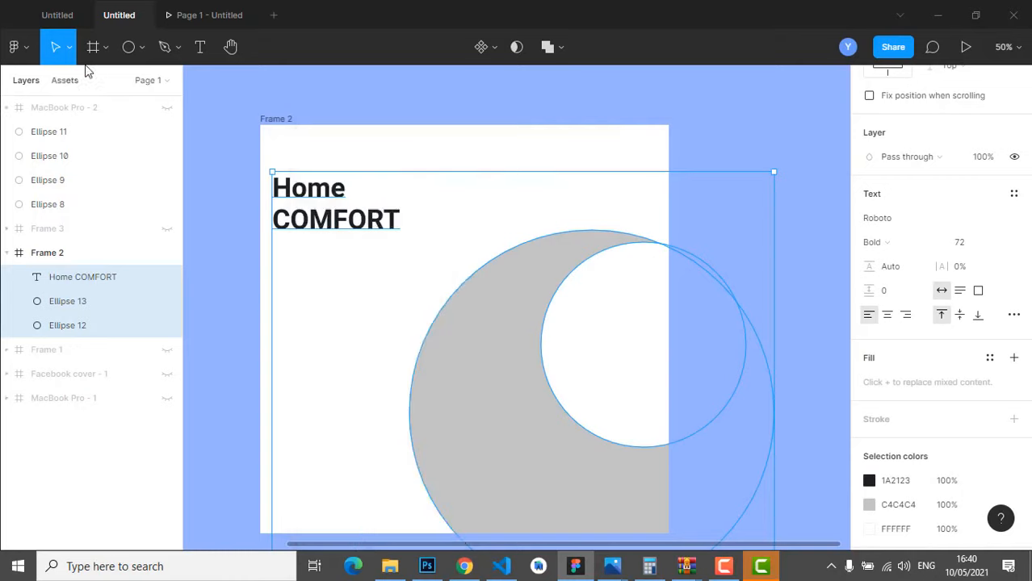
- Add an 'eee' placeholder text below the headline and bring up its Plugins menu
left_click(206, 63)
left_click(297, 284)
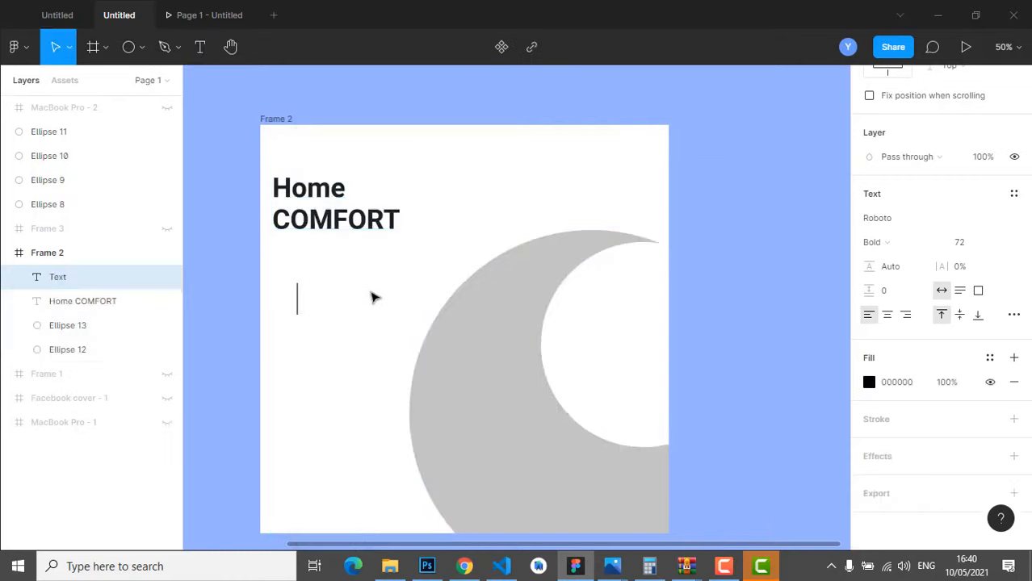
type("eee")
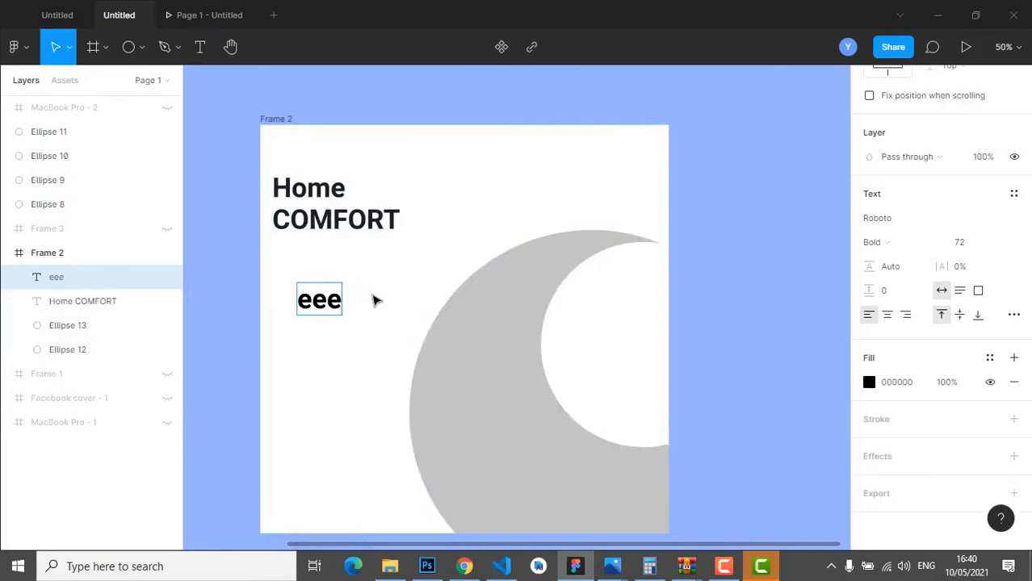
key("Escape")
right_click(317, 299)
mouse_move(386, 400)
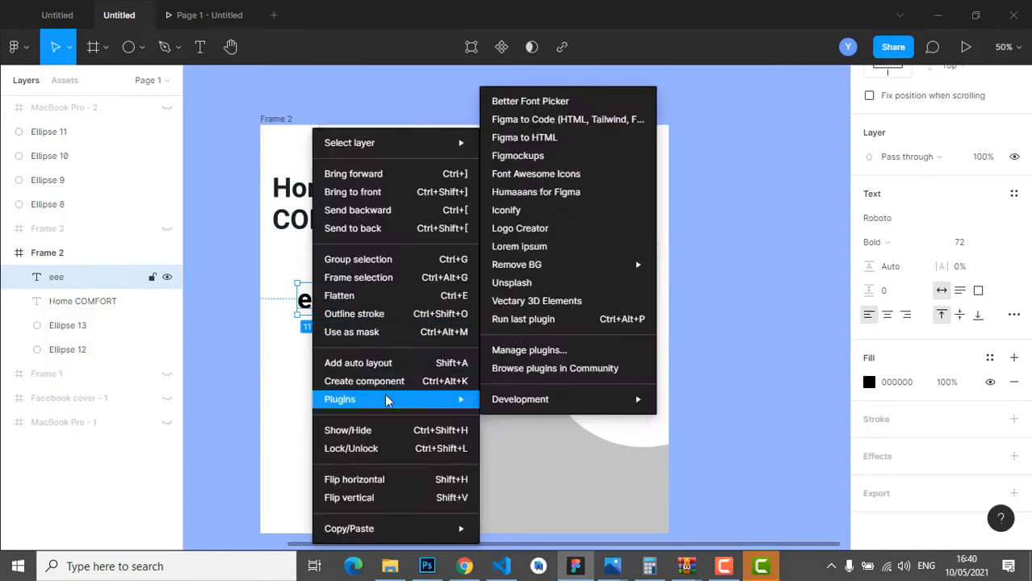
- Fill the placeholder with two lorem ipsum sentences from the Lorem ipsum plugin
left_click(546, 252)
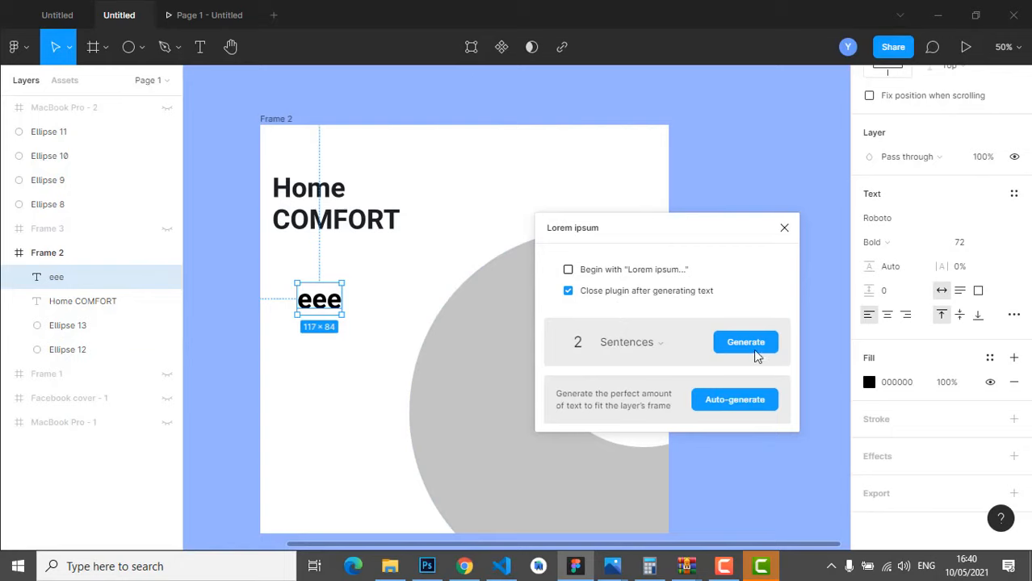
left_click(743, 340)
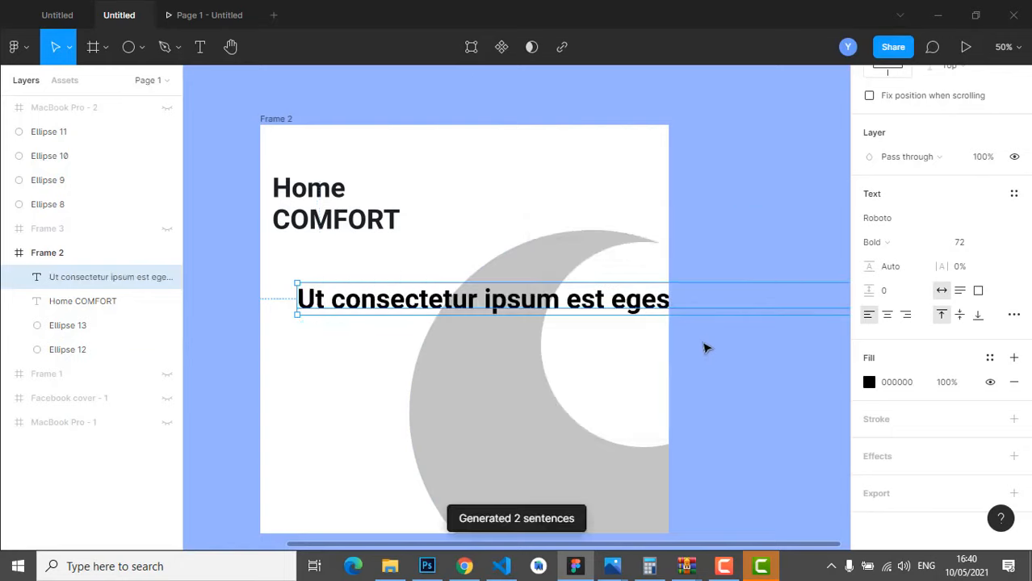
double_click(534, 309)
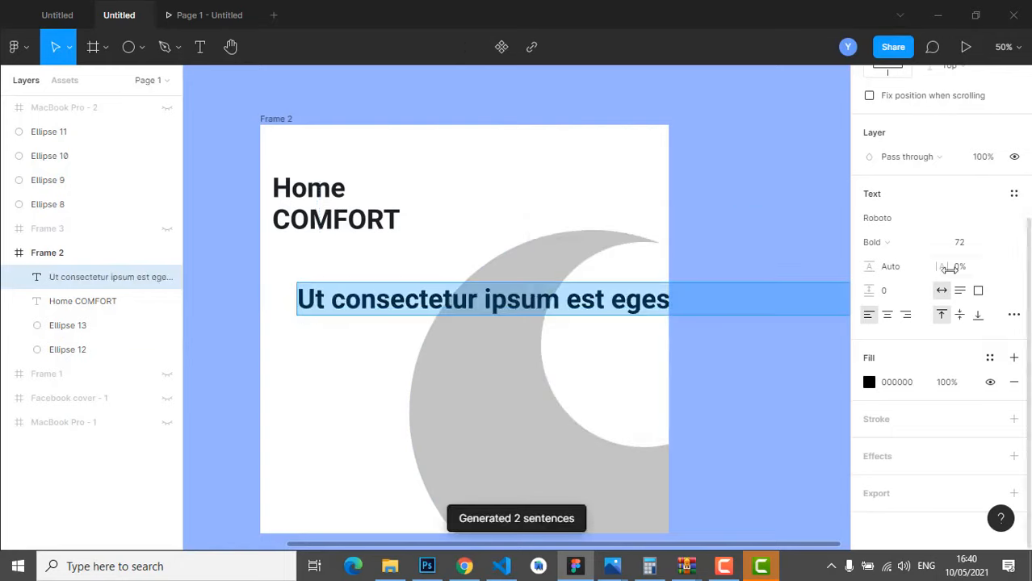
- Set the lorem ipsum text to size 24, Medium weight
left_click(1006, 245)
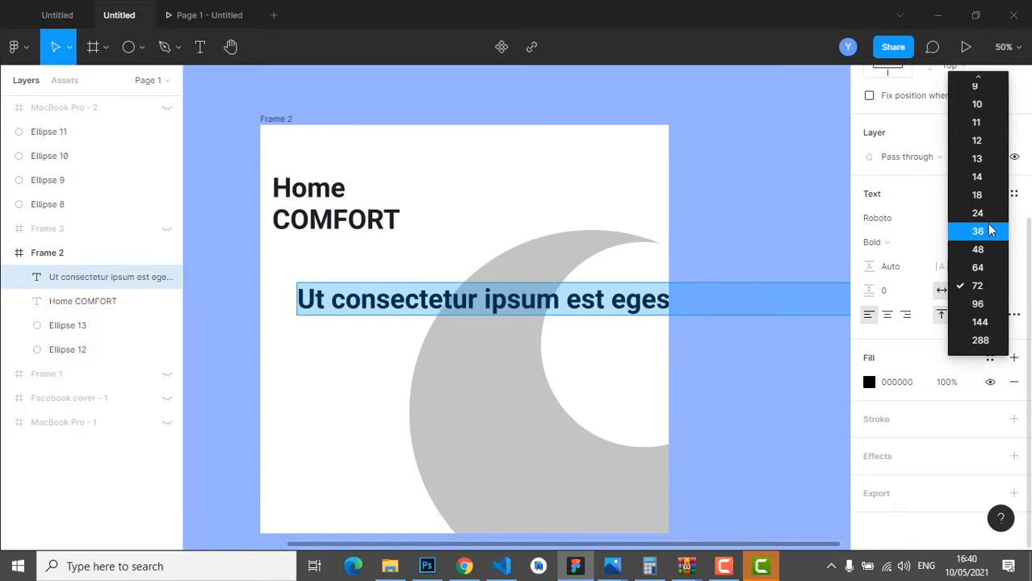
left_click(990, 232)
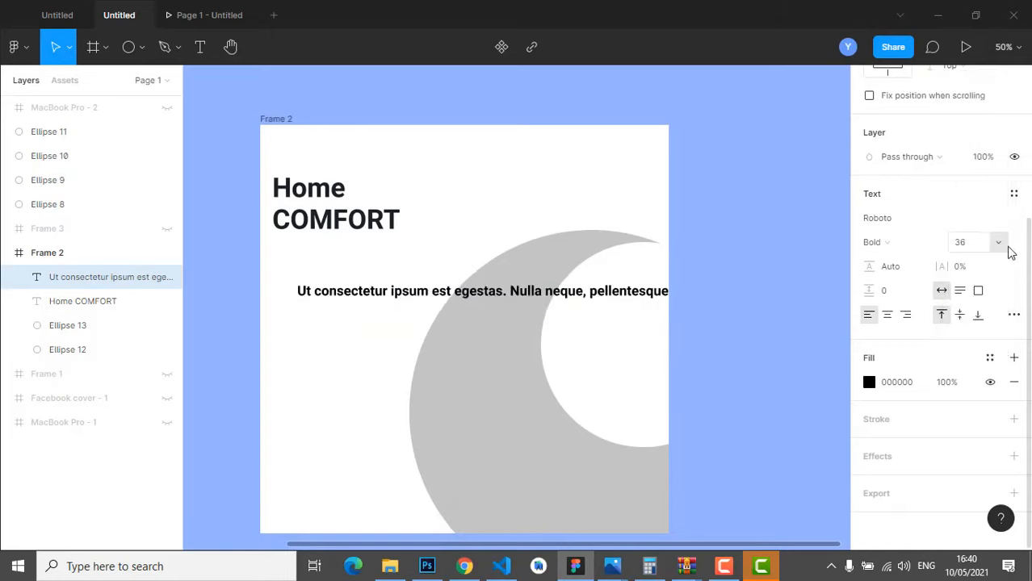
left_click(1008, 252)
left_click(978, 228)
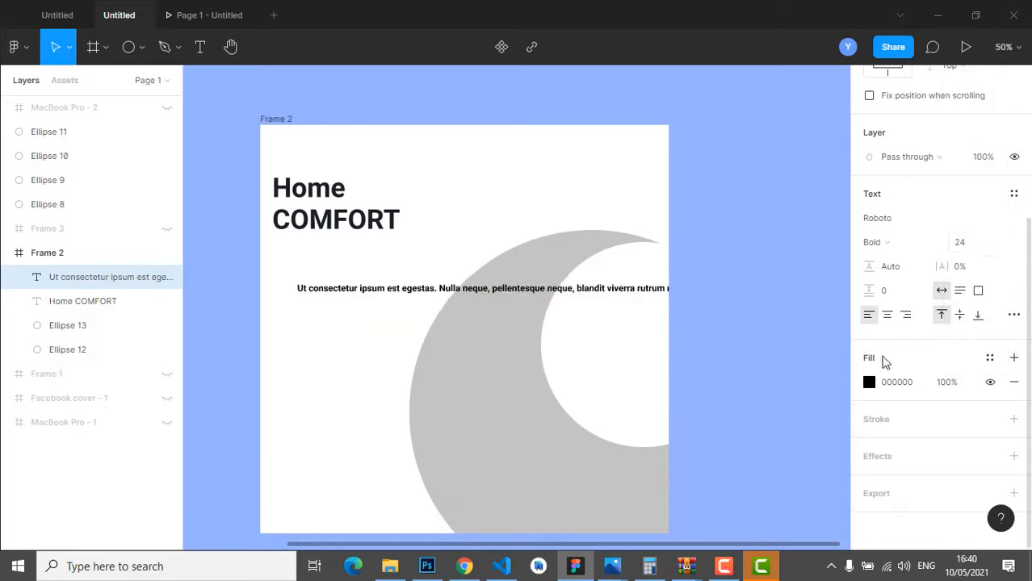
left_click(902, 244)
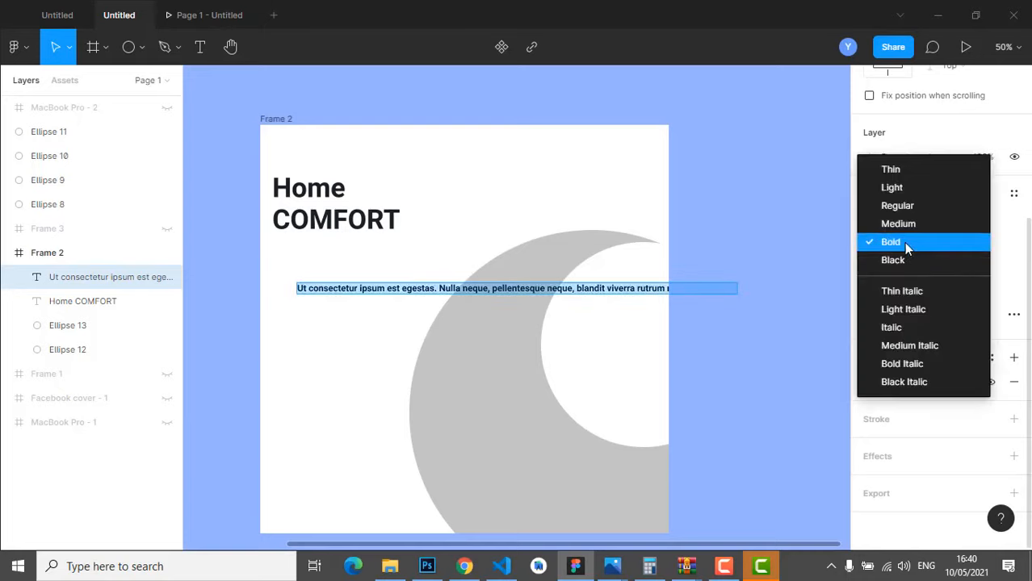
left_click(902, 224)
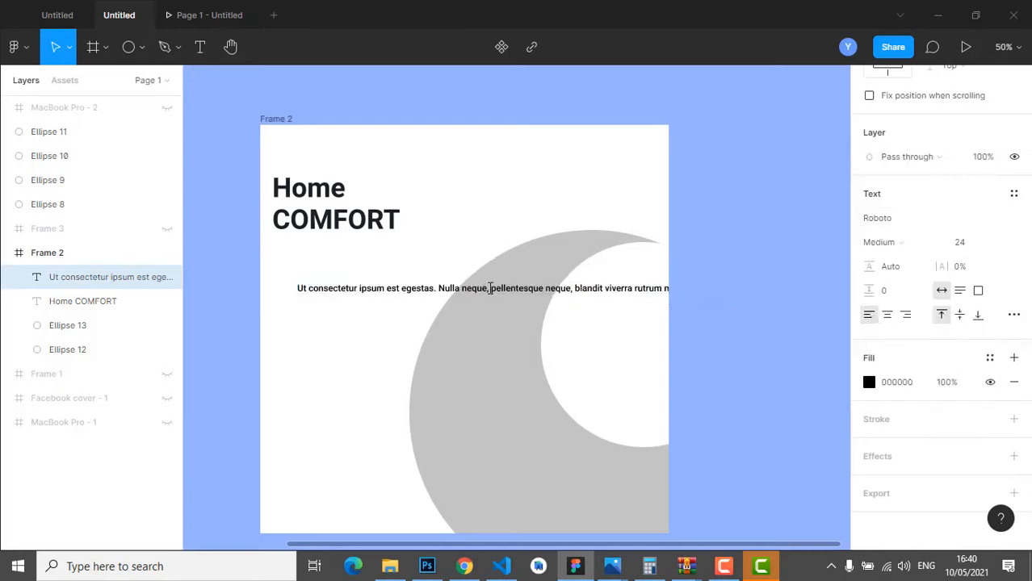
- Wrap the paragraph onto three lines and place it just below COMFORT
key("Return")
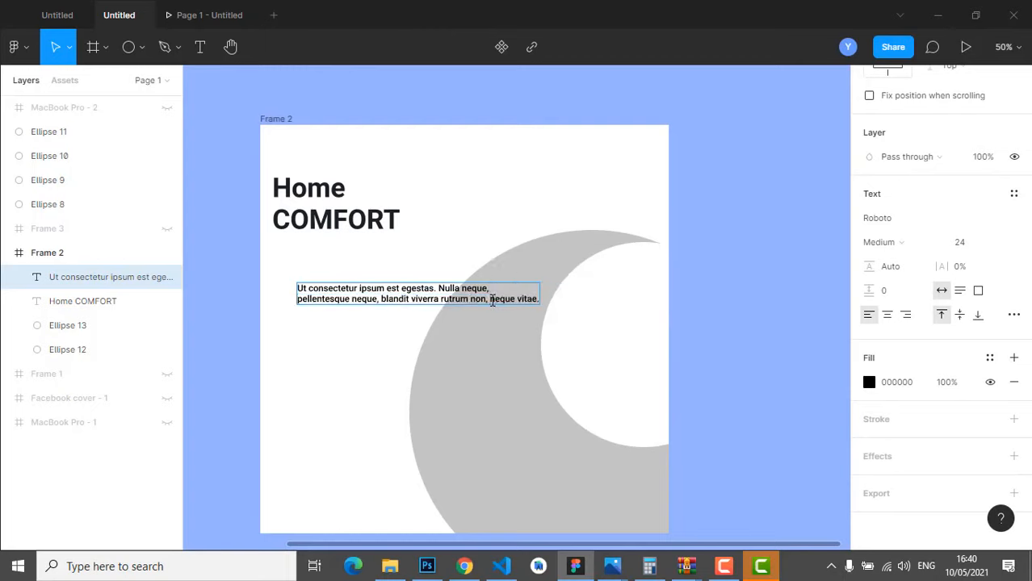
left_click(491, 299)
key("Return")
key("Escape")
left_click_drag(353, 300, 364, 263)
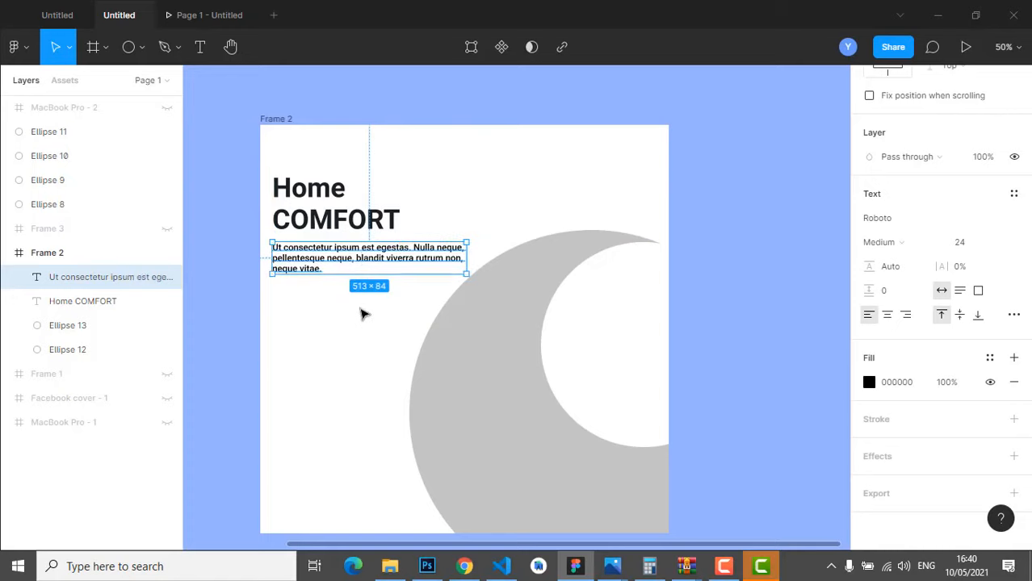
key("Up")
key("Up")
key("Up")
key("Up")
key("Up")
key("Up")
key("Up")
key("Up")
key("Up")
key("Up")
key("Up")
key("Up")
key("Up")
key("Up")
key("Up")
key("Up")
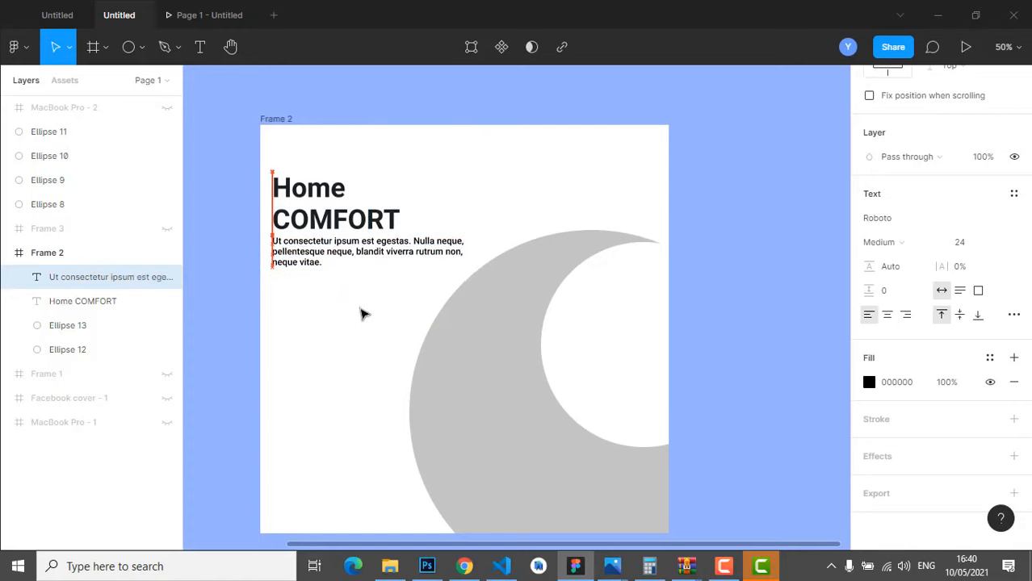
left_click(356, 361)
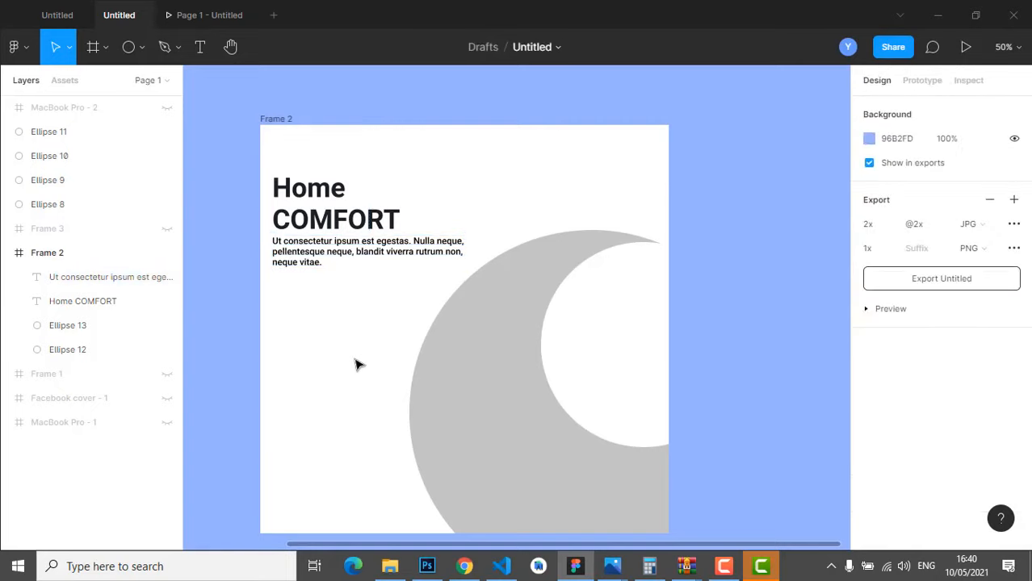
scroll(392, 351, "down", 2)
scroll(405, 341, "up", 2)
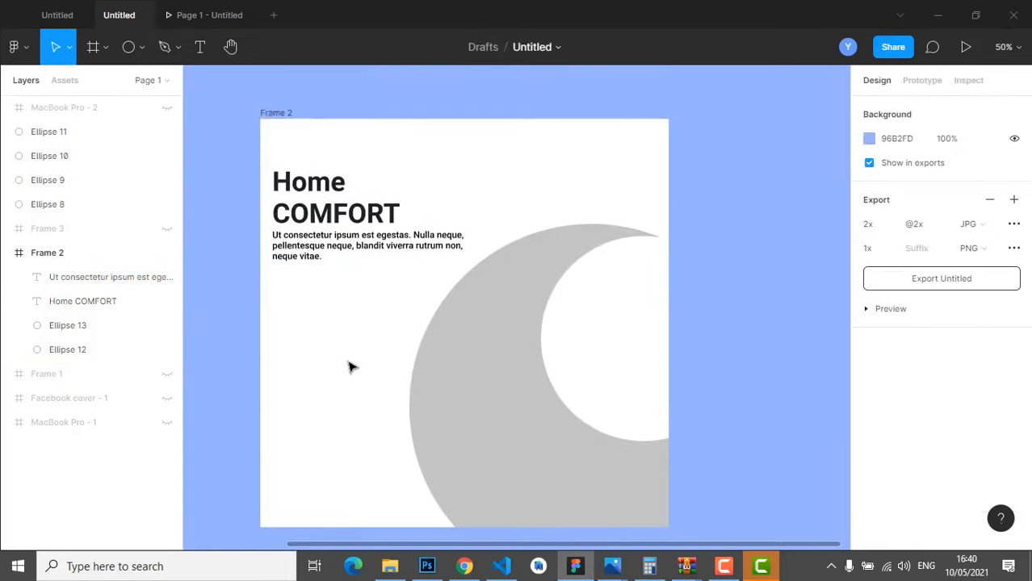
- Add a contact phone number text line below the paragraph
key("t")
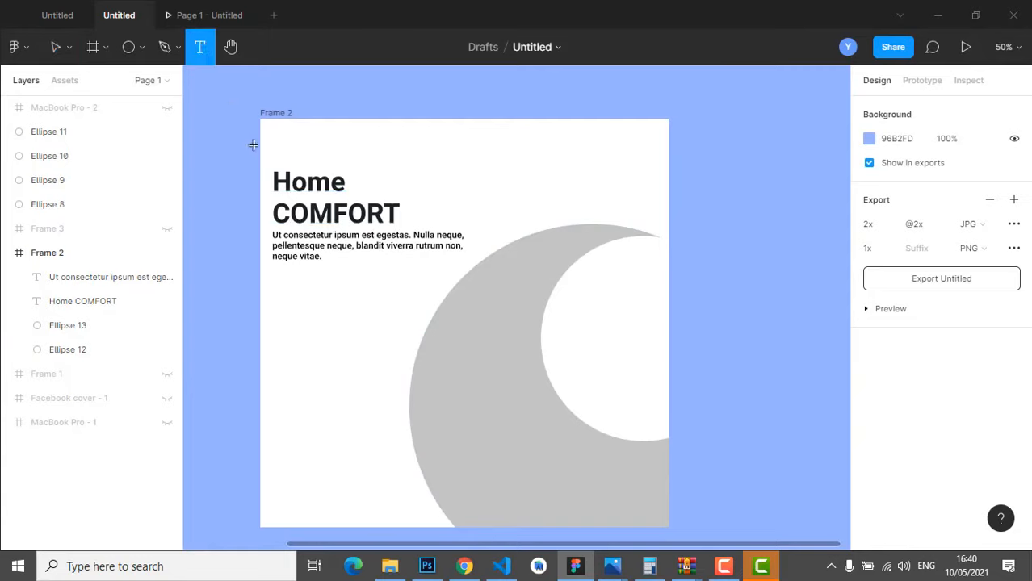
left_click(303, 287)
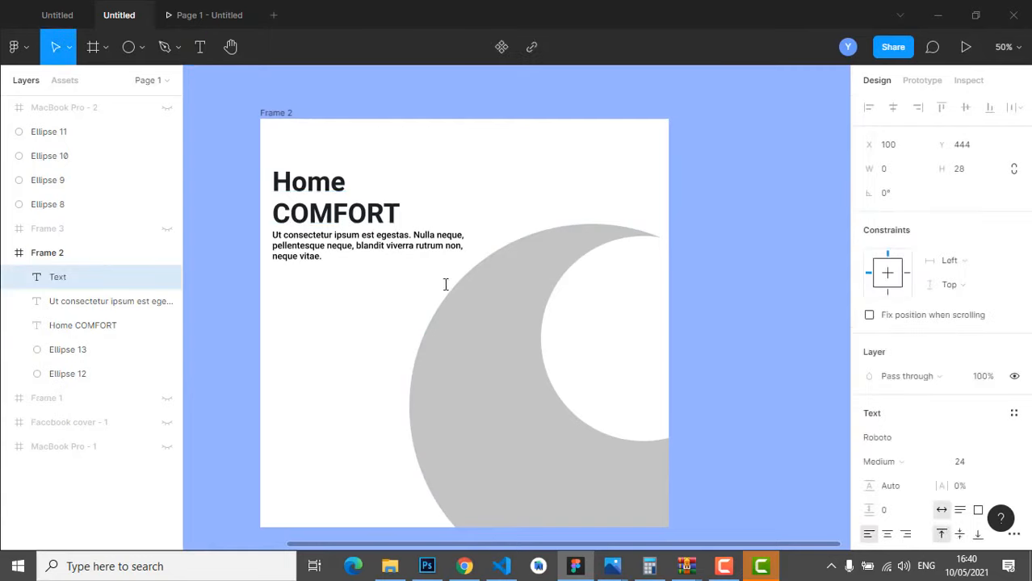
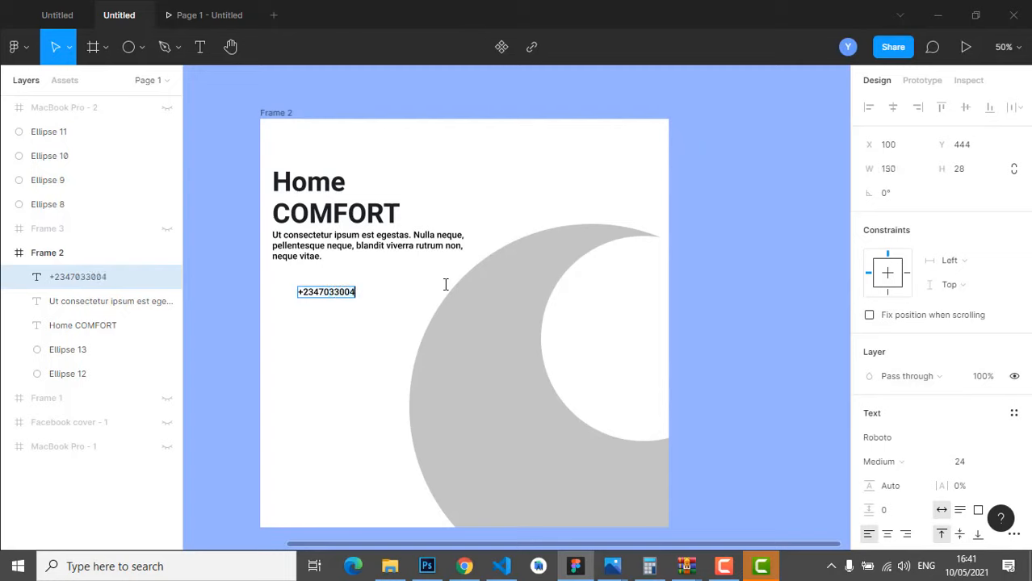
key("Escape")
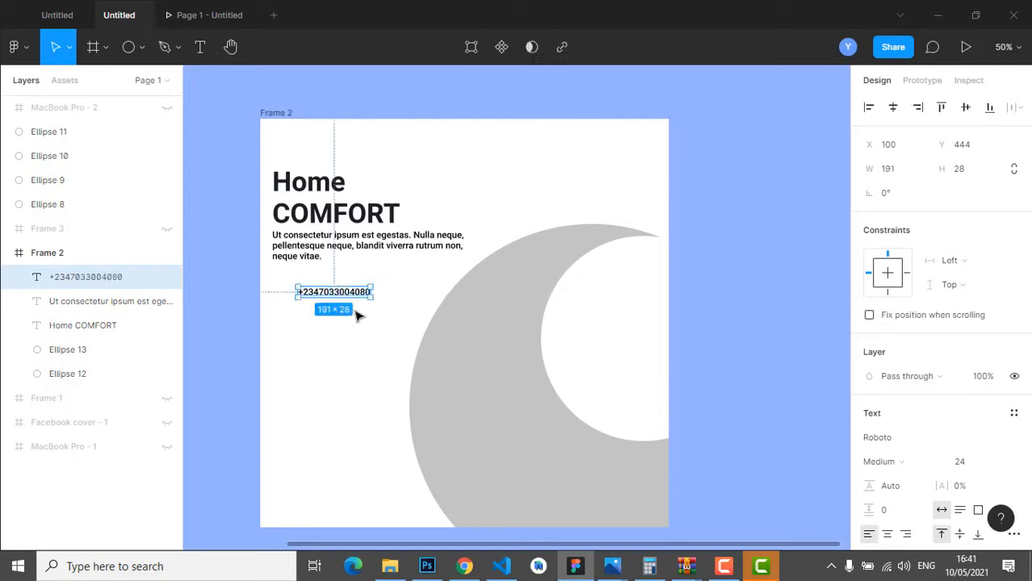
- Duplicate the phone line below itself and change the copy to 'Nanoservices.com.ng'
key("ctrl+d")
left_click_drag(343, 297, 343, 315)
double_click(342, 312)
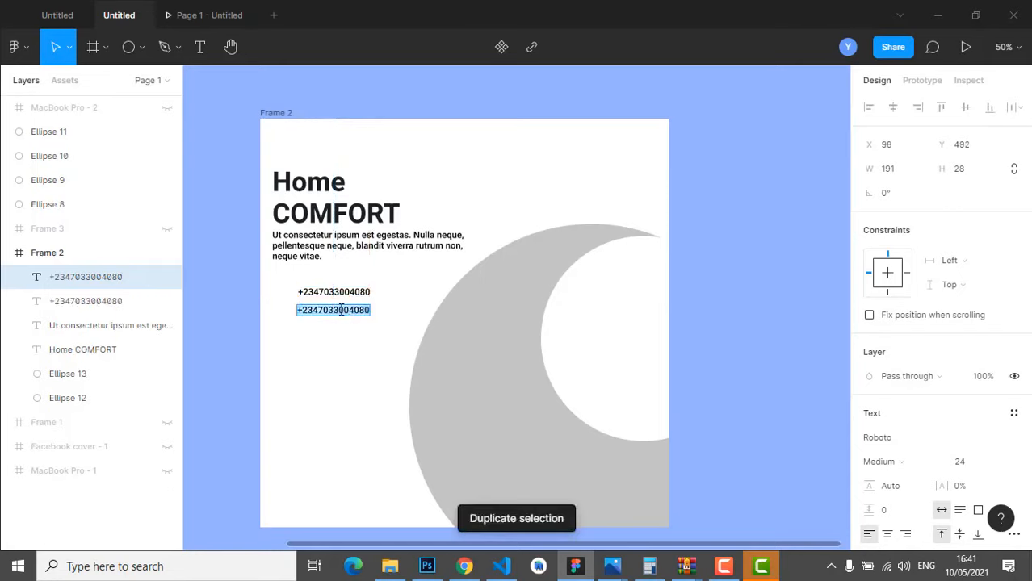
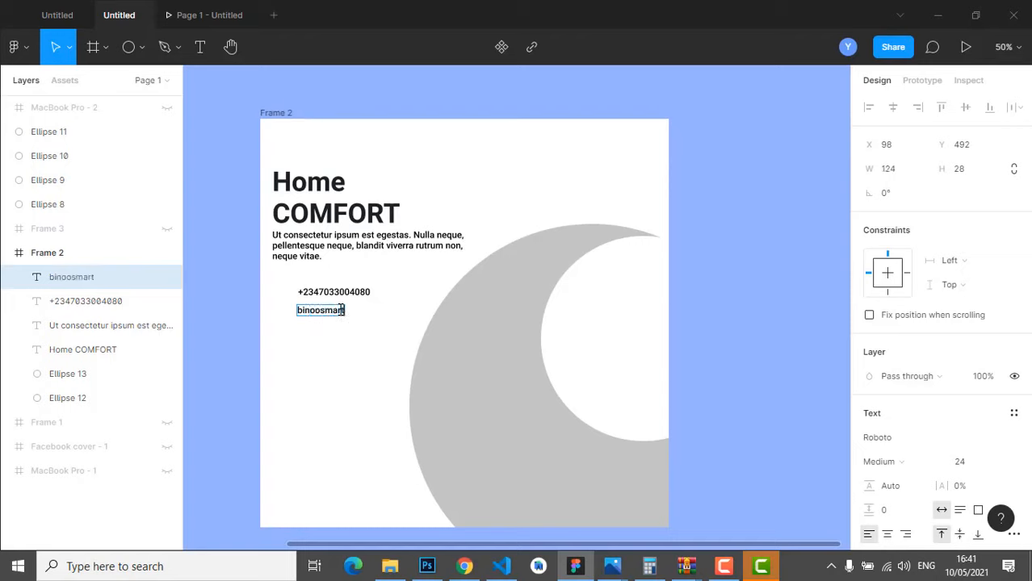
key("BackSpace")
key("BackSpace")
key("BackSpace")
key("BackSpace")
key("BackSpace")
key("BackSpace")
key("BackSpace")
key("BackSpace")
key("BackSpace")
key("BackSpace")
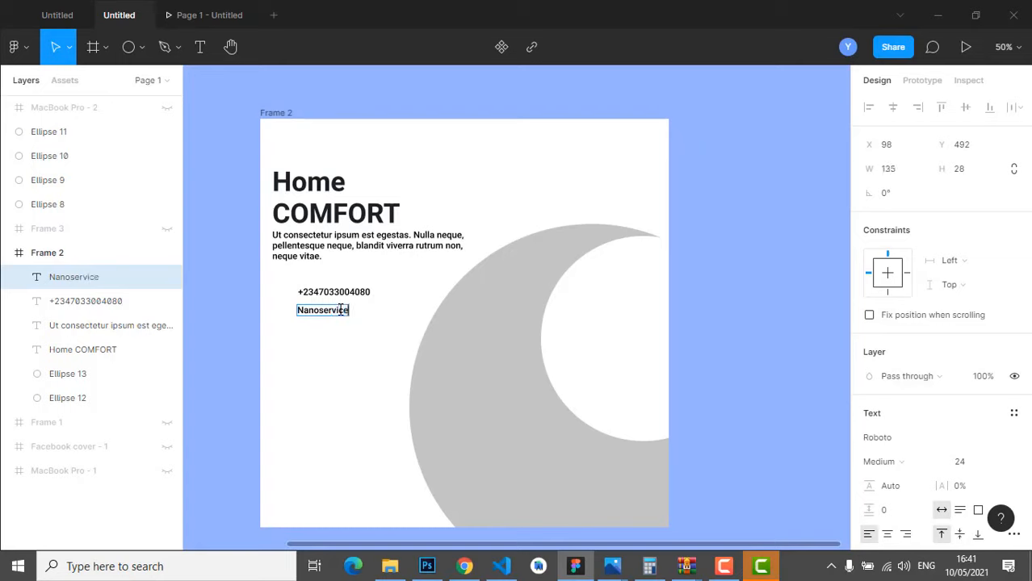
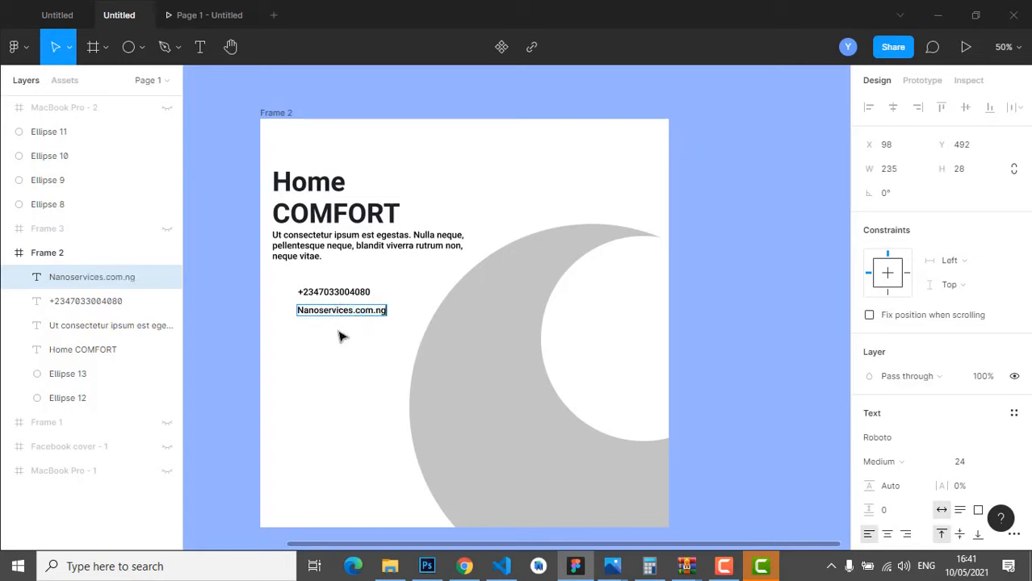
key("Escape")
double_click(342, 314)
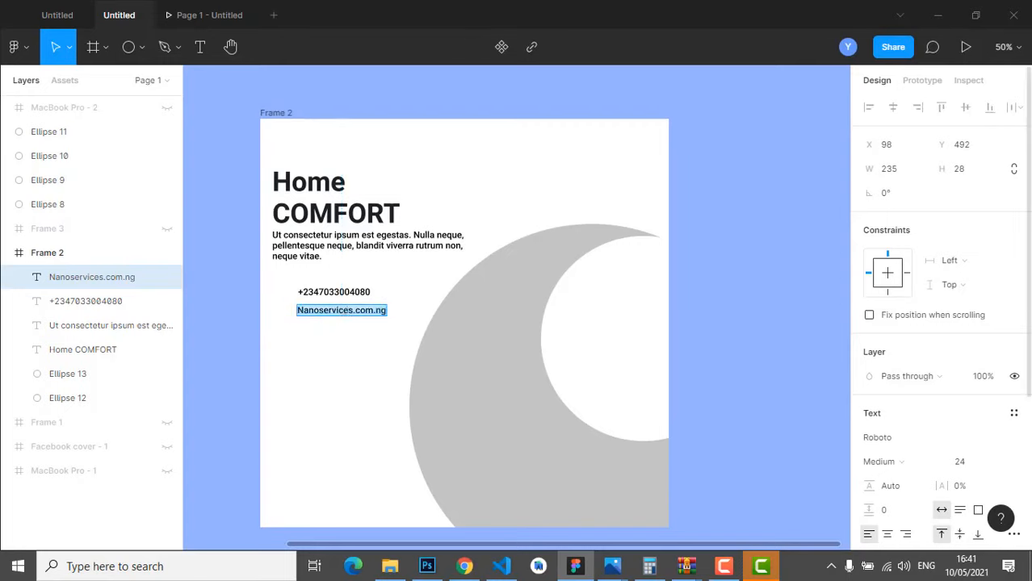
- Set the website line Nanoservices.com.ng to font size 30
scroll(979, 444, "down", 2)
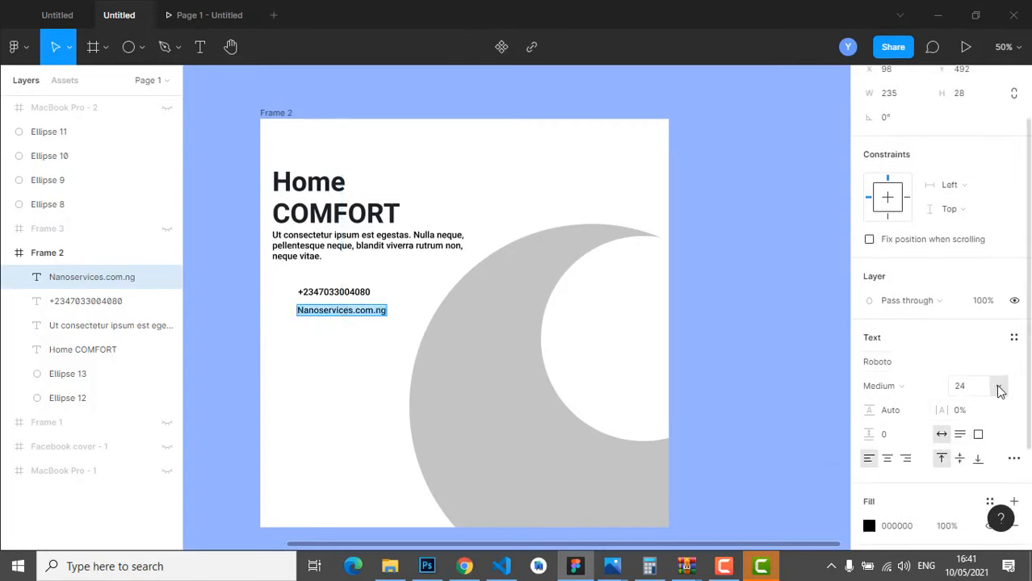
left_click(996, 386)
left_click(979, 388)
left_click(962, 388)
type("30")
key("Return")
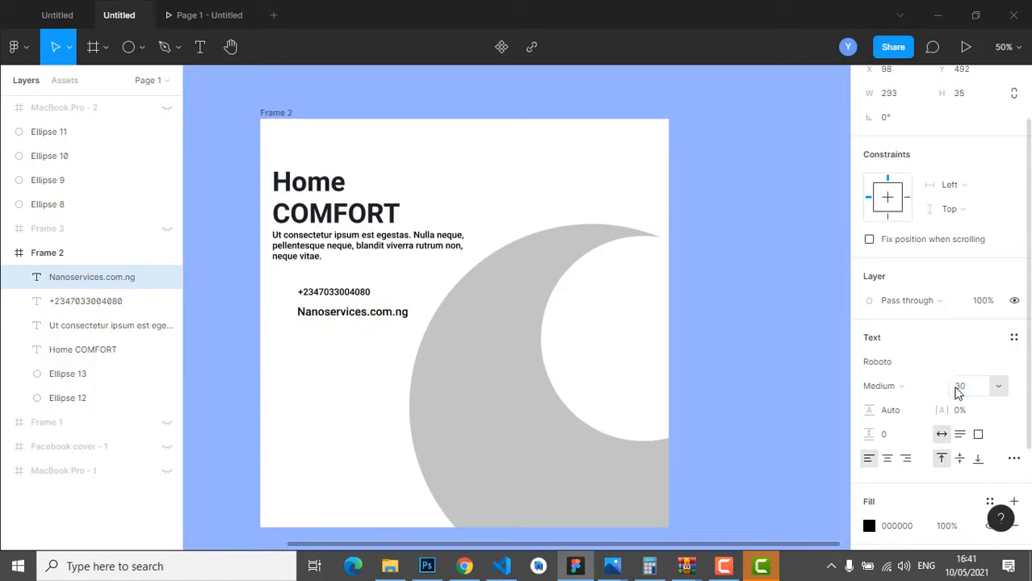
- Set the phone number to size 30 too and move both contact lines lower
double_click(360, 294)
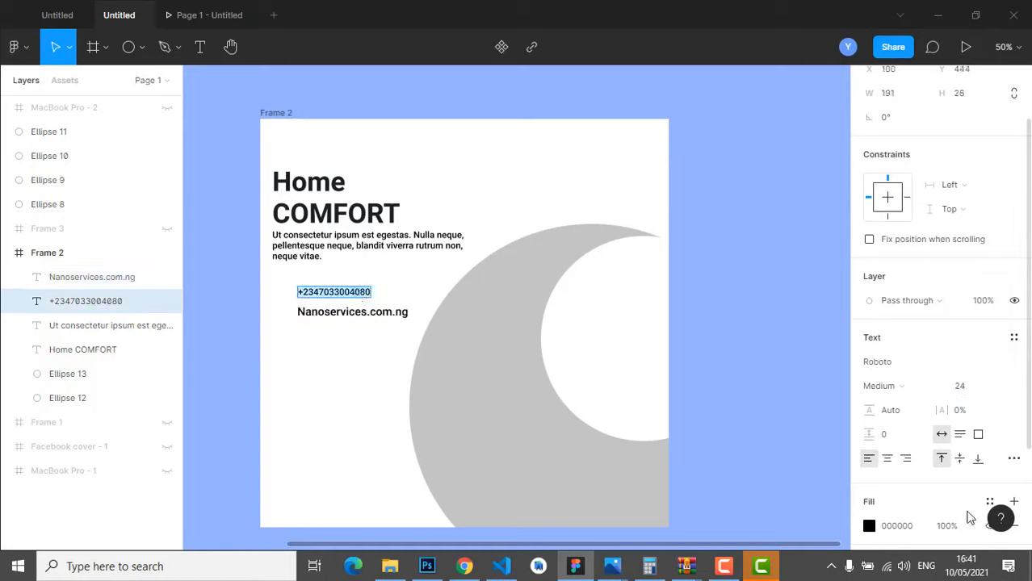
left_click(961, 387)
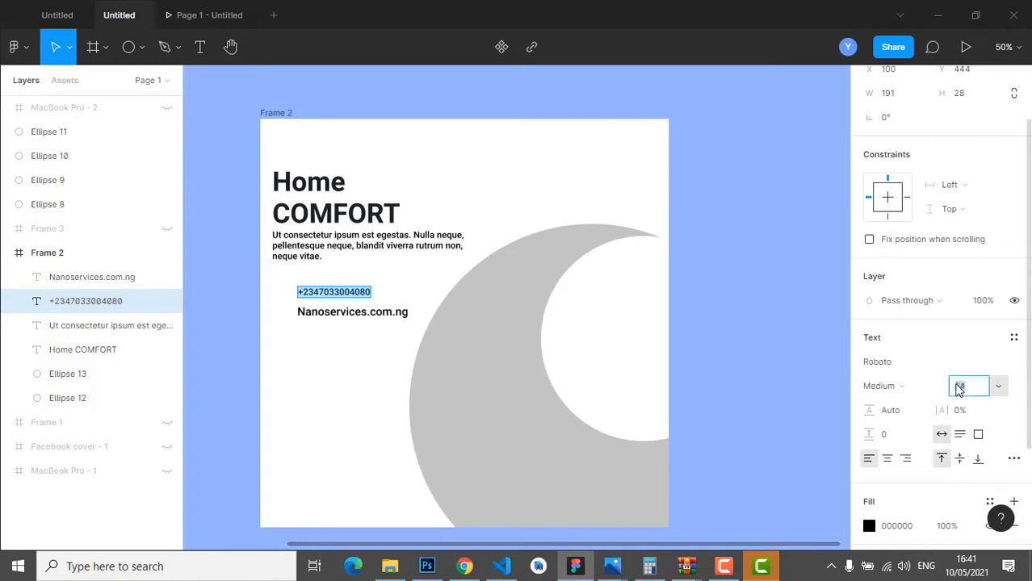
type("30")
key("Return")
key("Escape")
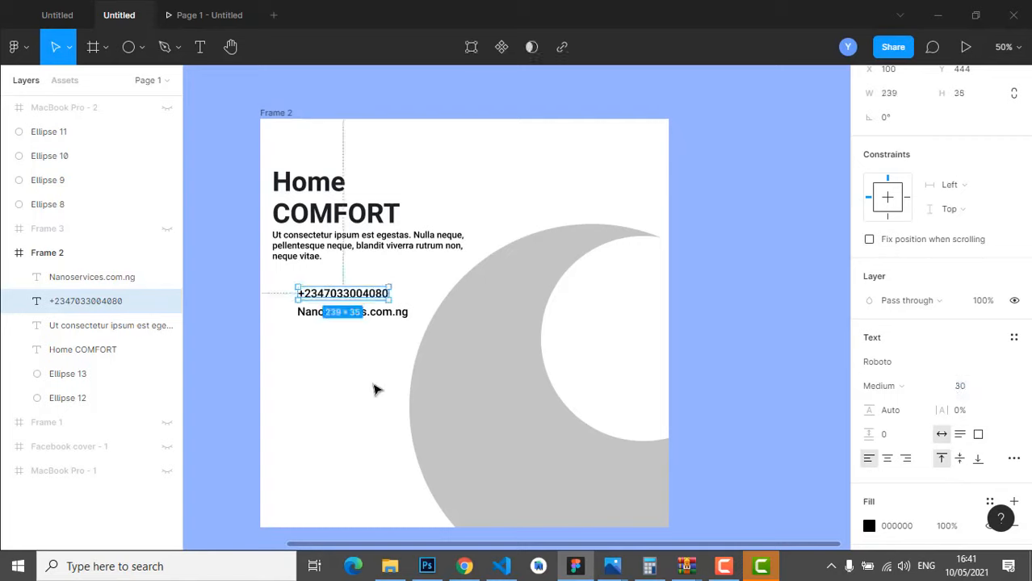
left_click_drag(356, 297, 359, 342)
left_click(356, 313, "shift")
- Draw a grey 372×90 rectangle bar below the paragraph
left_click(772, 247)
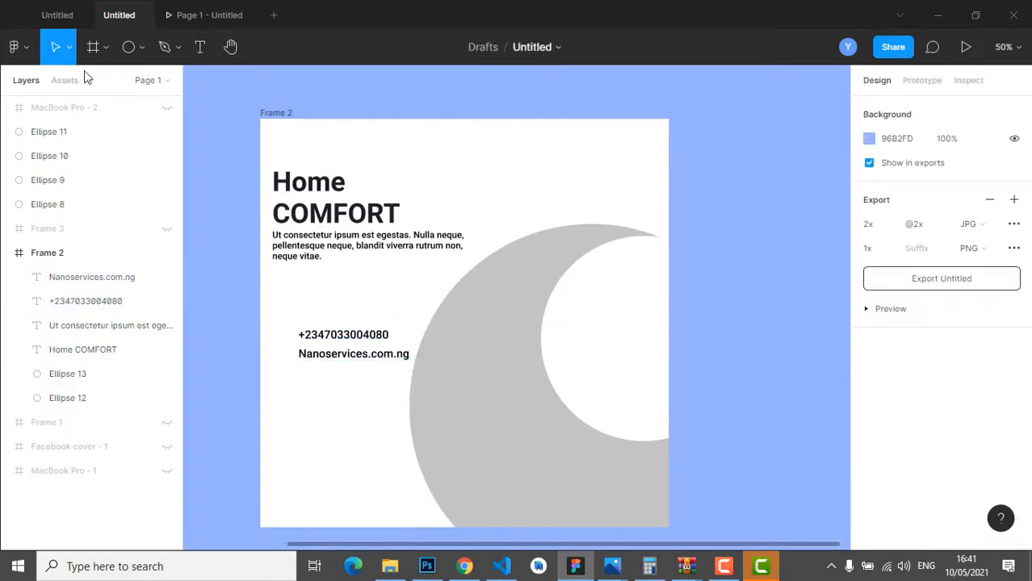
left_click(141, 47)
left_click(137, 85)
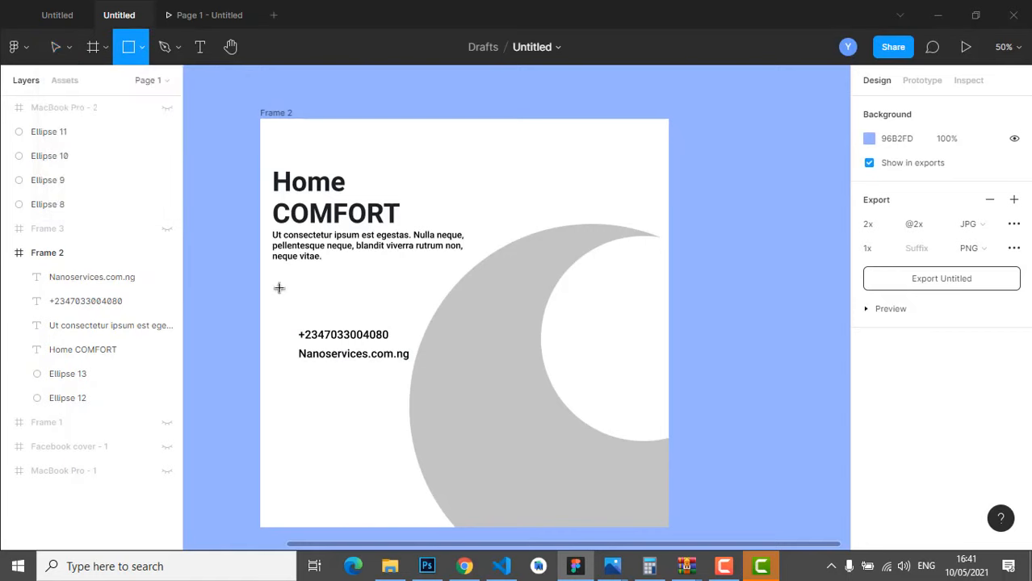
left_click_drag(361, 320, 392, 289)
left_click_drag(359, 404, 372, 306)
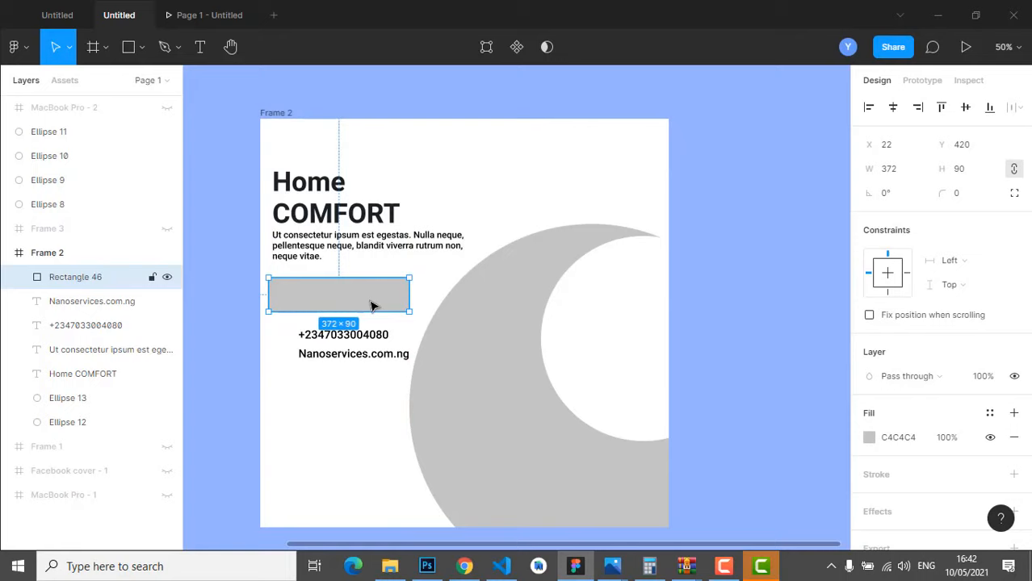
- Add a 'Hire US' text label and move it onto the grey bar
left_click(200, 46)
left_click(470, 180)
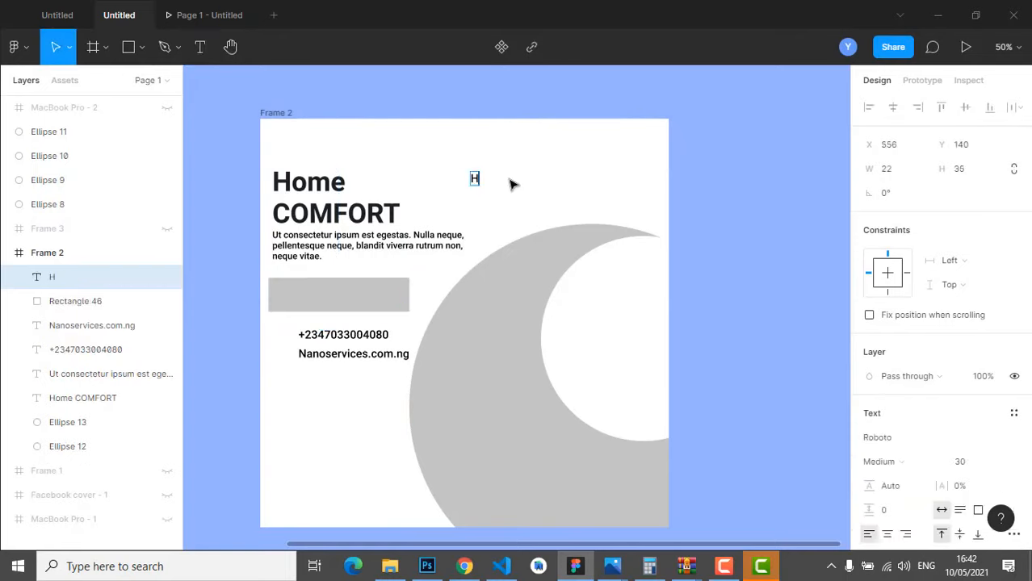
type("Hire US")
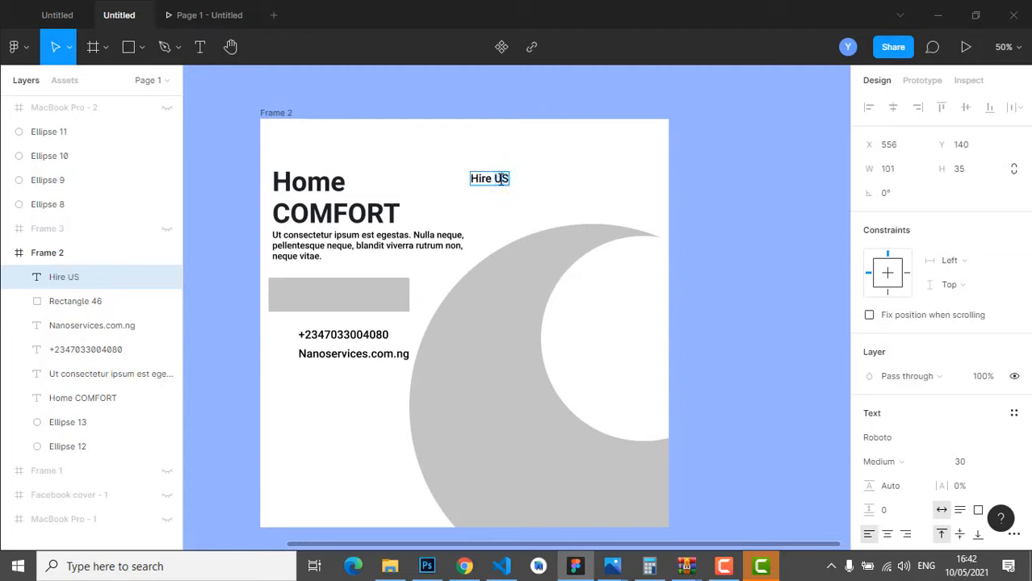
key("Escape")
left_click_drag(501, 183, 346, 298)
double_click(342, 294)
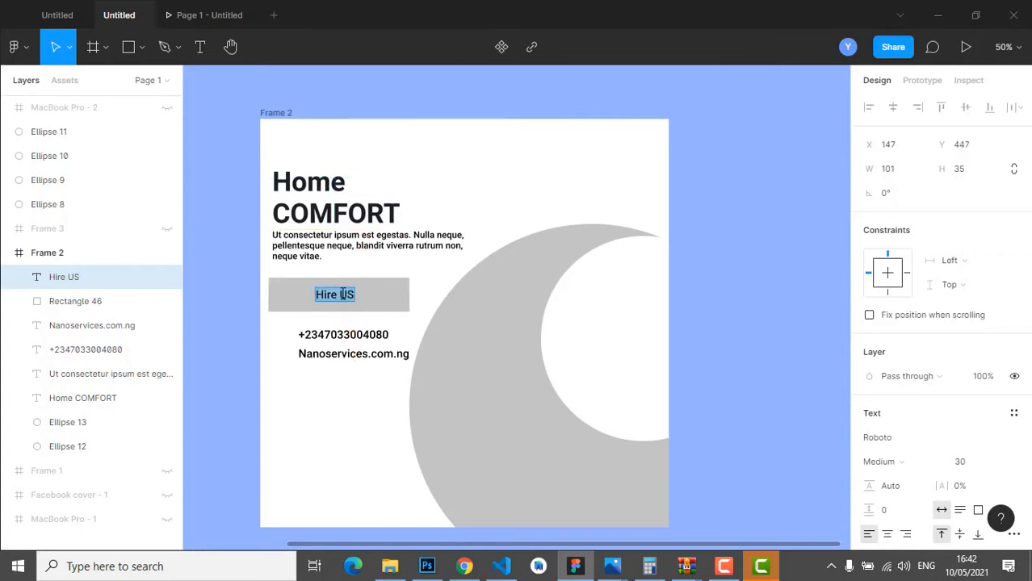
- Set the 'Hire US' label to size 36 and centre it on the bar
scroll(991, 357, "down", 3)
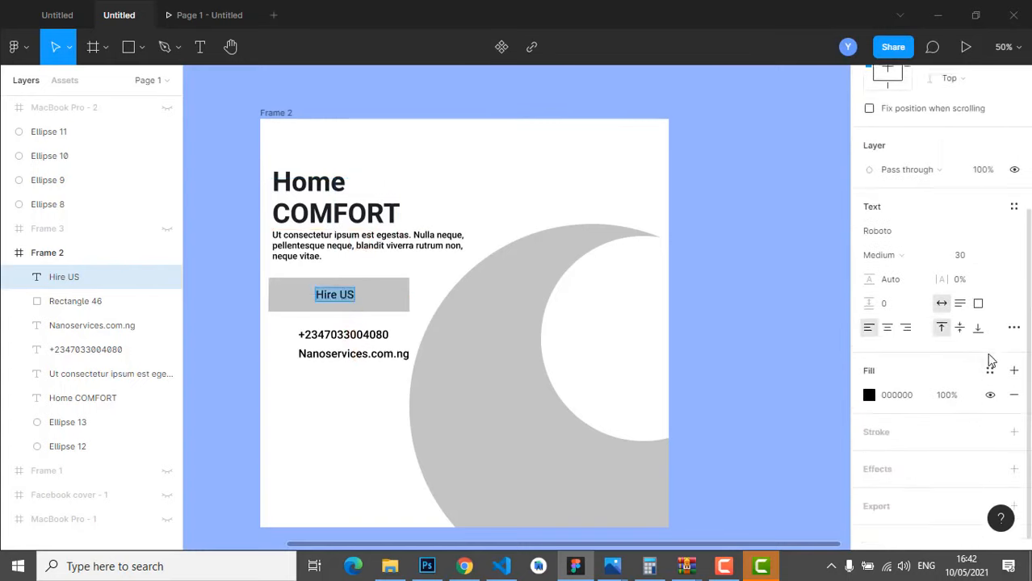
left_click(999, 249)
left_click(984, 428)
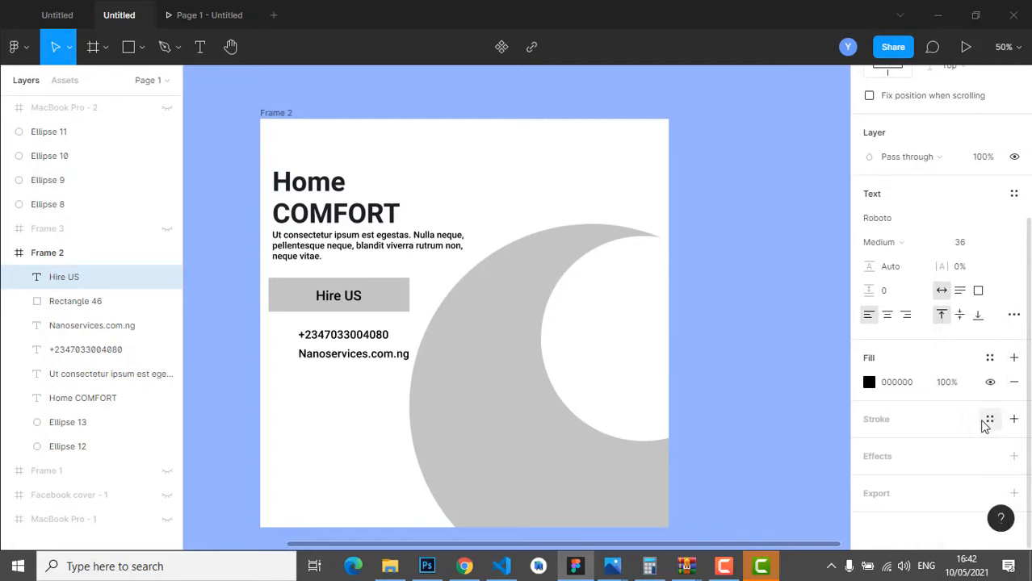
key("Return")
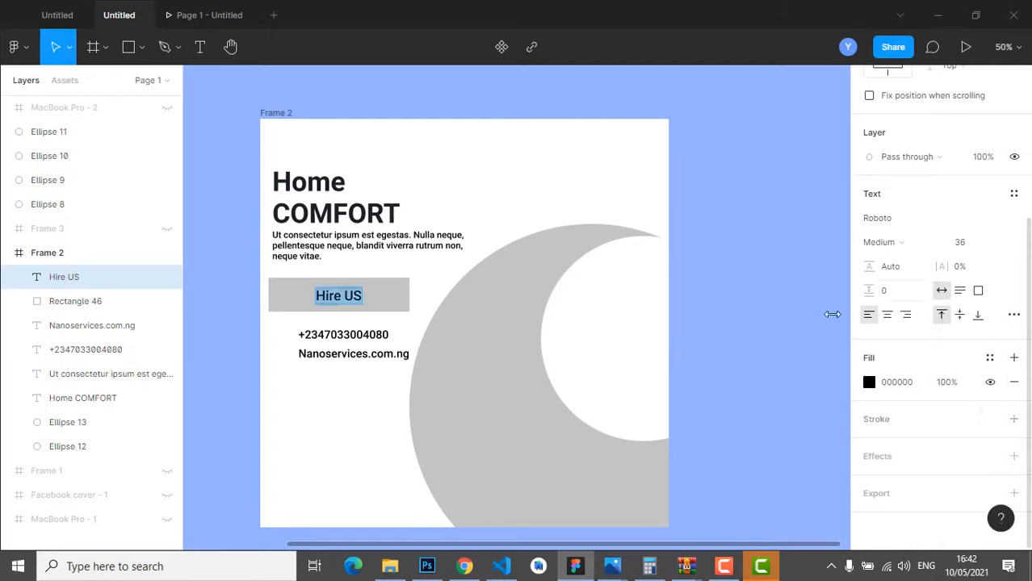
key("Escape")
left_click(393, 311, "shift")
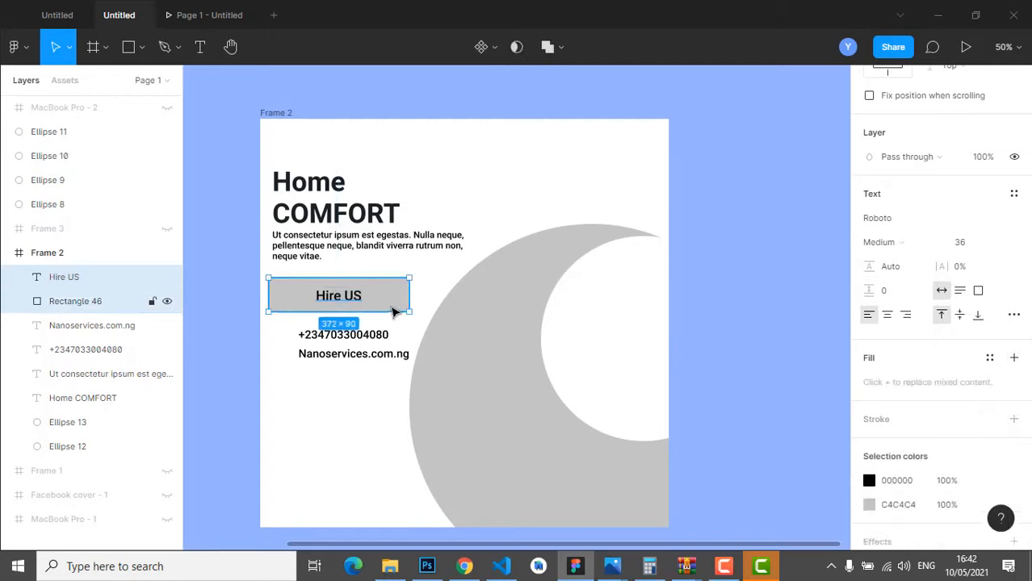
scroll(922, 224, "up", 3)
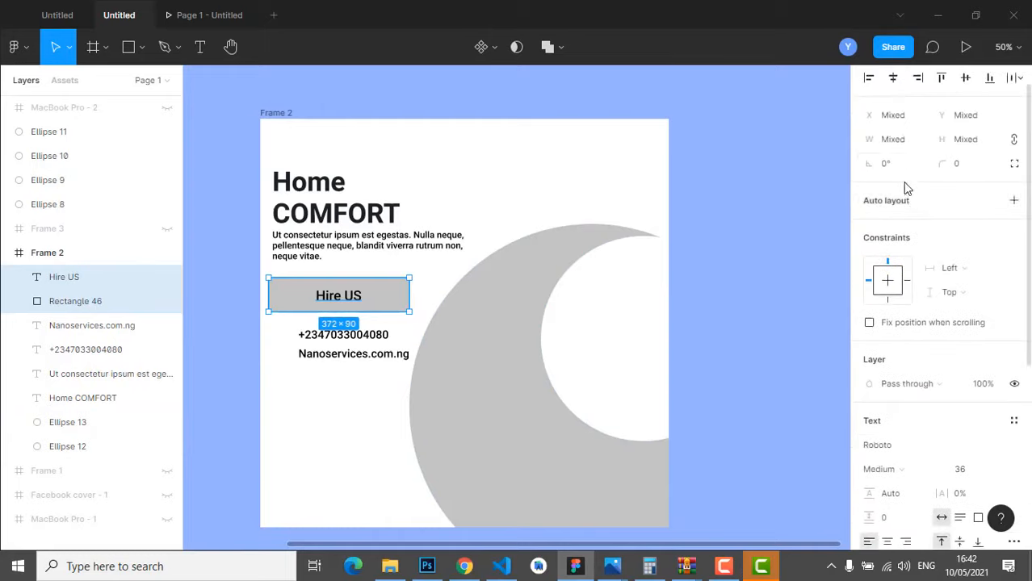
left_click(896, 78)
left_click(966, 78)
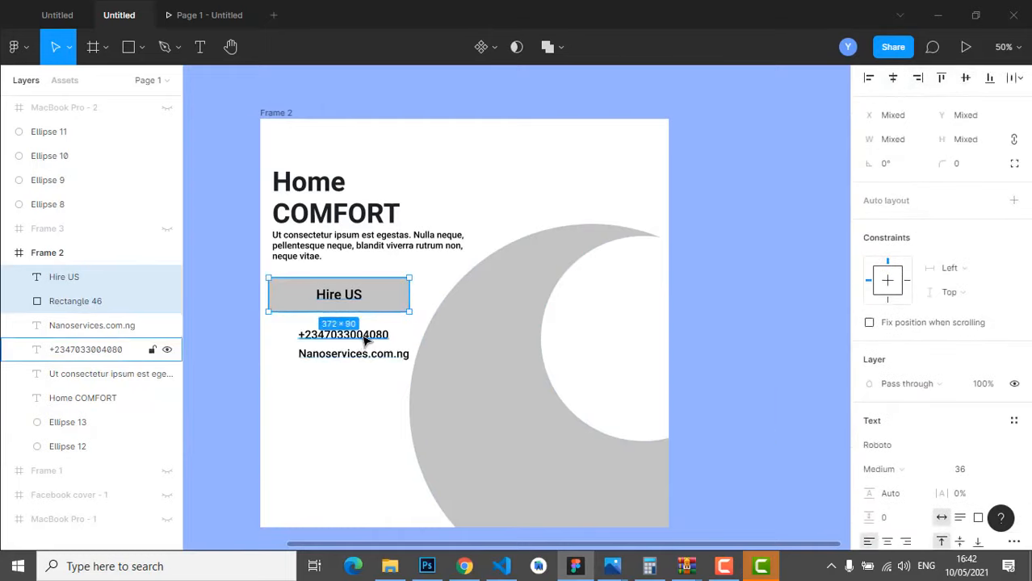
- Import a phone icon via Iconify to the lower left and enlarge it to 77×77
left_click(336, 392)
right_click(336, 393)
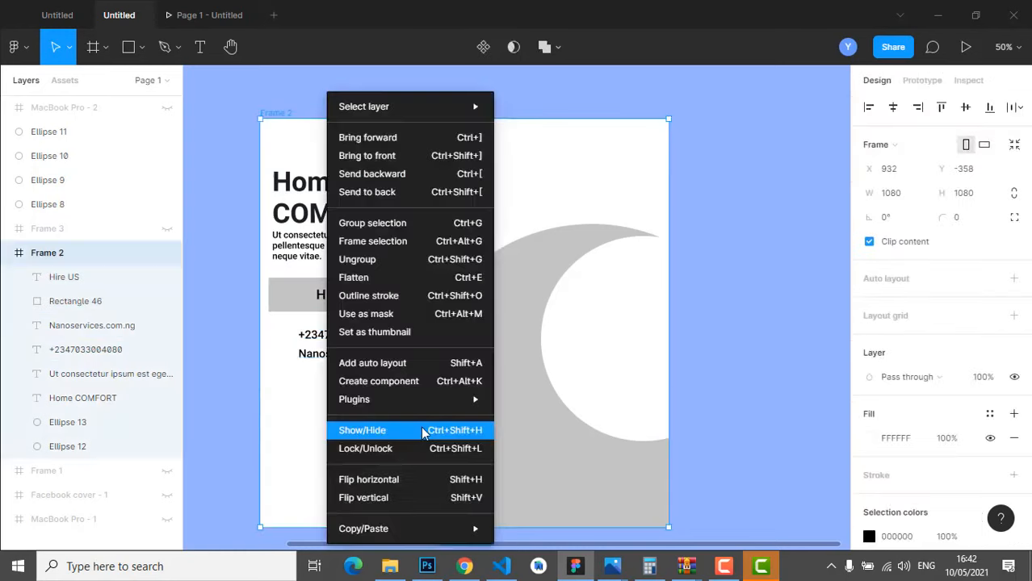
mouse_move(428, 398)
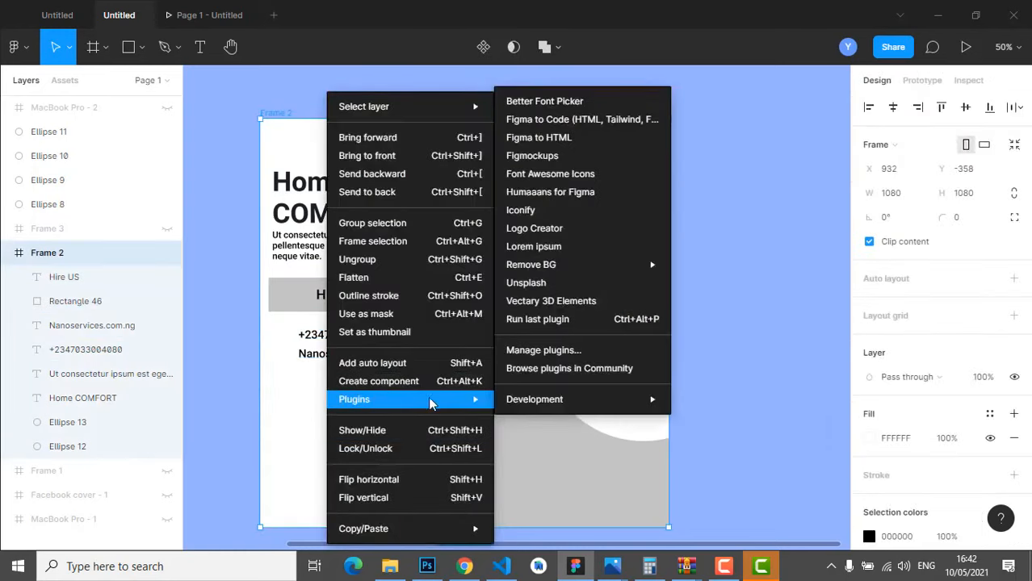
left_click(554, 213)
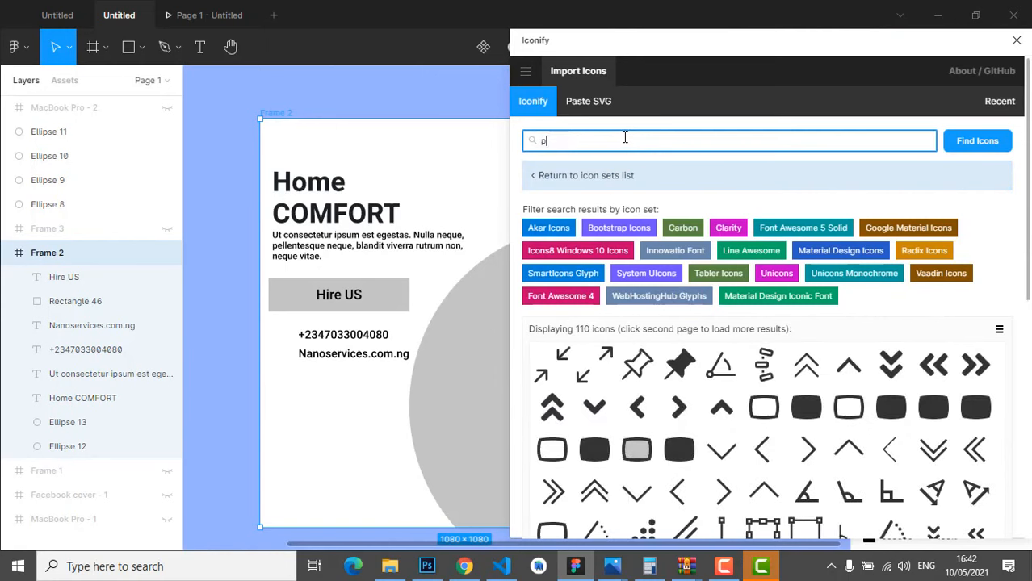
key("Return")
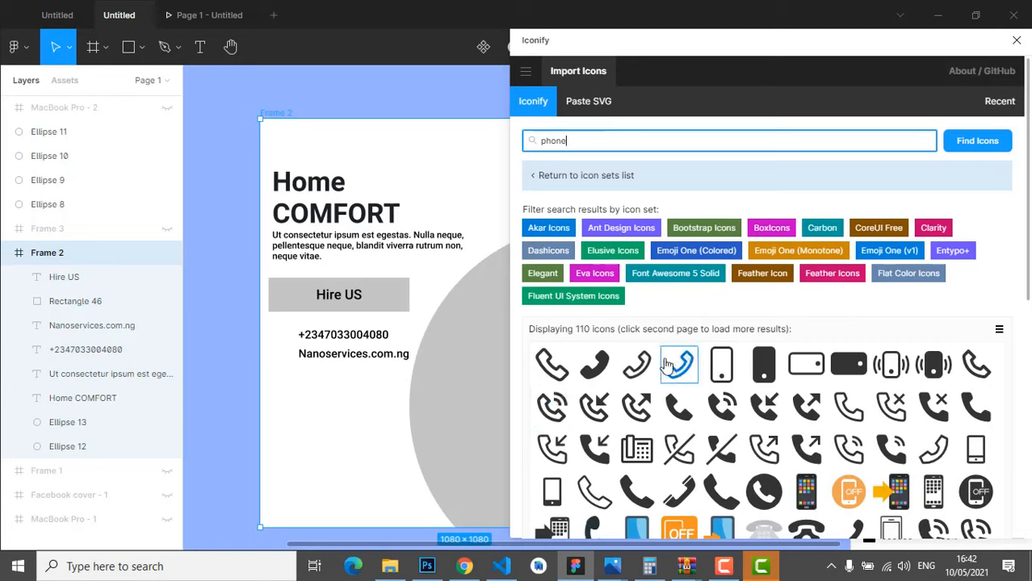
left_click_drag(682, 414, 300, 402)
left_click(319, 395)
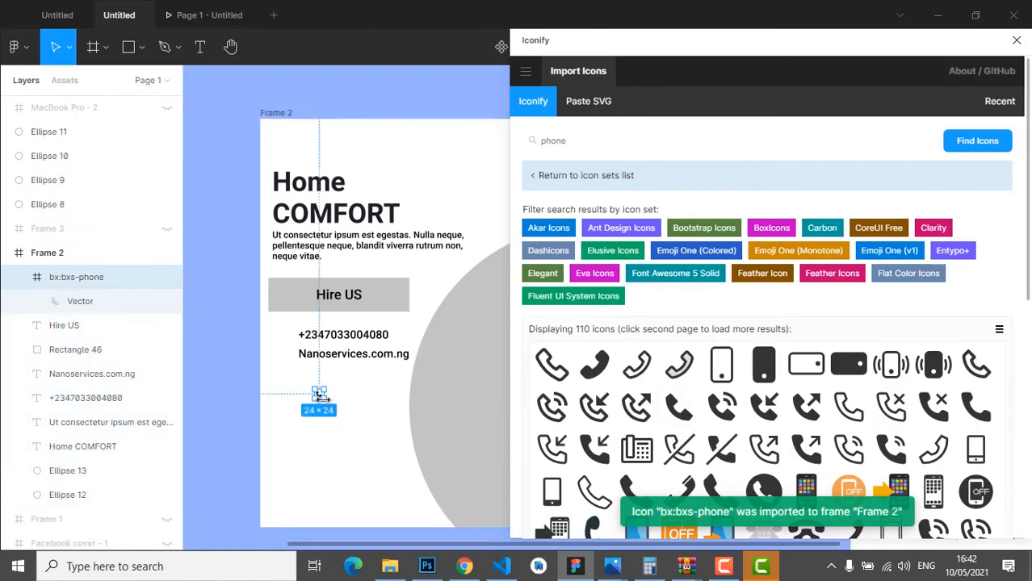
left_click_drag(321, 396, 337, 420)
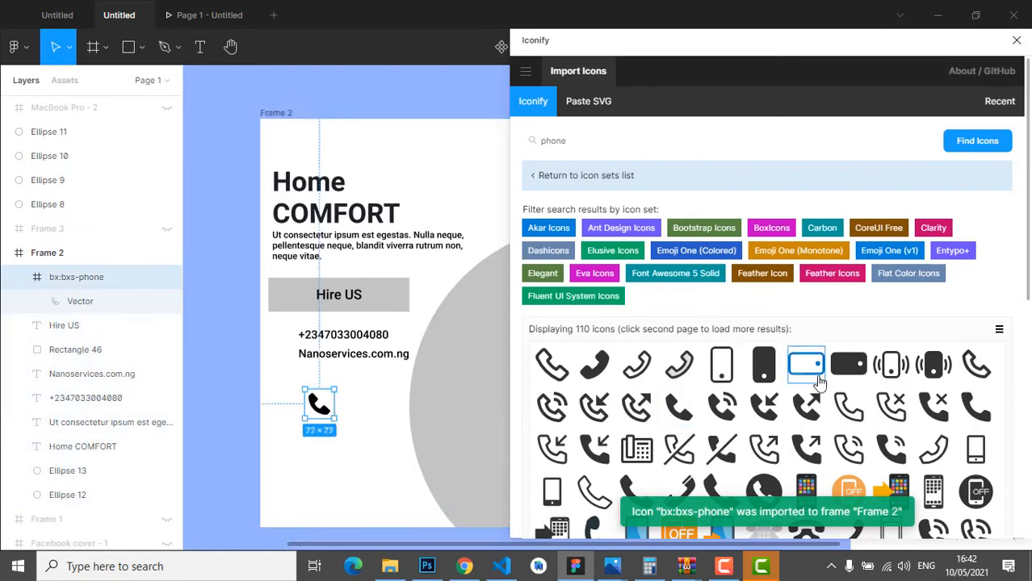
- Search Iconify for 'web' and place the globe icon on the poster
scroll(808, 396, "down", 3)
scroll(789, 417, "up", 3)
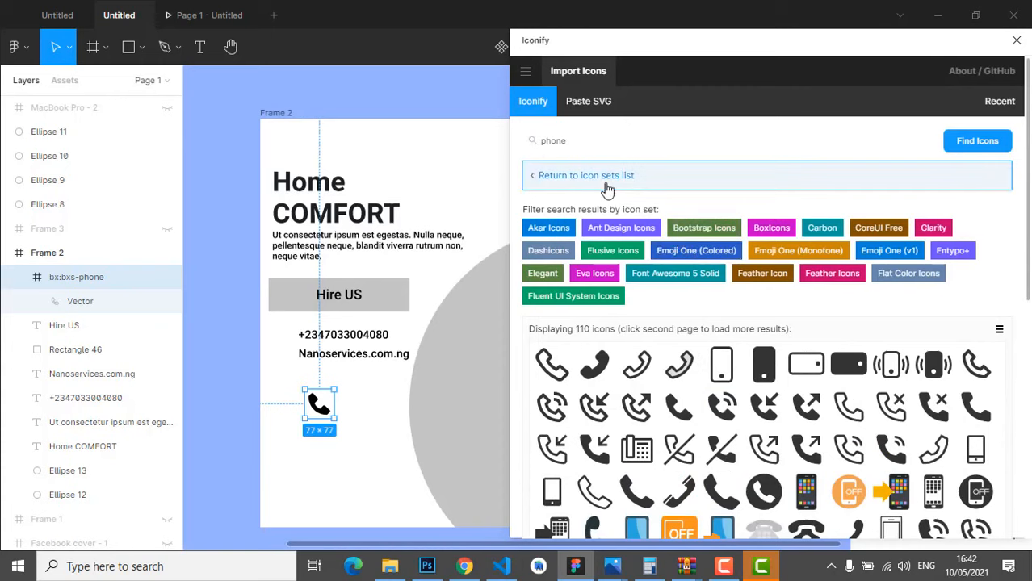
left_click(597, 146)
key("ctrl+a")
type("web")
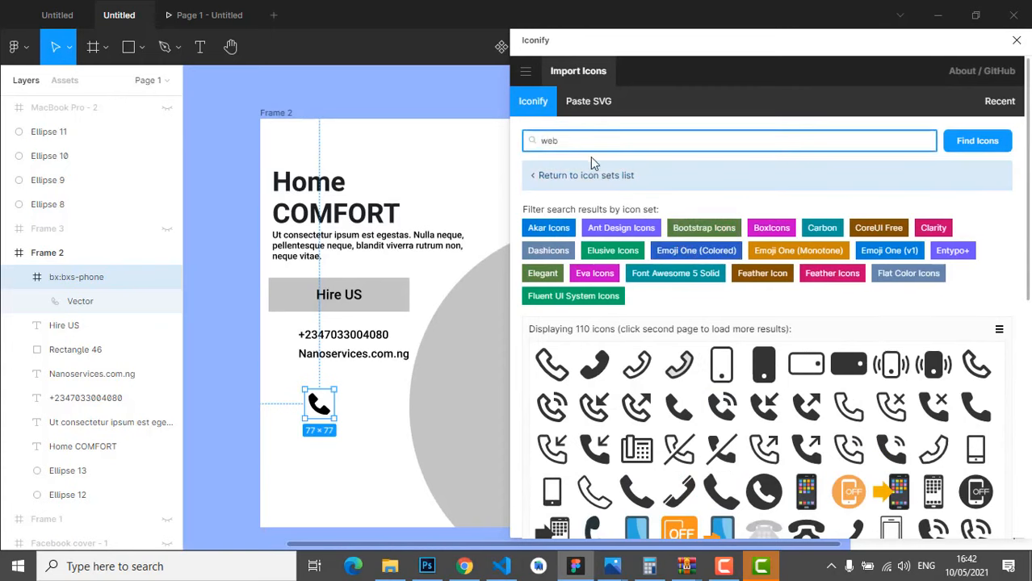
key("Return")
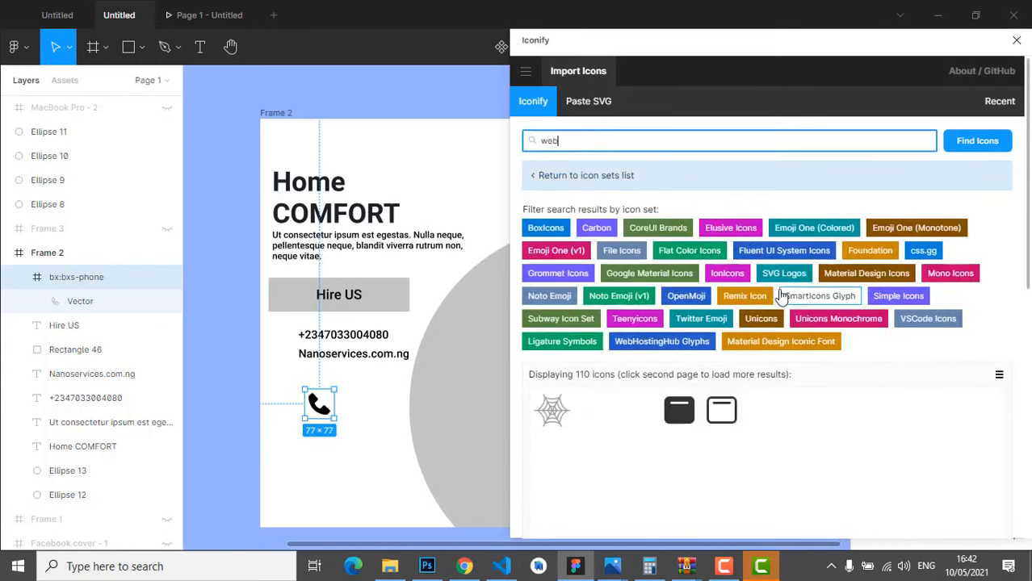
scroll(894, 480, "down", 2)
scroll(894, 480, "down", 2)
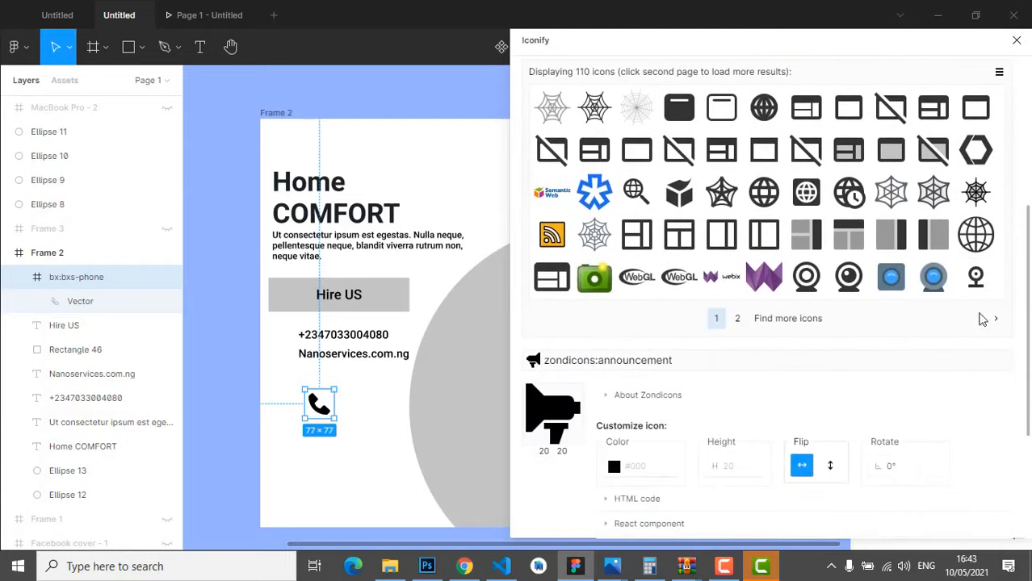
left_click_drag(975, 234, 338, 476)
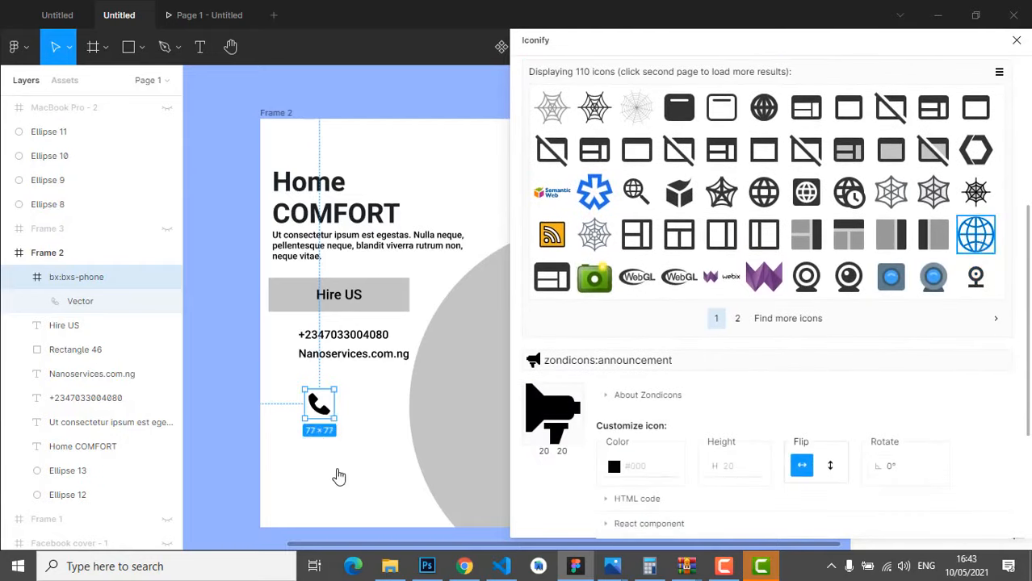
left_click(1017, 40)
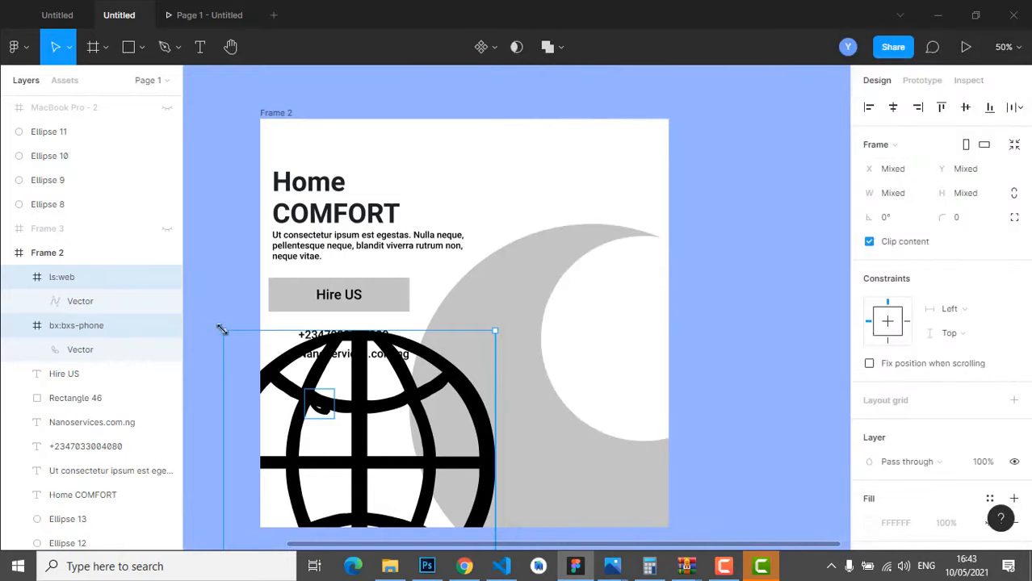
- Shrink the globe icon to about 37×36 and line it up beside Nanoservices.com.ng
left_click_drag(222, 329, 336, 441)
left_click_drag(420, 476, 509, 210)
double_click(327, 428)
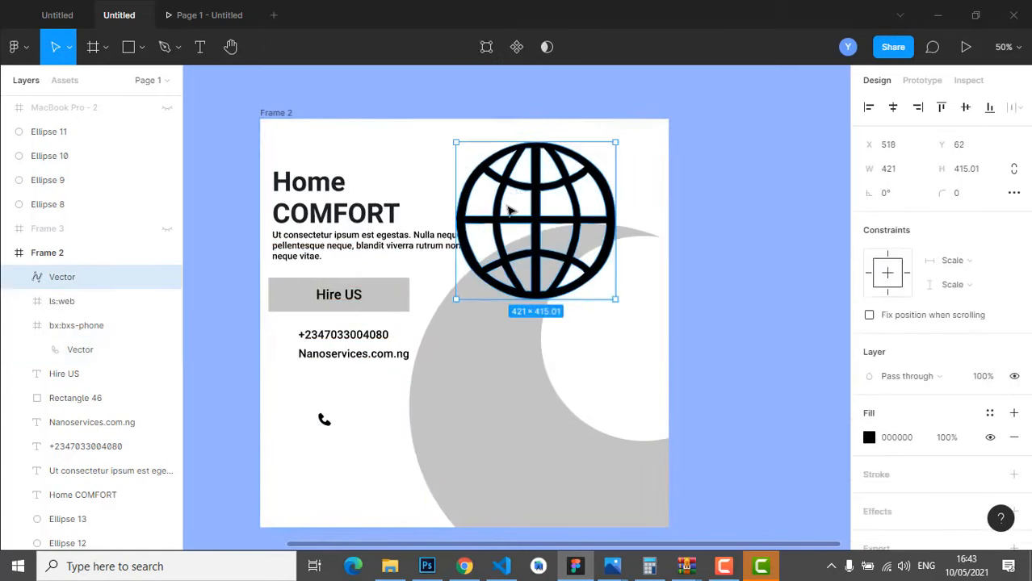
left_click_drag(457, 143, 289, 360)
left_click(319, 358, "shift")
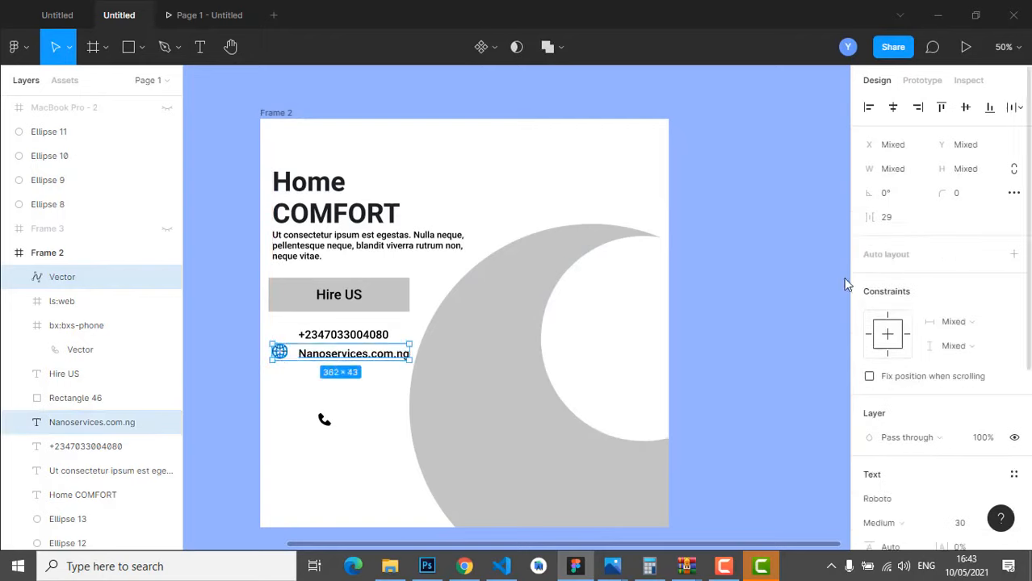
left_click(966, 107)
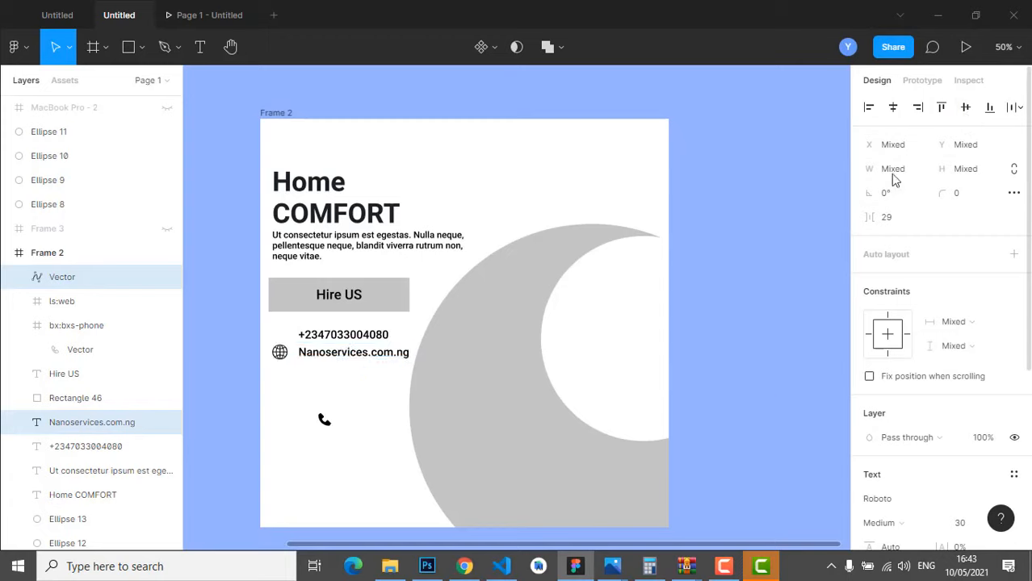
left_click(337, 356)
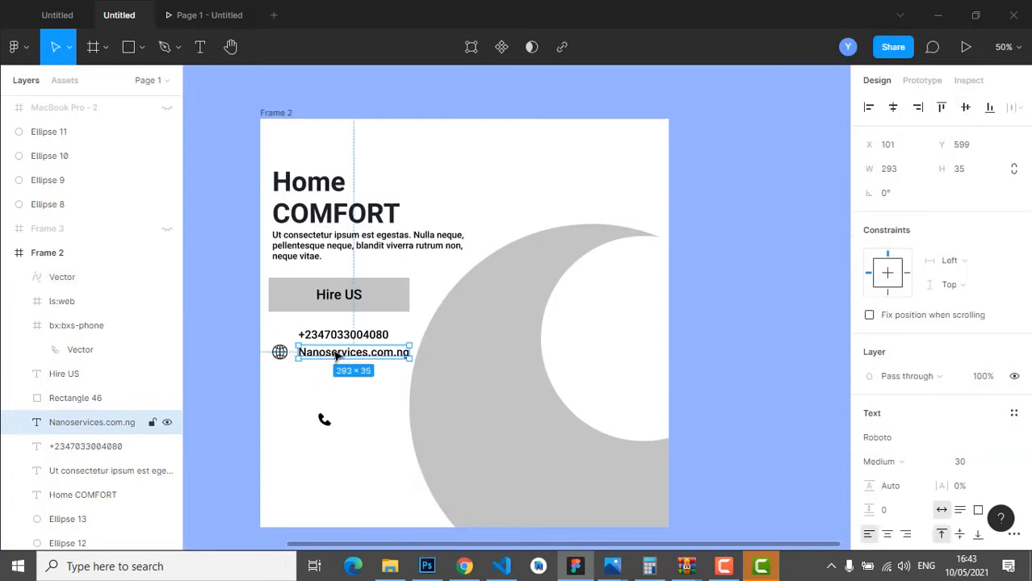
key("Left")
key("Left")
key("Left")
key("Left")
key("Left")
key("Left")
key("Left")
key("Left")
key("Left")
key("Left")
key("Left")
key("Left")
key("Left")
key("Left")
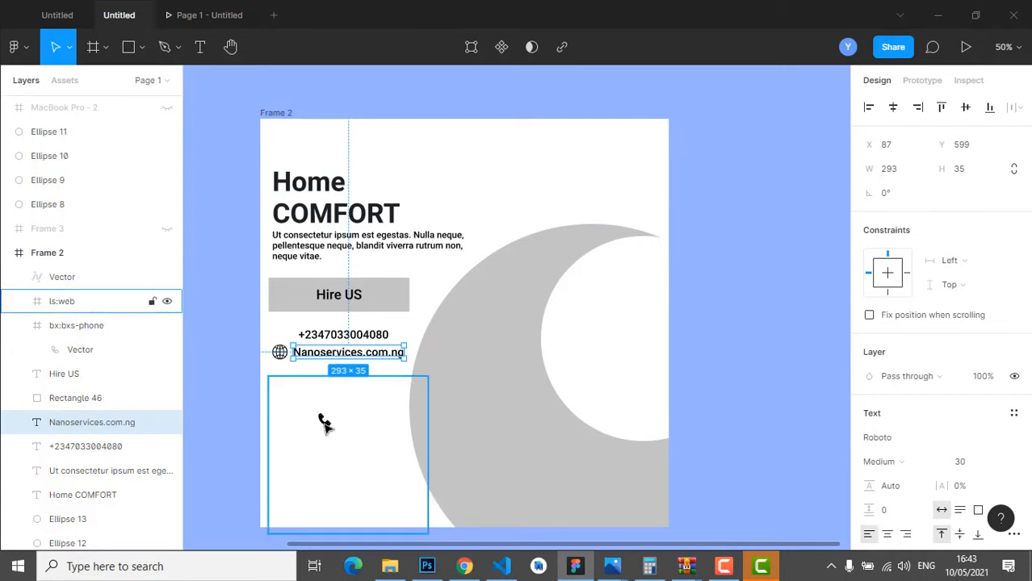
- Remove the empty leftover frame beneath the contact lines
left_click(451, 449)
left_click(322, 420)
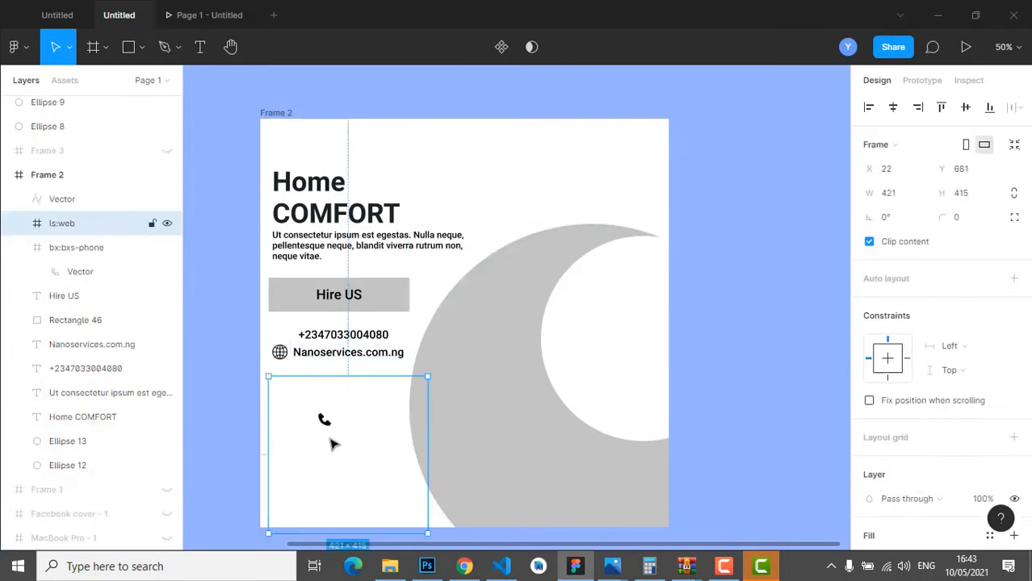
key("Delete")
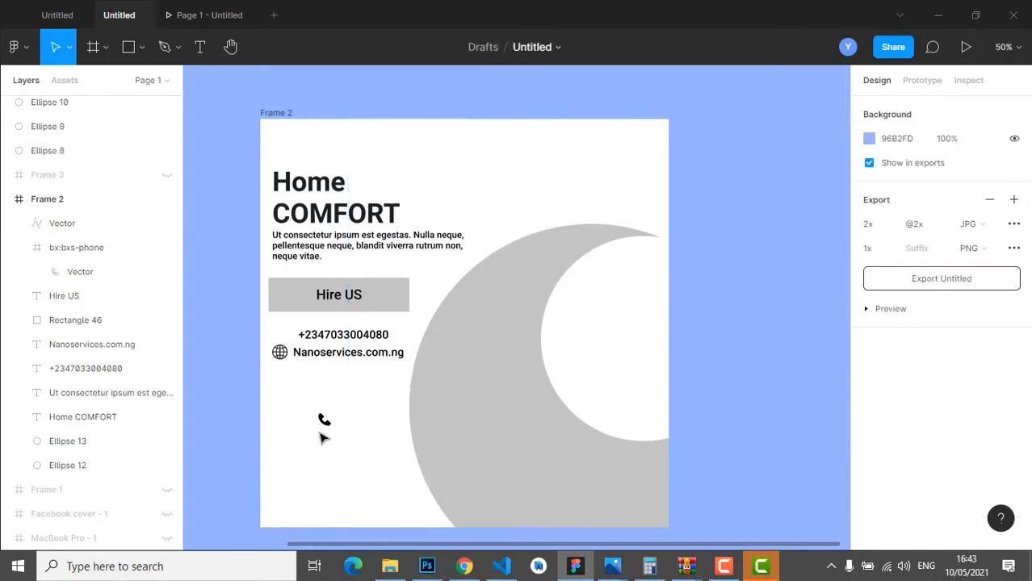
- Move the phone icon beside the phone number and centre it with the globe icon
left_click(323, 421)
left_click_drag(324, 421, 281, 334)
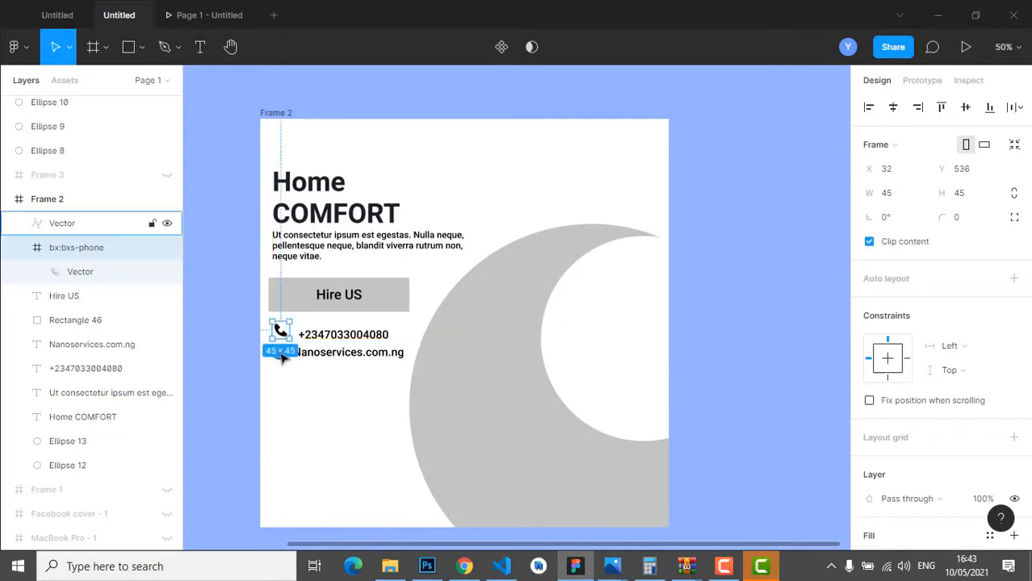
left_click(282, 362, "shift")
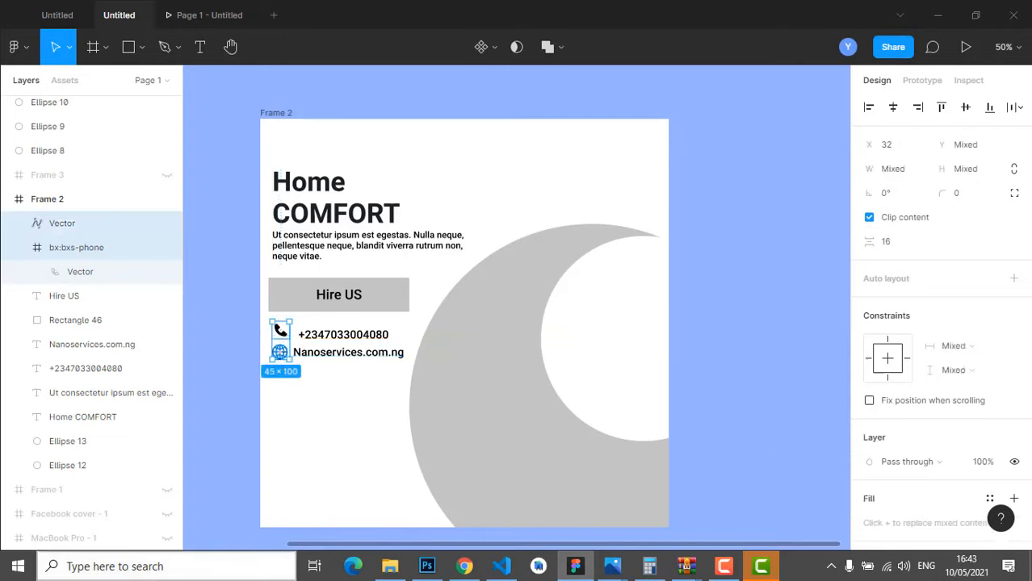
left_click(894, 115)
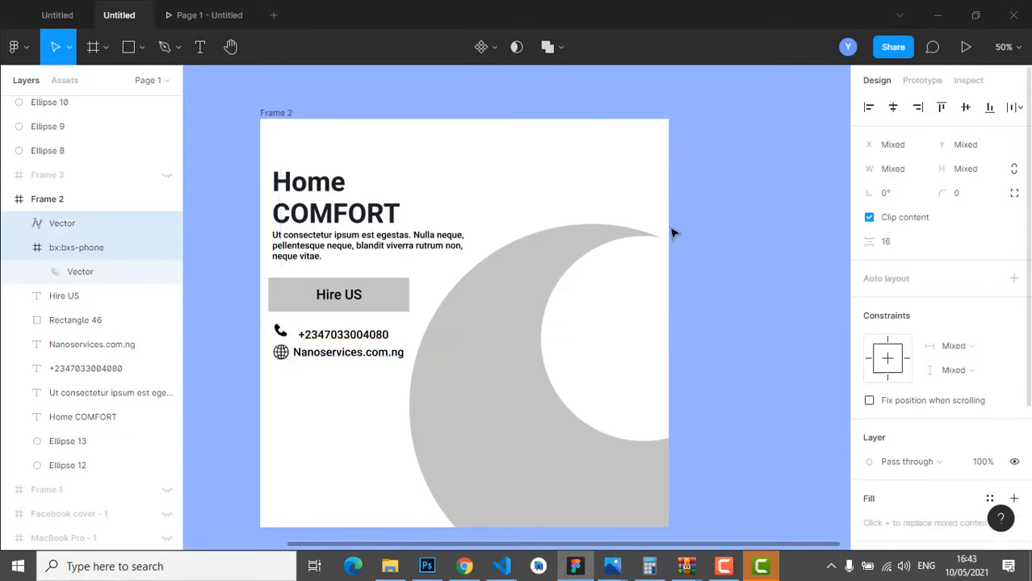
- Shift the phone number slightly left and level it vertically with its icon
left_click_drag(335, 339, 310, 335)
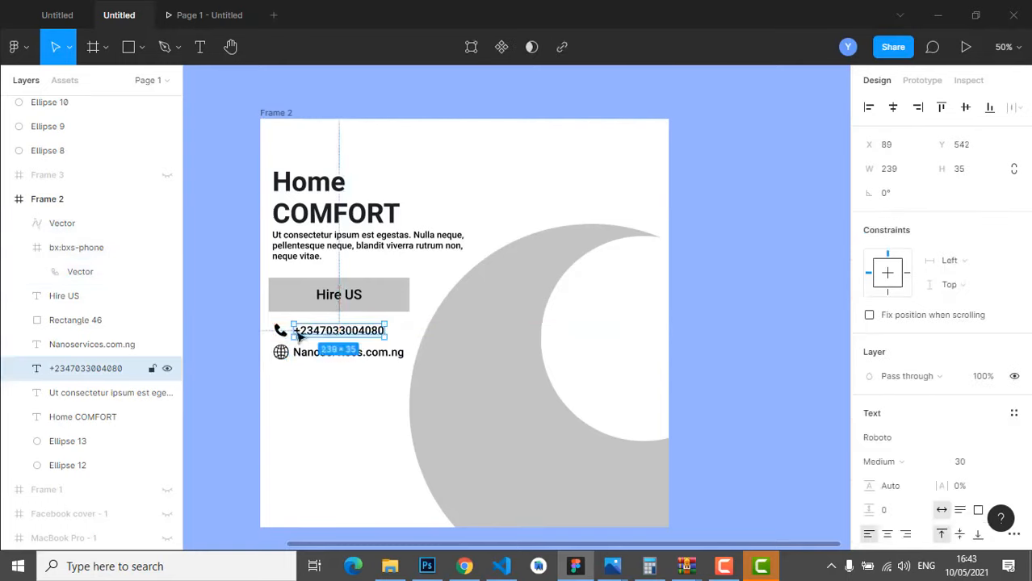
left_click(279, 330, "shift")
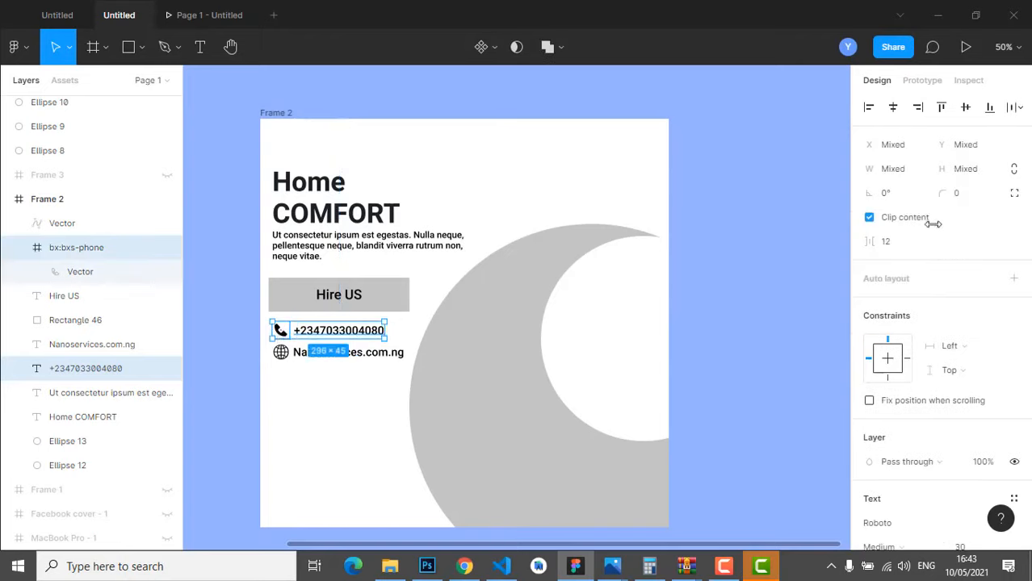
left_click(964, 111)
left_click(283, 435)
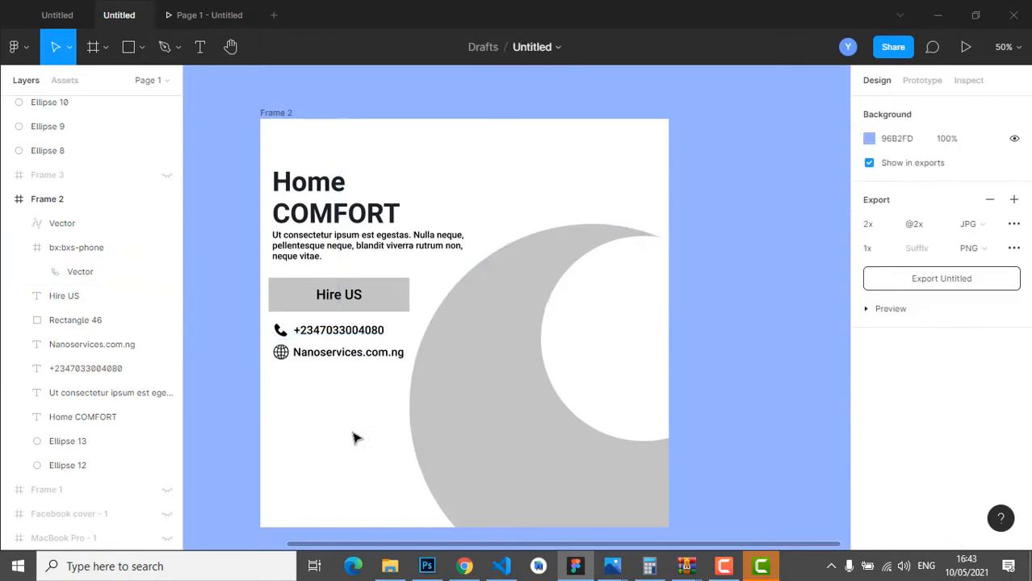
scroll(376, 428, "down", 3)
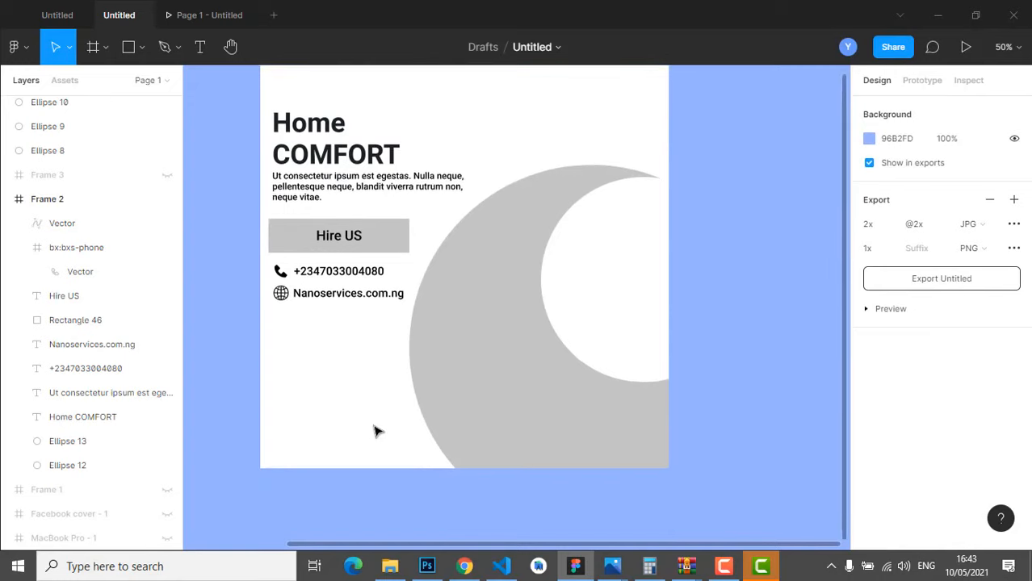
scroll(425, 433, "up", 4)
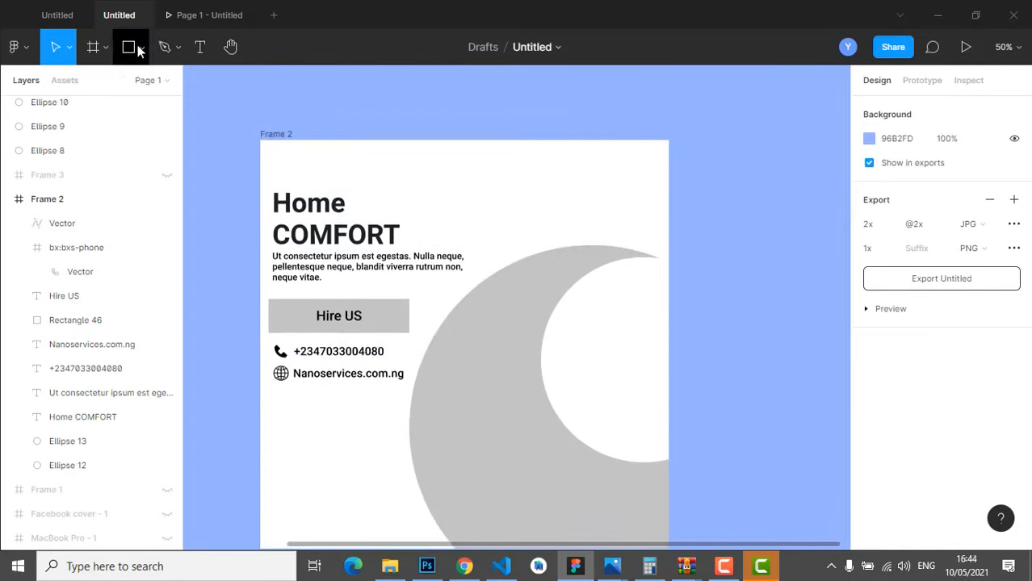
left_click(141, 47)
- Place the background-removed sofa PNG into Frame 2
left_click(148, 191)
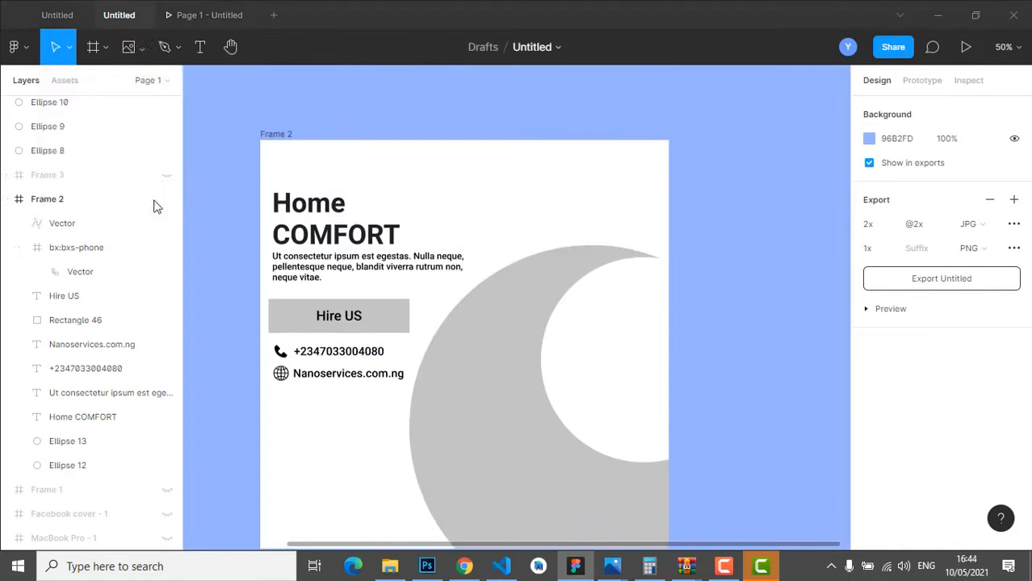
scroll(250, 237, "down", 5)
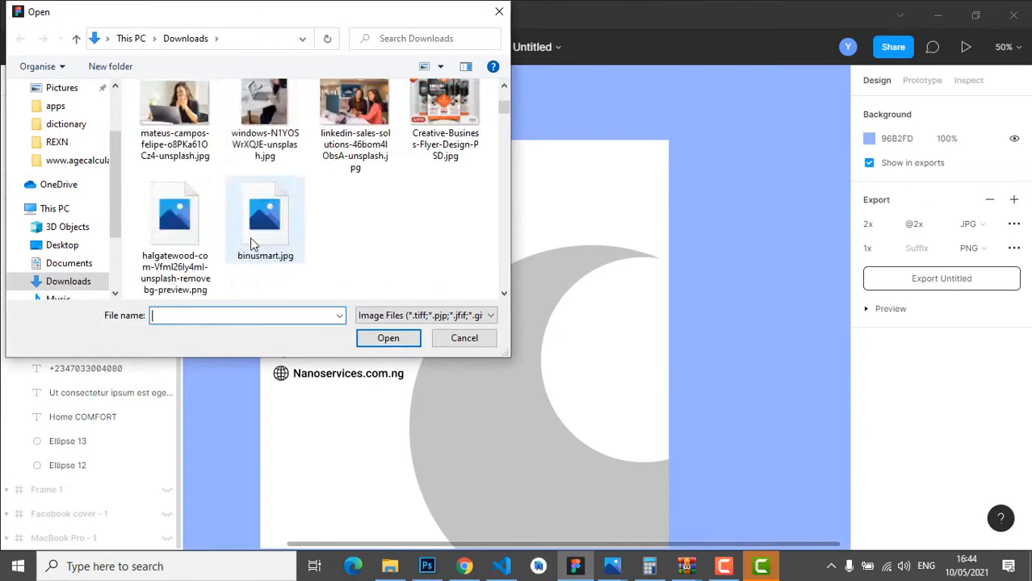
scroll(251, 242, "up", 3)
left_click(166, 129)
left_click(380, 339)
scroll(307, 416, "down", 2)
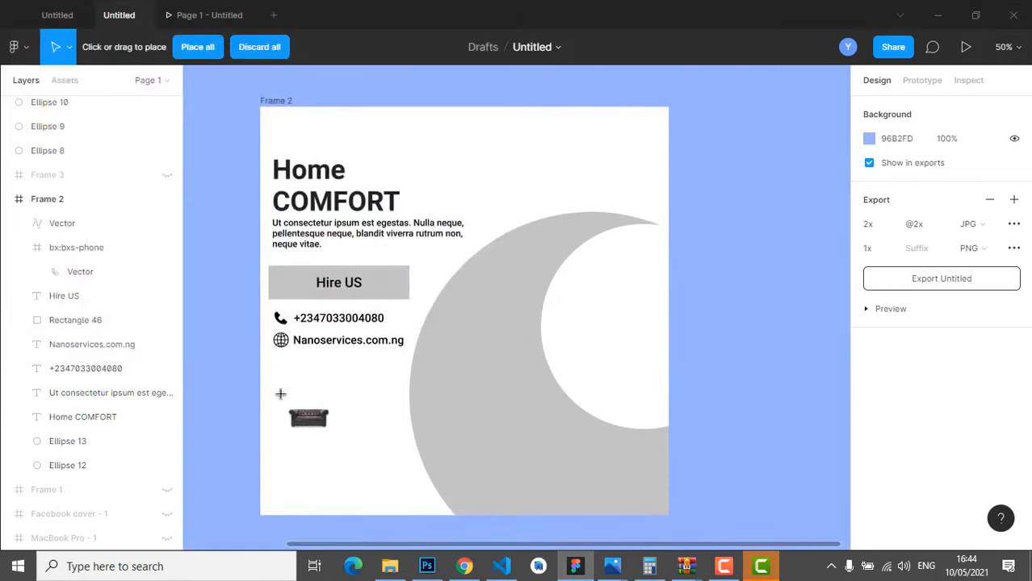
left_click(245, 387)
left_click_drag(264, 390, 442, 425)
- Enlarge the sofa photo to 991×661 and position it over the crescent
left_click_drag(541, 344, 656, 292)
left_click_drag(521, 436, 516, 442)
left_click_drag(634, 288, 651, 270)
left_click_drag(566, 399, 556, 404)
left_click(805, 188)
scroll(804, 210, "down", 3)
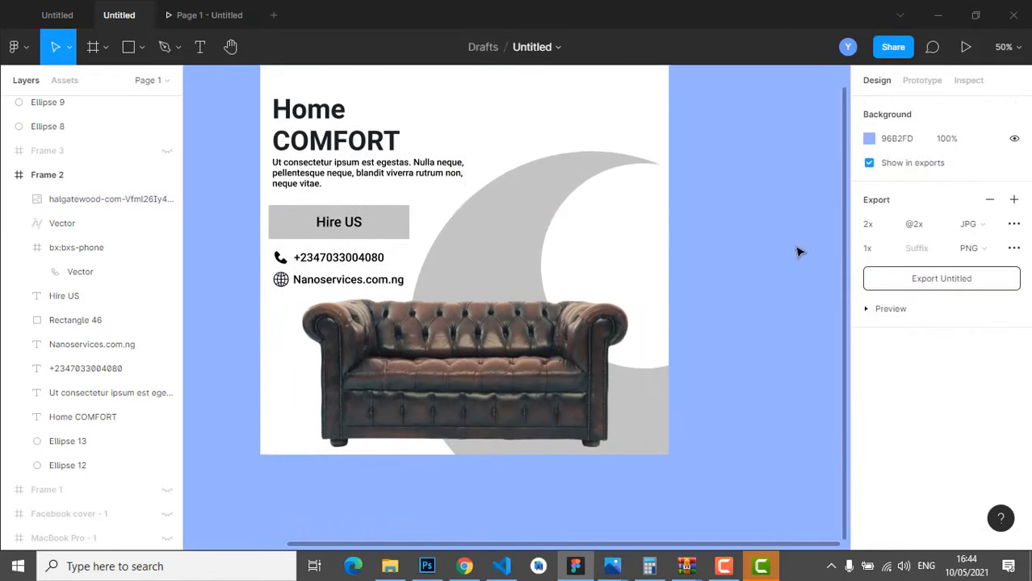
scroll(798, 253, "down", 2)
left_click_drag(509, 330, 519, 327)
- Fill the large crescent circle with the brown sampled from the sofa
left_click(785, 259)
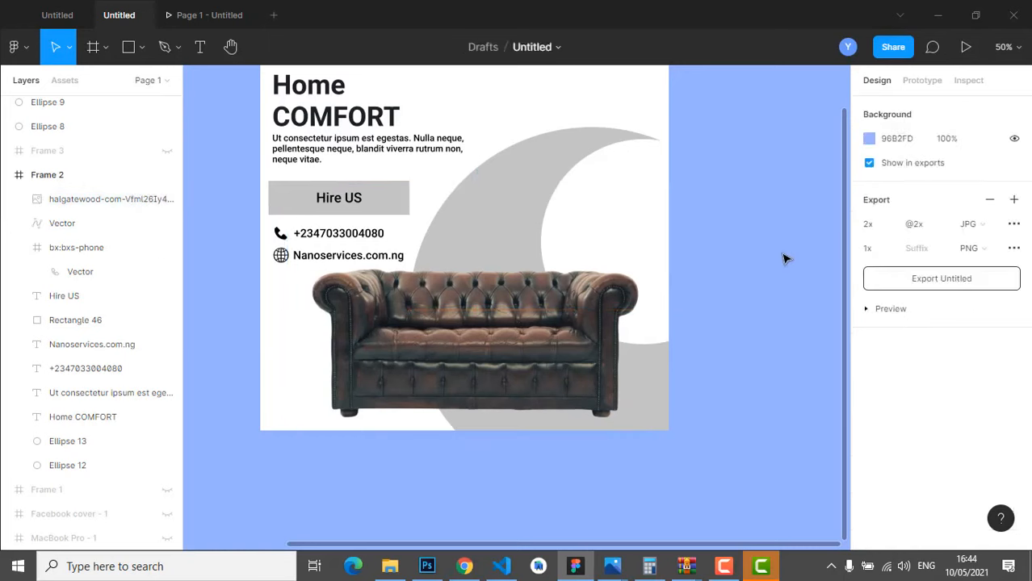
left_click(533, 185)
left_click(869, 437)
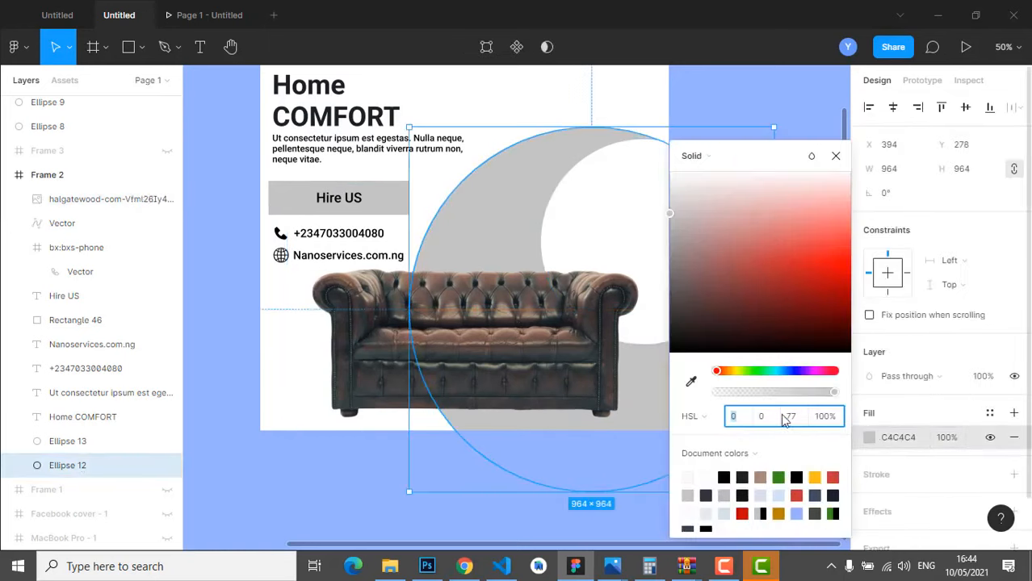
left_click(691, 381)
left_click(540, 331)
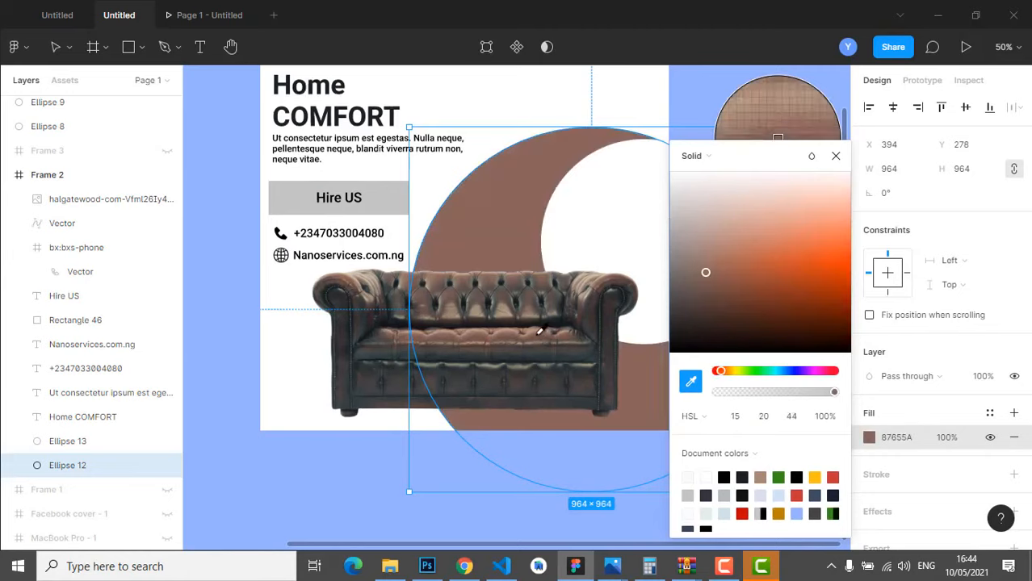
left_click(836, 156)
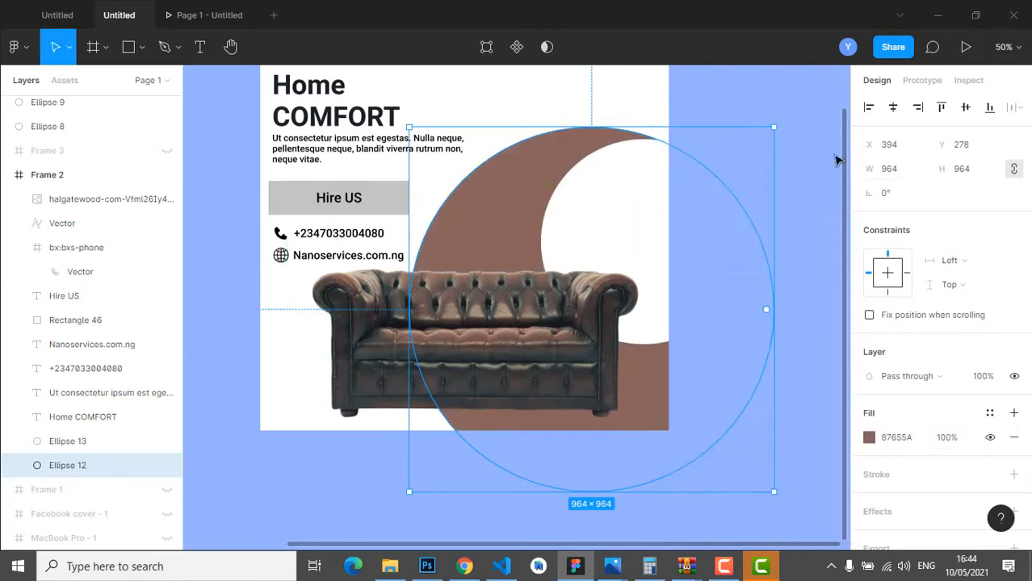
left_click(729, 95)
- Give the Hire US button box a light brown A68875 fill
scroll(650, 239, "up", 2)
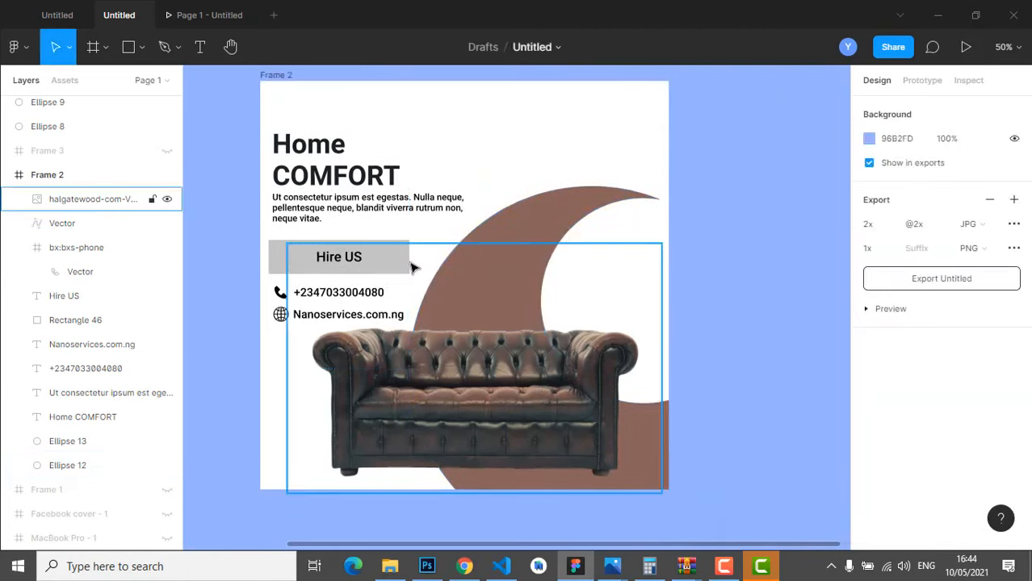
left_click(291, 266)
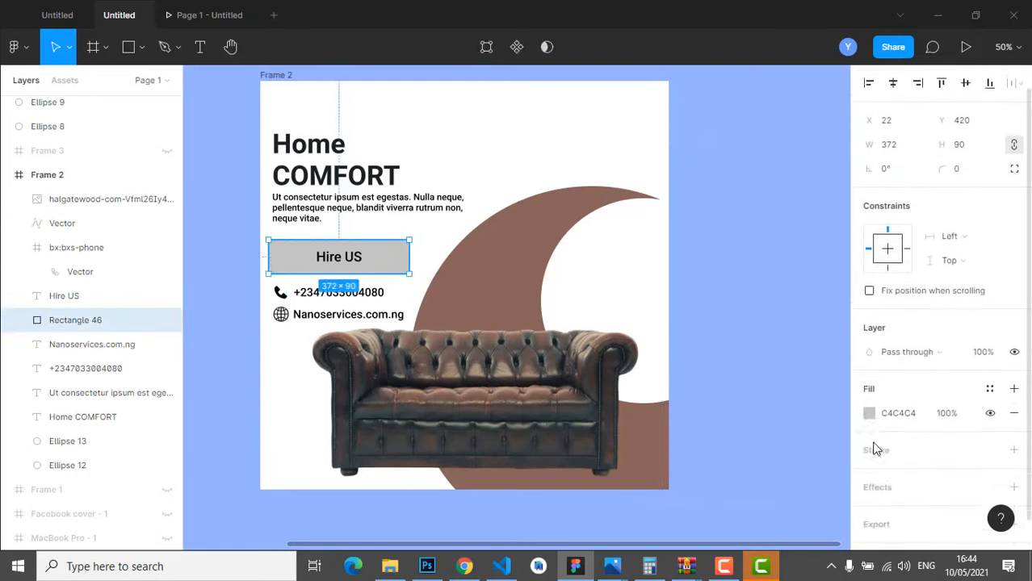
scroll(872, 388, "down", 1)
left_click(871, 387)
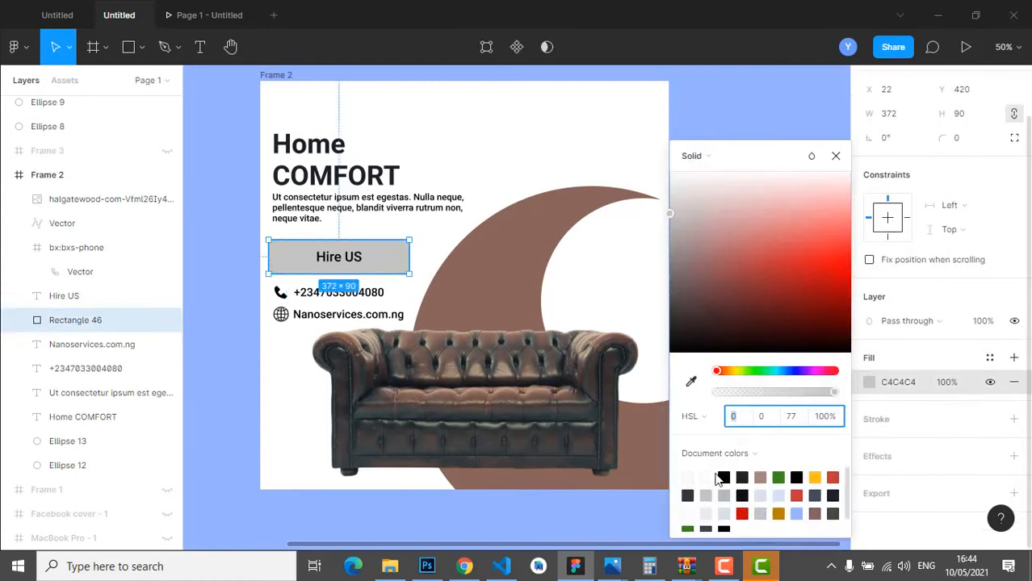
left_click(691, 381)
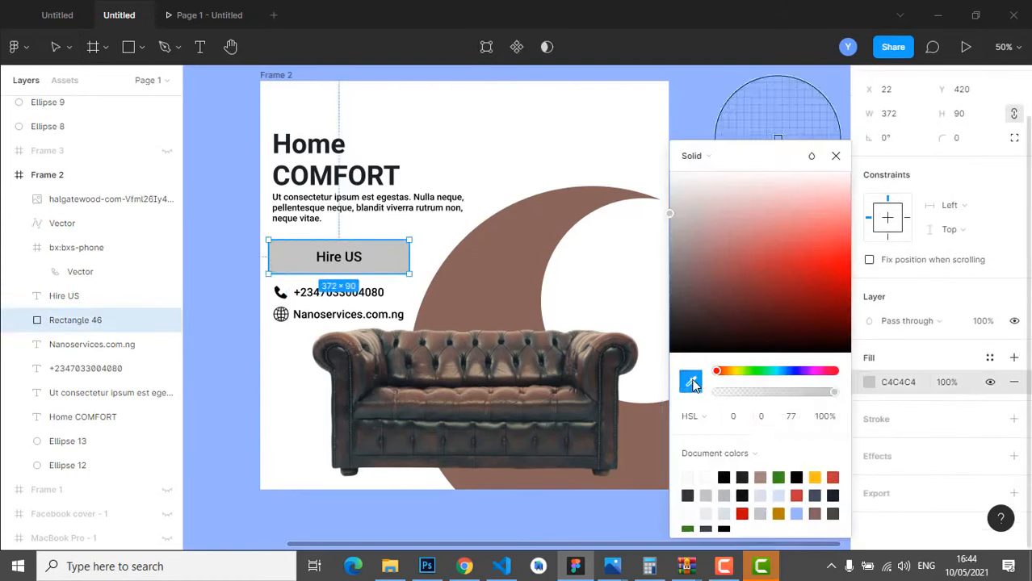
left_click(761, 477)
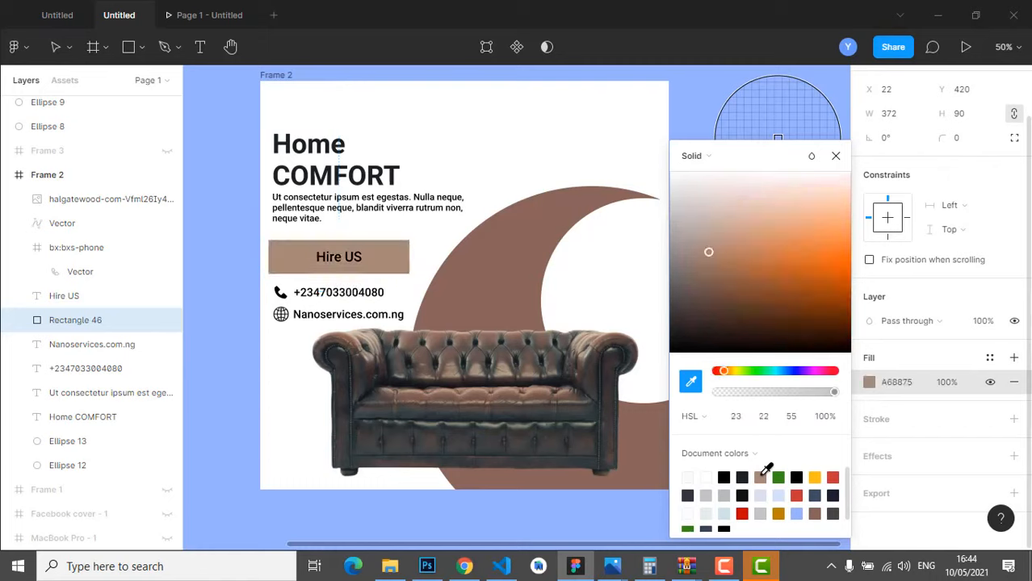
left_click(836, 156)
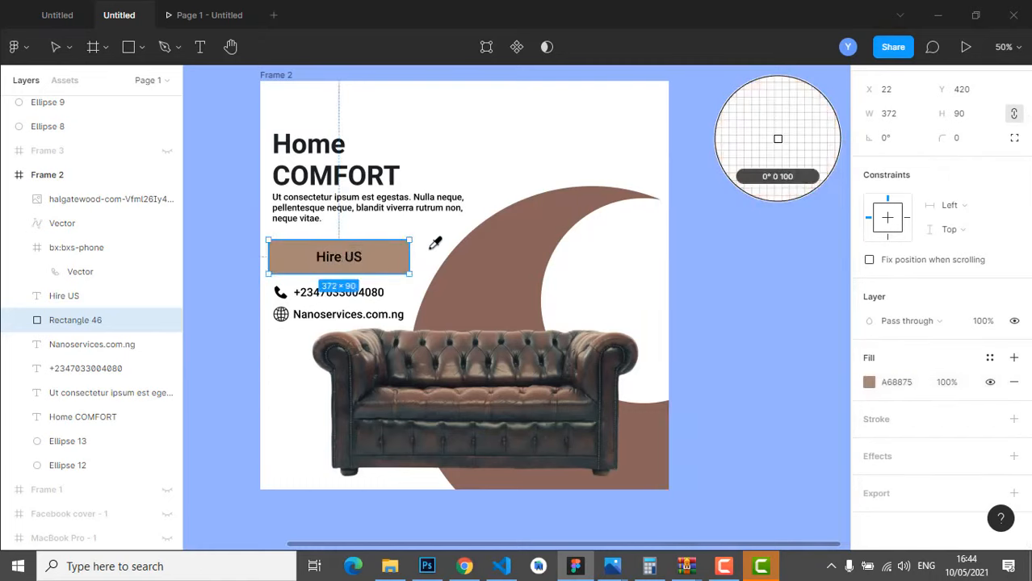
left_click(869, 382)
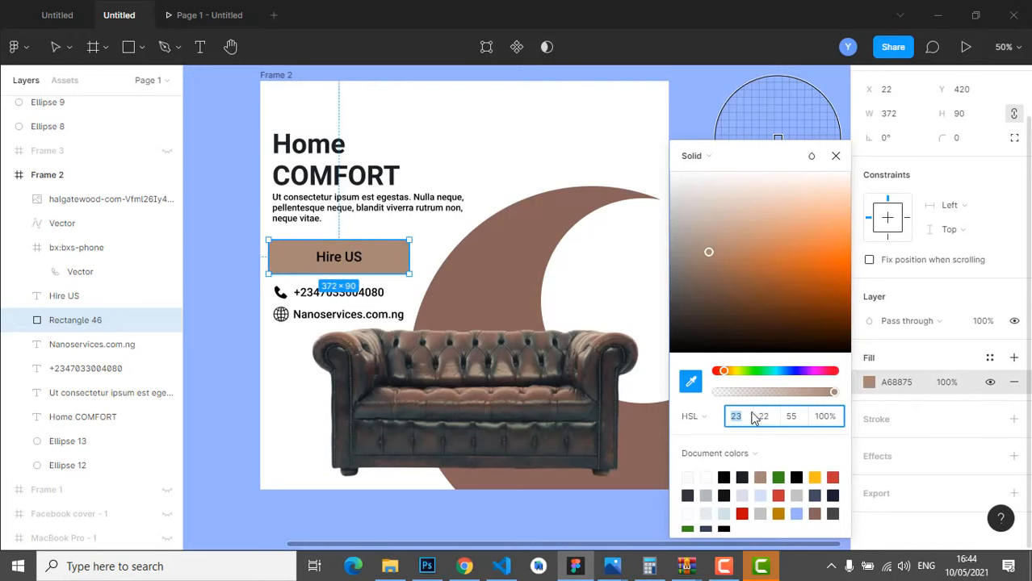
left_click(759, 481)
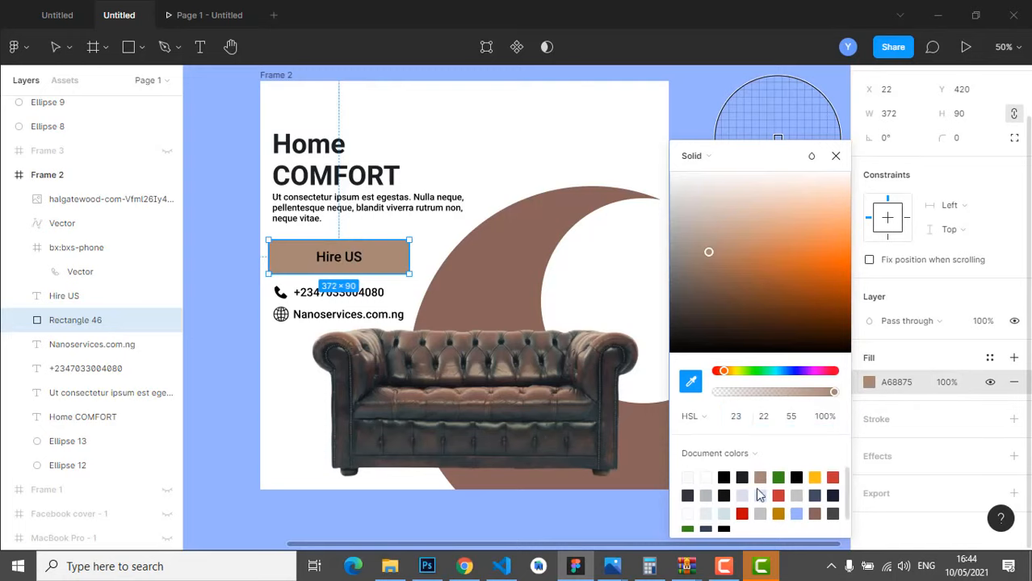
left_click(692, 390)
- Recolour the description paragraph with a dark tone sampled from the sofa
left_click(440, 198)
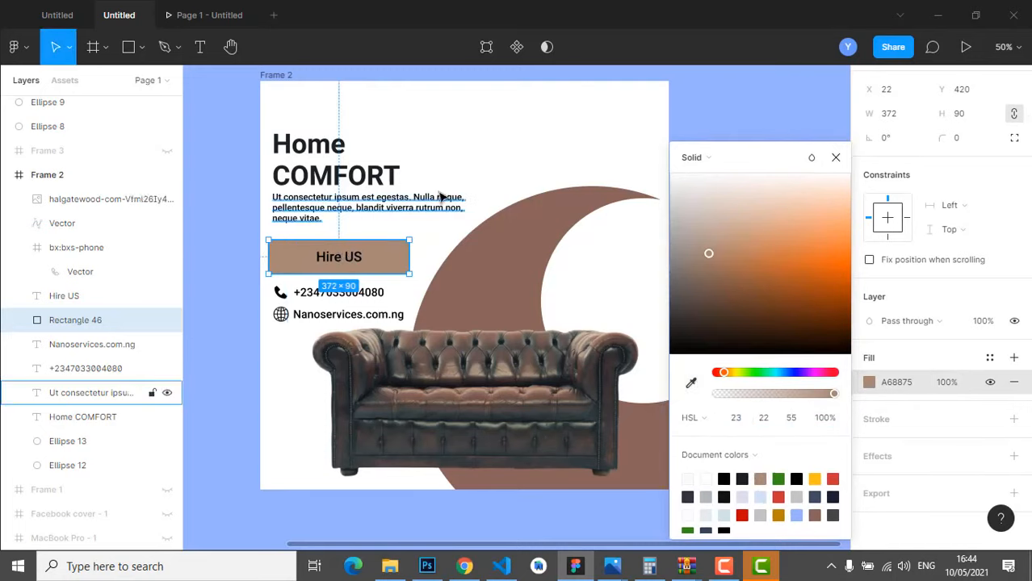
double_click(434, 196)
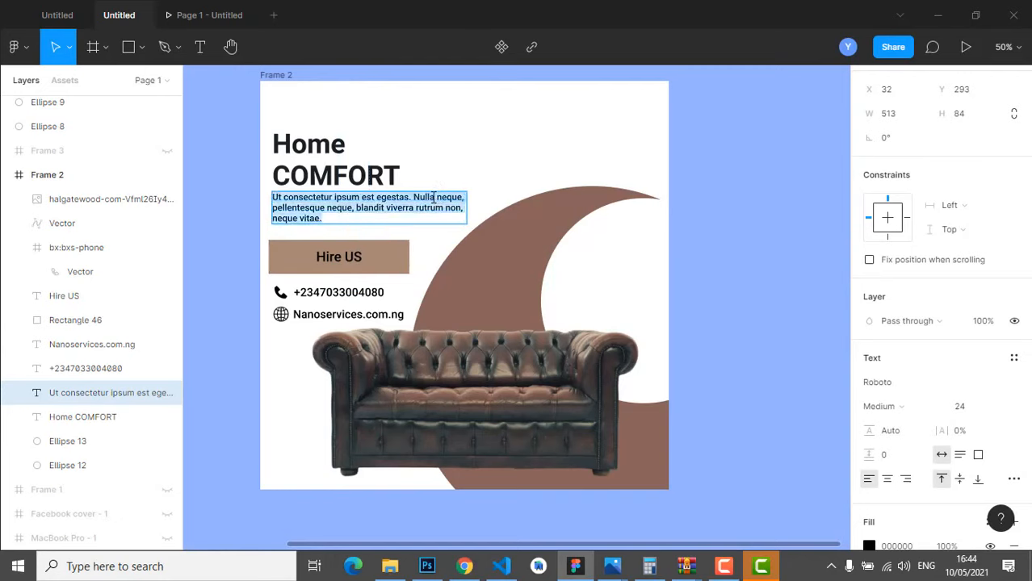
scroll(878, 396, "down", 3)
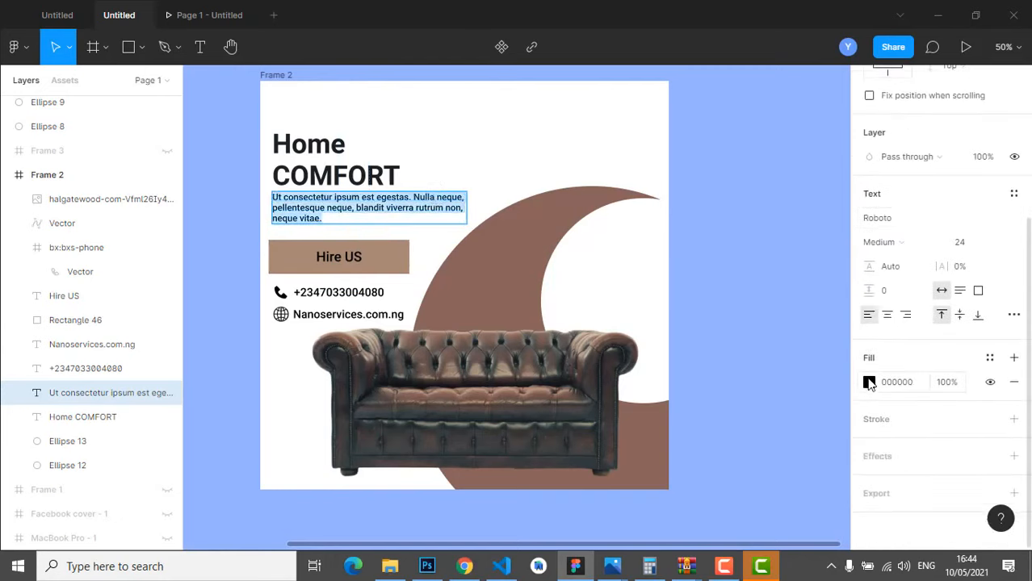
left_click(869, 383)
left_click(691, 382)
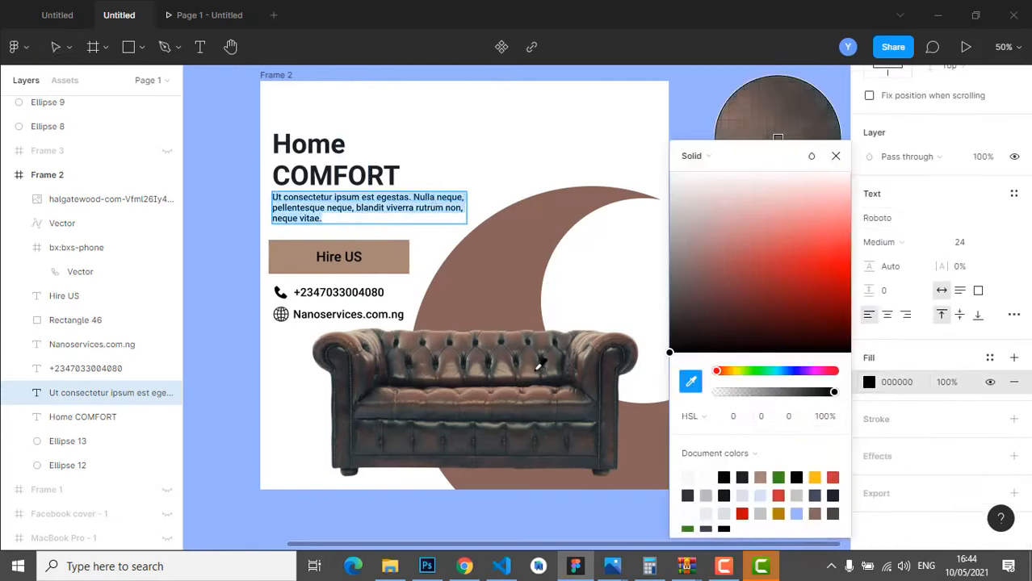
left_click(554, 376)
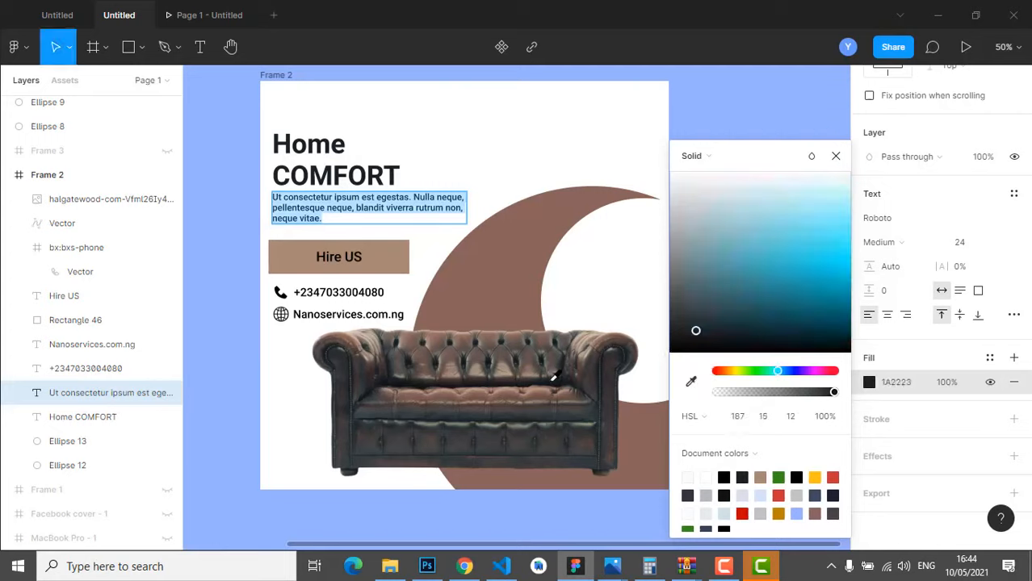
left_click(836, 156)
- Fill the Home COMFORT headline with greyish brown 59504B sampled from the sofa
left_click(401, 170)
double_click(345, 169)
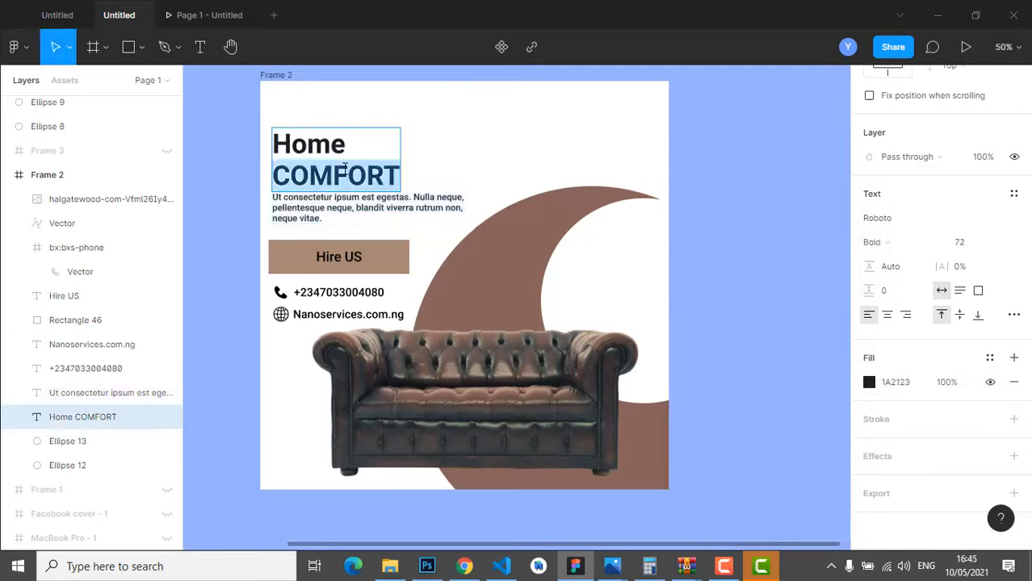
key("ctrl+a")
left_click(869, 382)
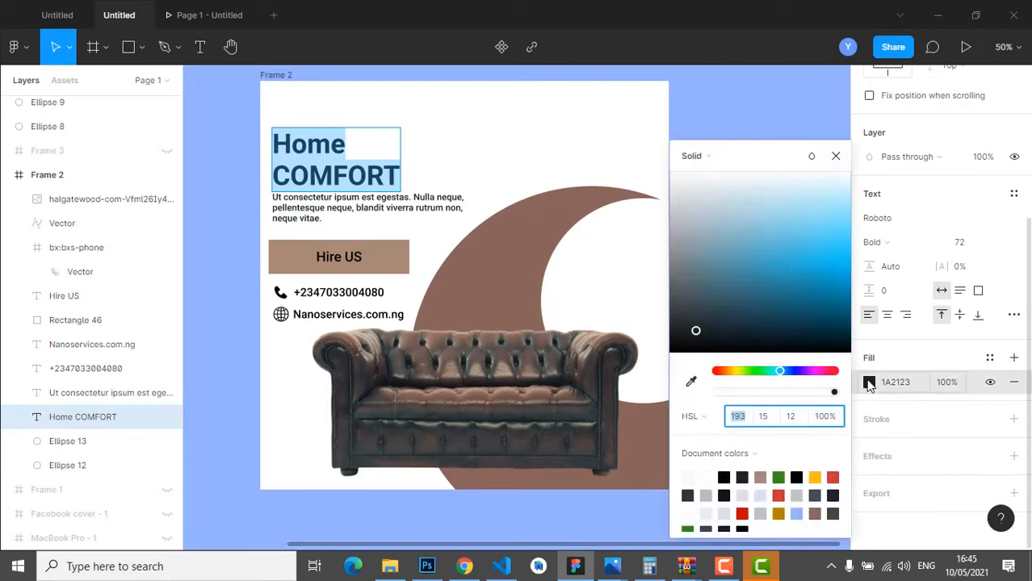
left_click(762, 478)
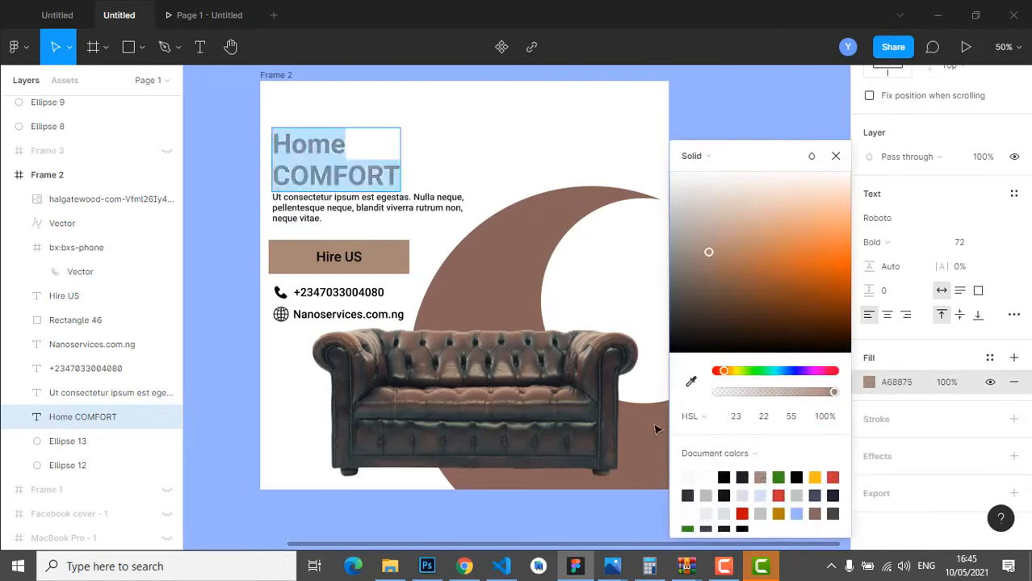
left_click(691, 381)
left_click(555, 355)
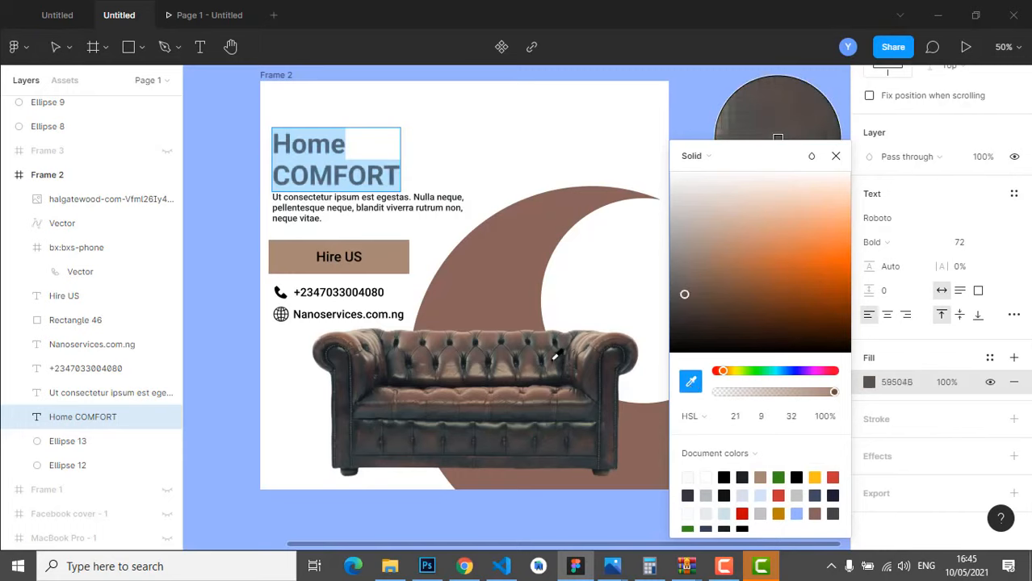
left_click(835, 156)
key("Escape")
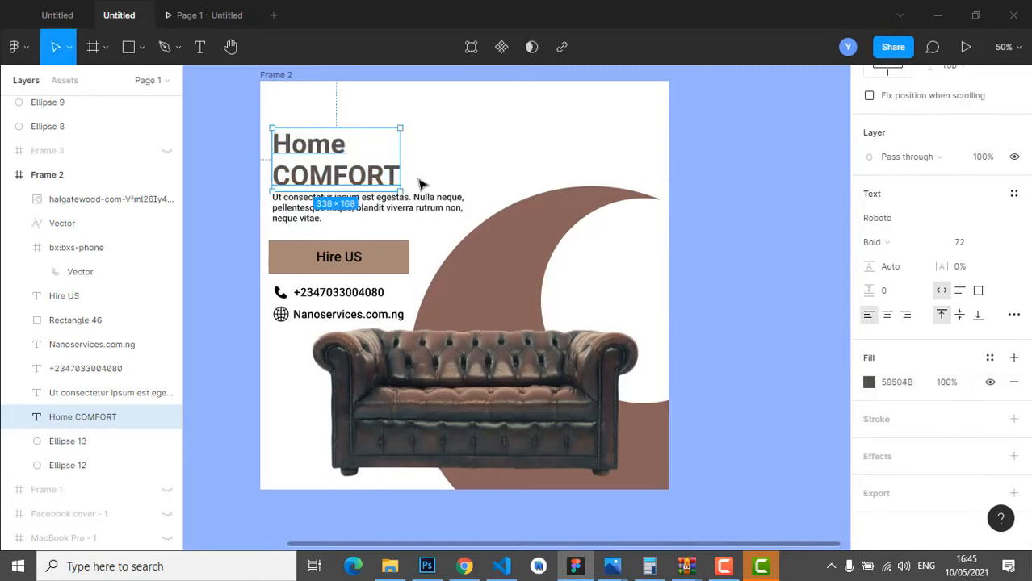
left_click(456, 192)
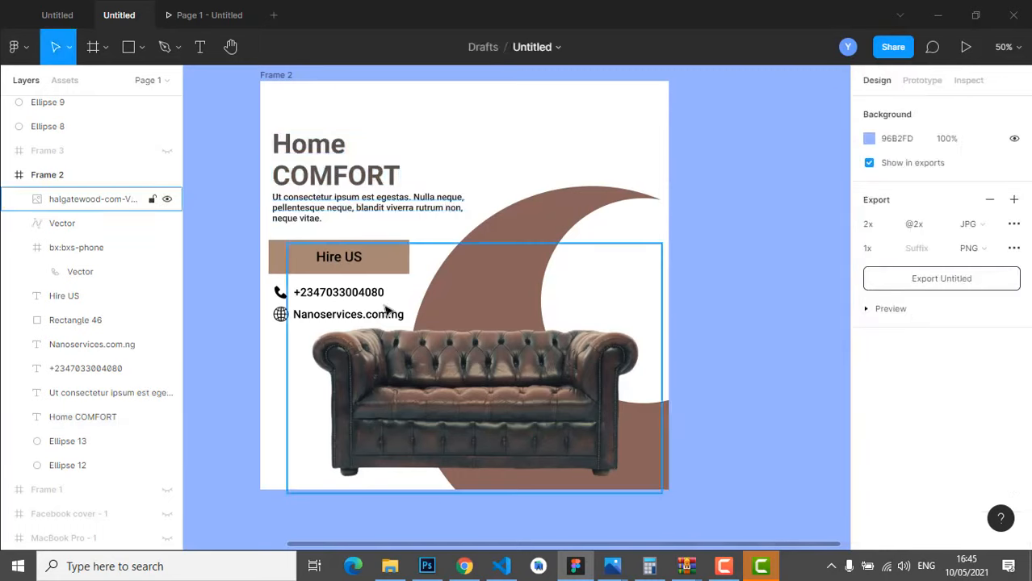
- Recolour the phone and globe icons greyish brown 595048
double_click(357, 299)
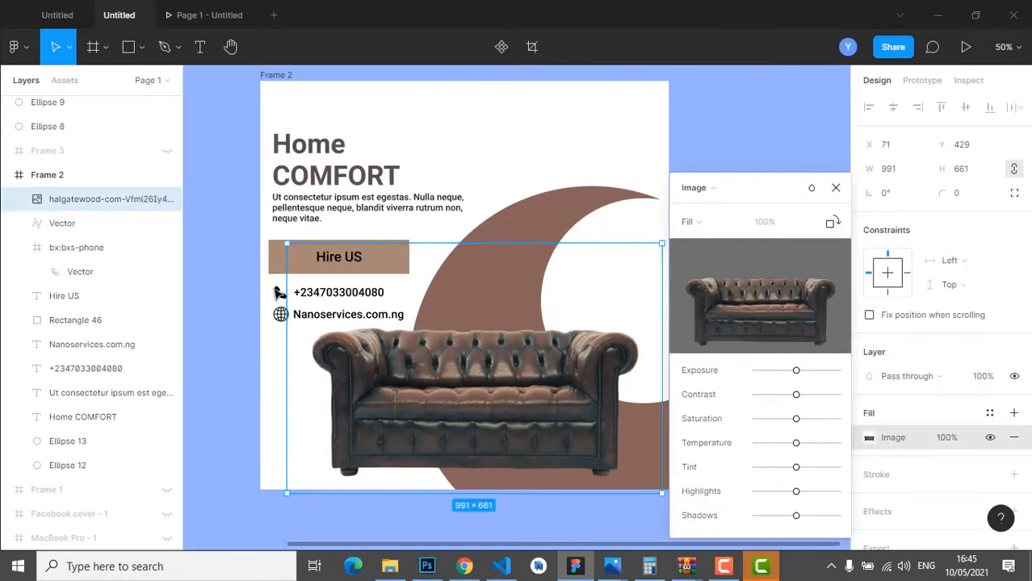
left_click(277, 292)
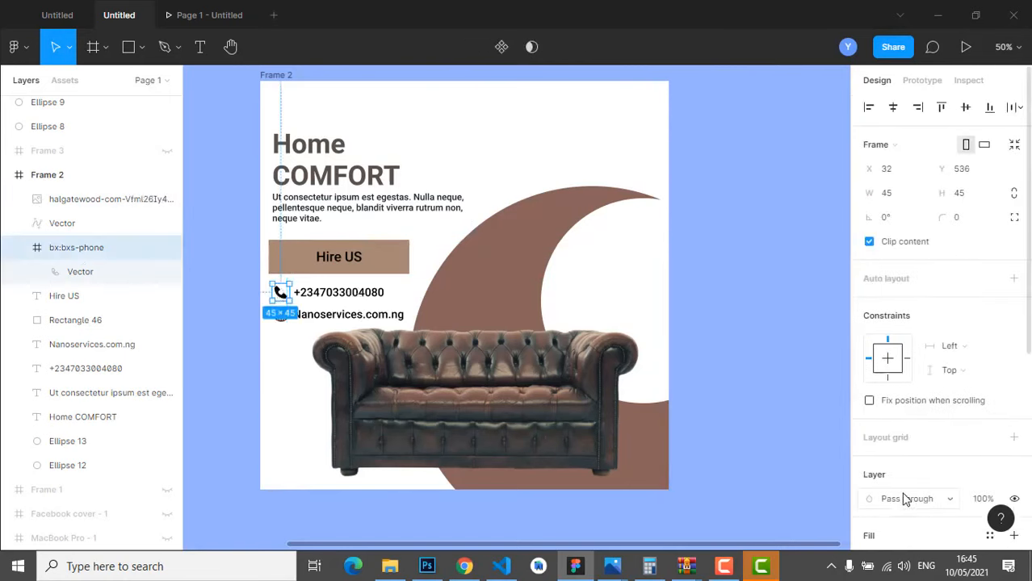
scroll(906, 497, "down", 3)
left_click(869, 433)
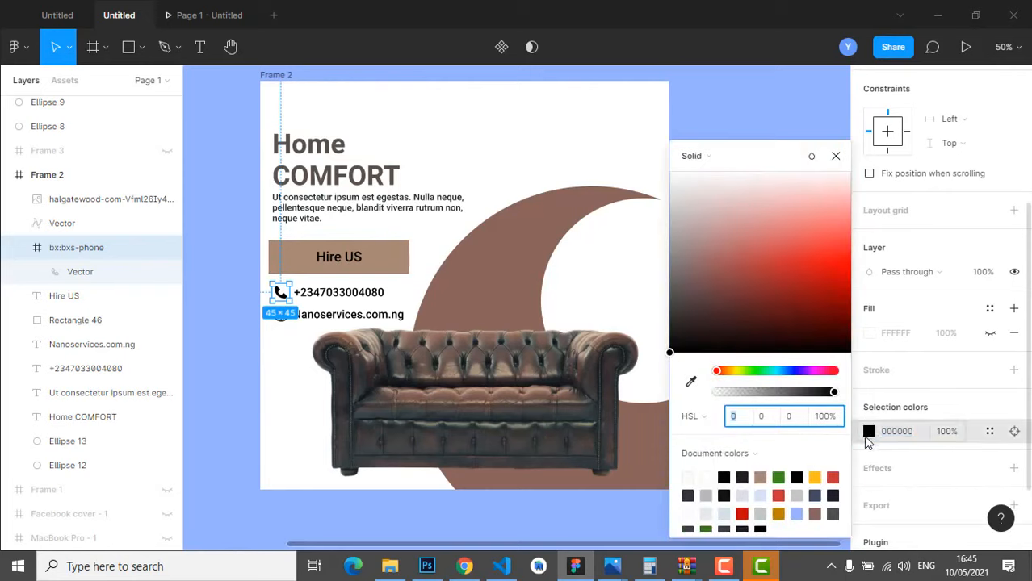
left_click(835, 511)
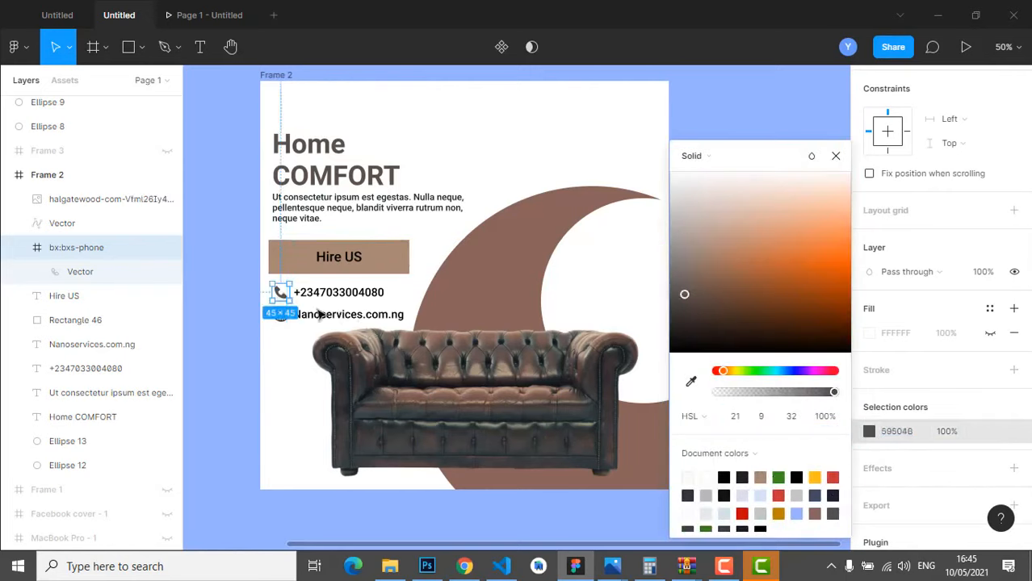
left_click(281, 323)
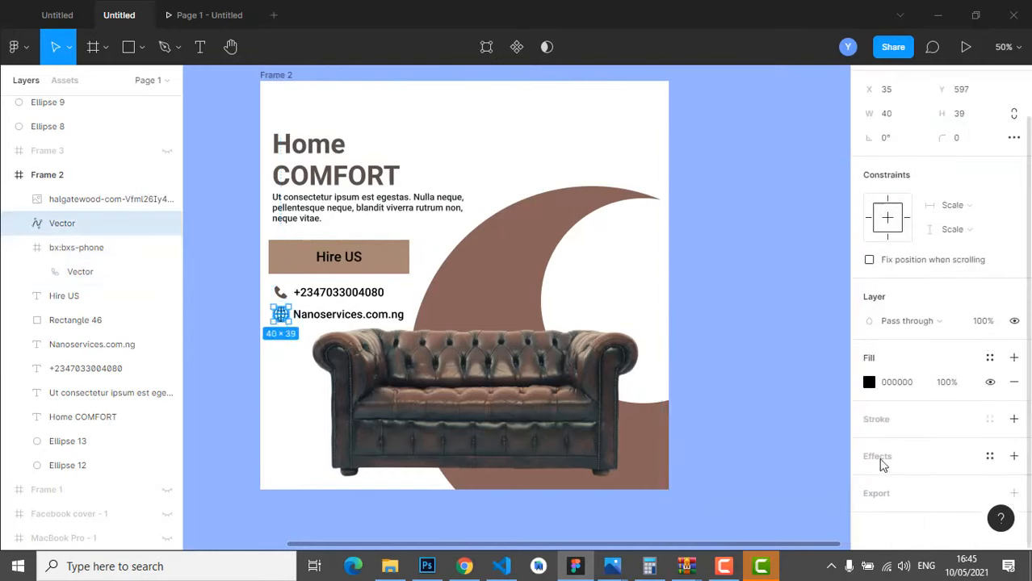
left_click(869, 382)
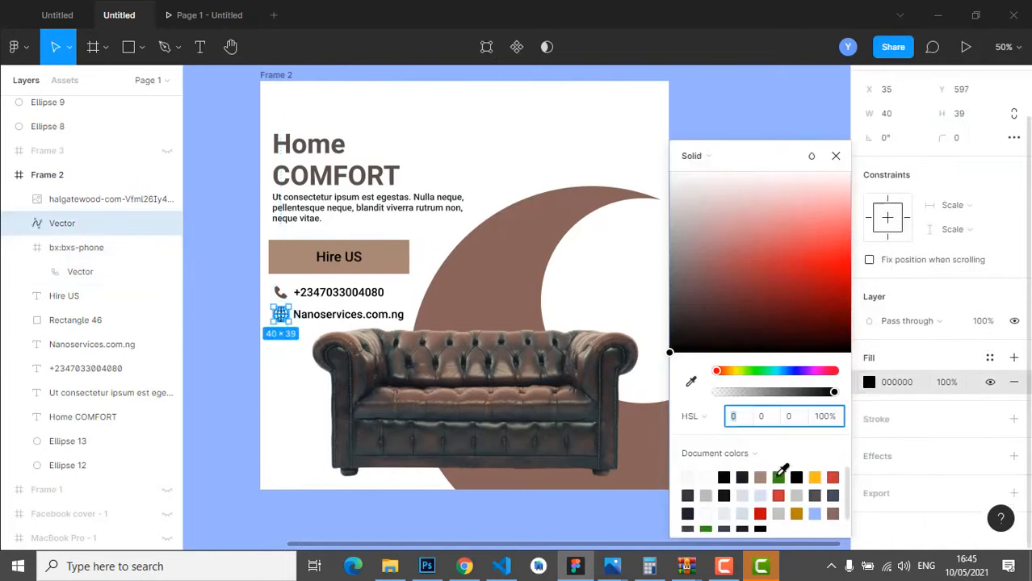
left_click(743, 477)
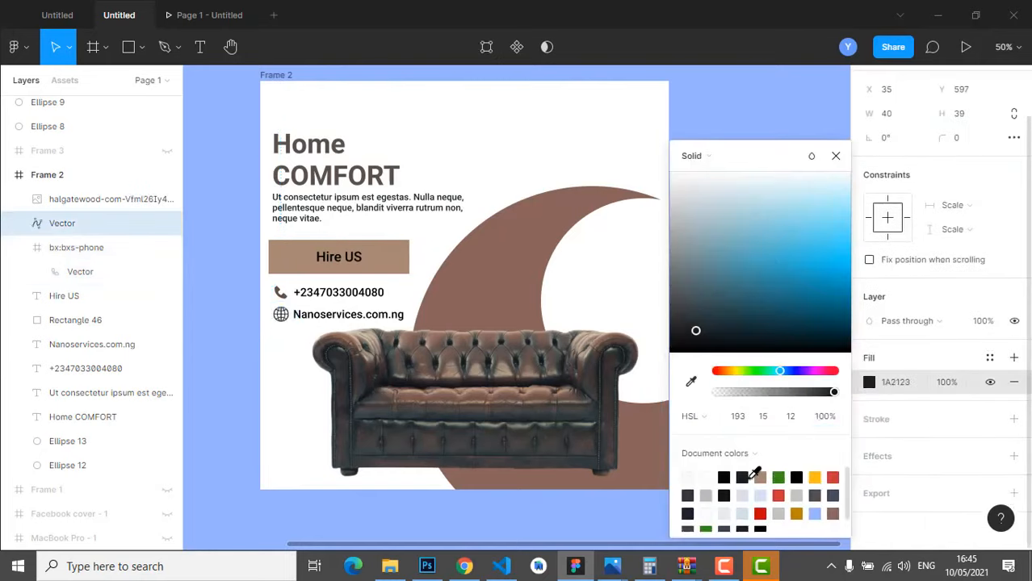
left_click(817, 494)
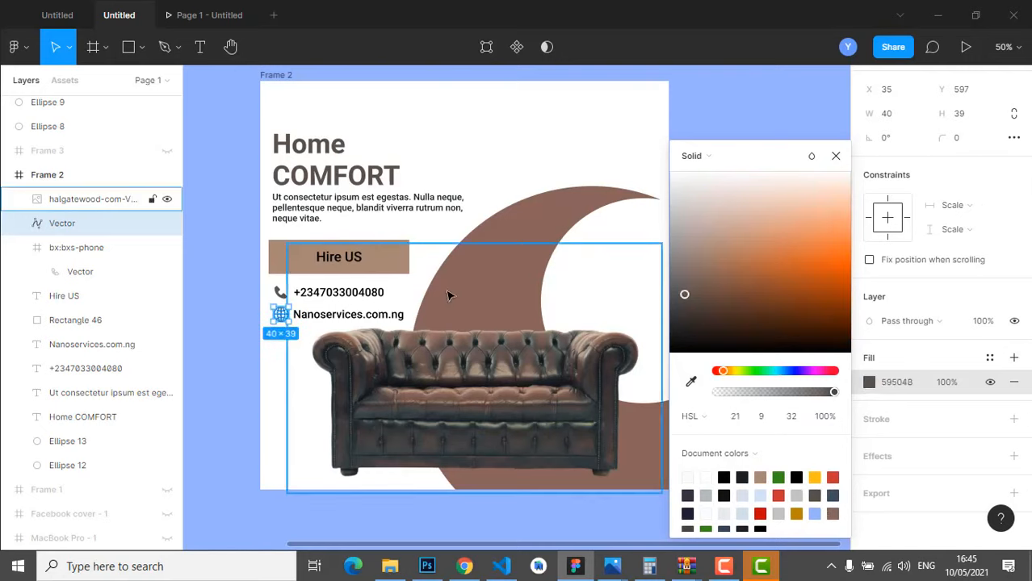
left_click(482, 330)
- Make the Nanoservices.com.ng text dark 1A2123 and move the sofa photo back up to X 54, Y 444
left_click(365, 293)
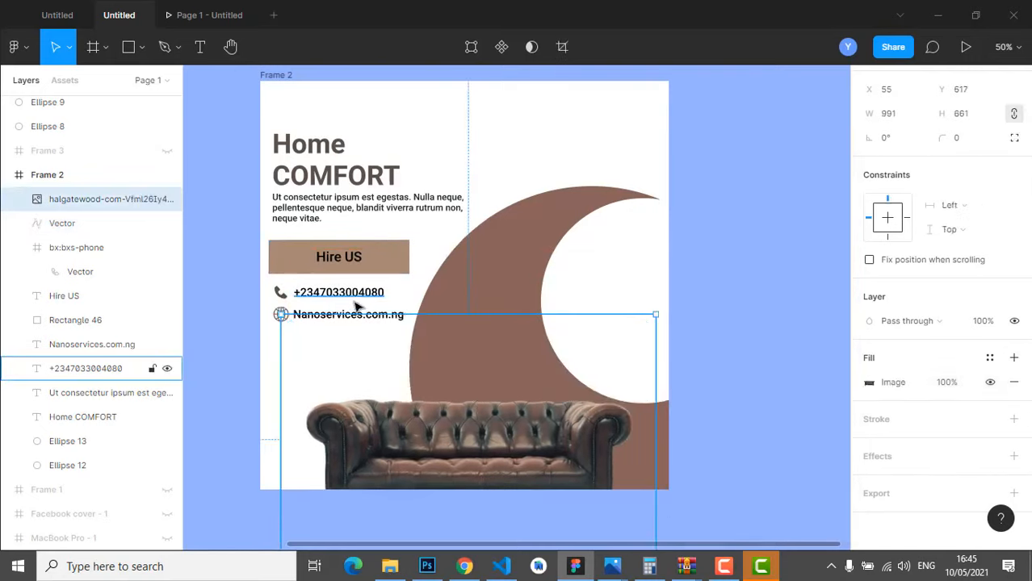
double_click(356, 300)
scroll(874, 495, "down", 3)
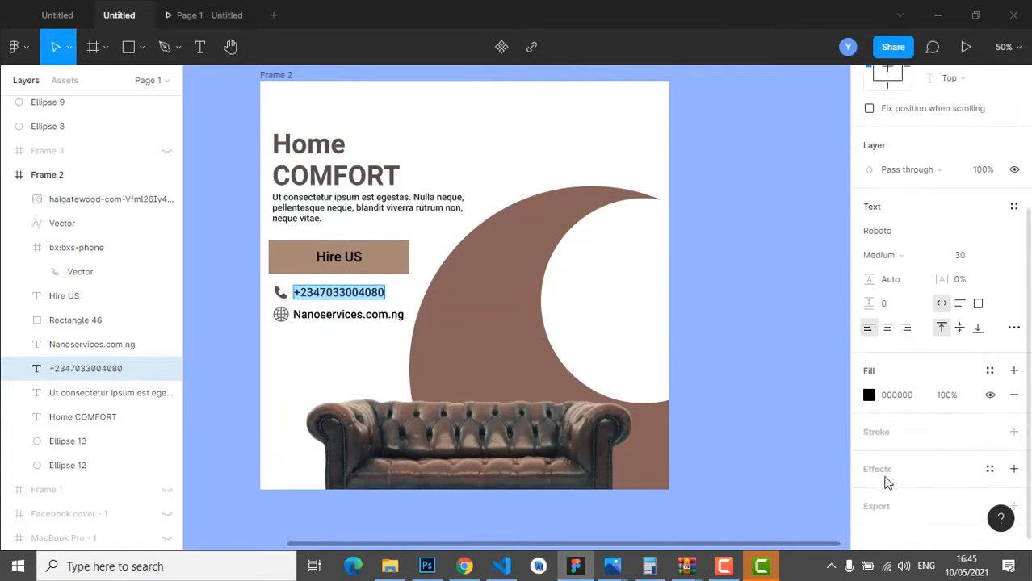
left_click(869, 397)
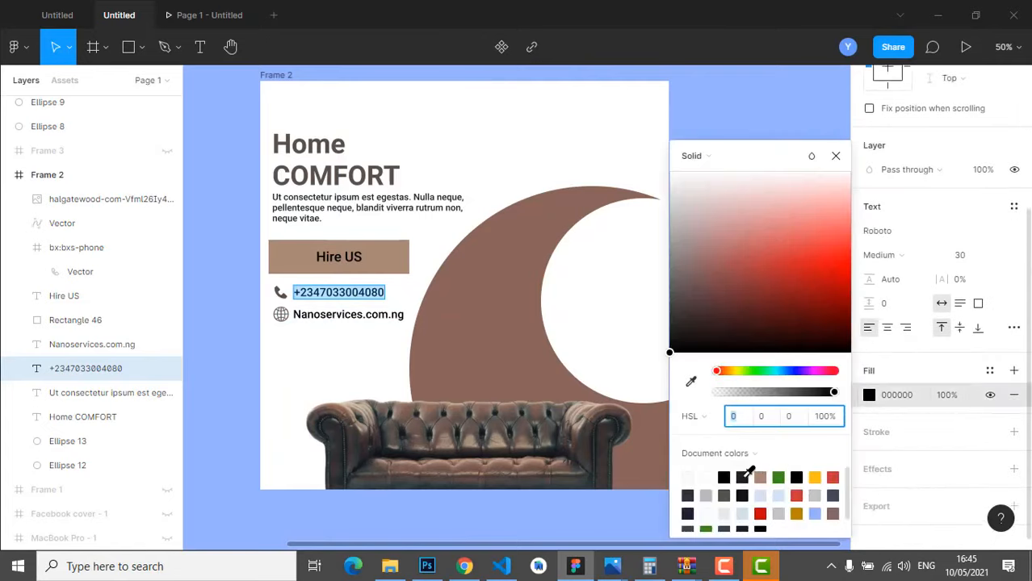
double_click(378, 315)
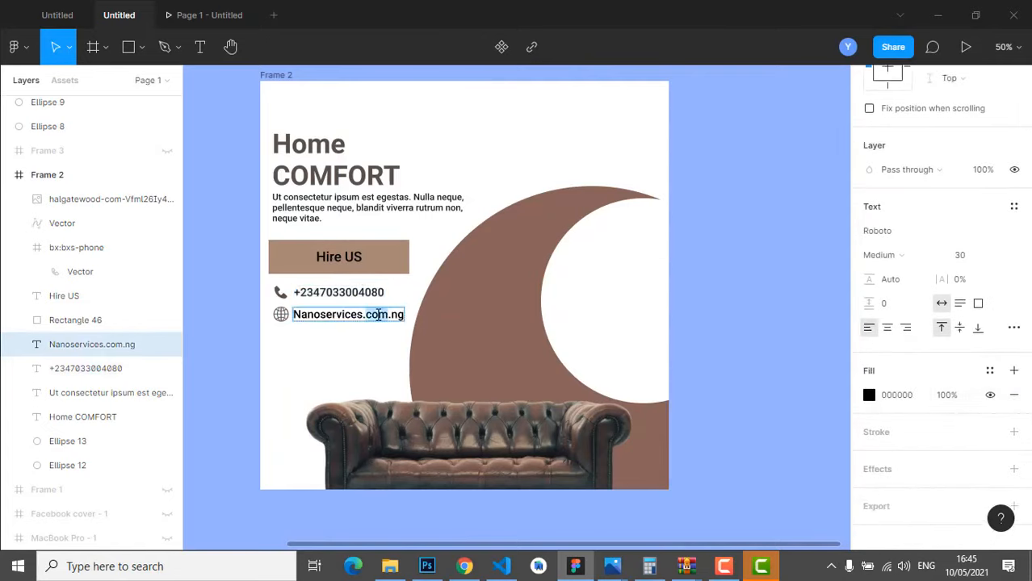
left_click(870, 395)
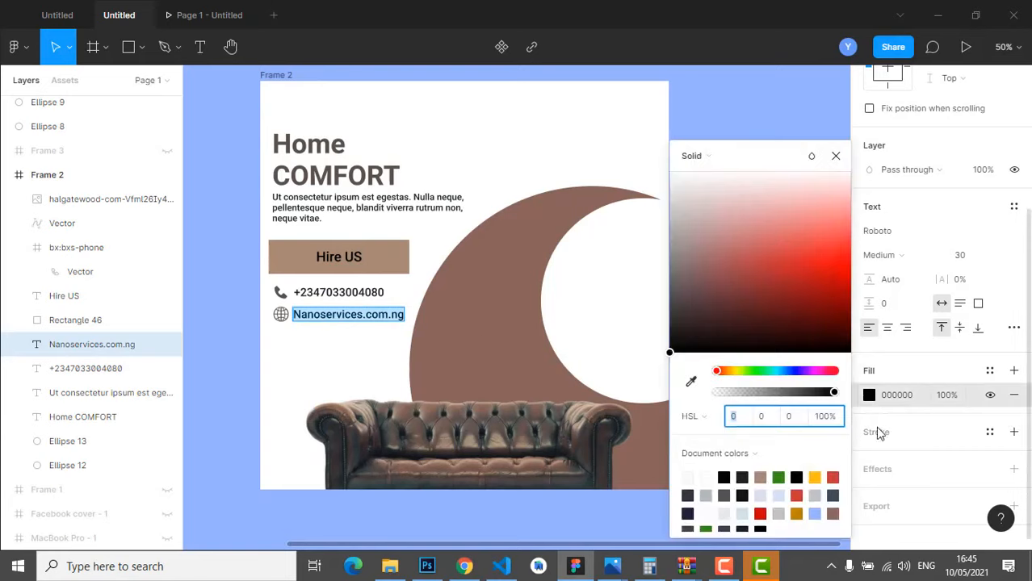
left_click(742, 477)
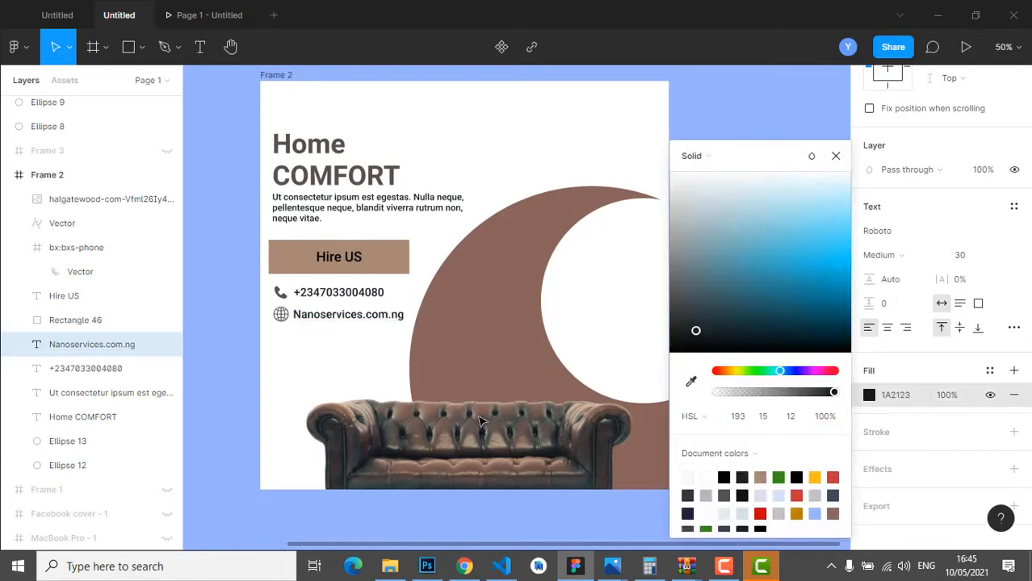
key("Escape")
left_click_drag(487, 428, 486, 361)
- Raise the Home COMFORT headline about 19 px and move the paragraph up closer to it
left_click(800, 123)
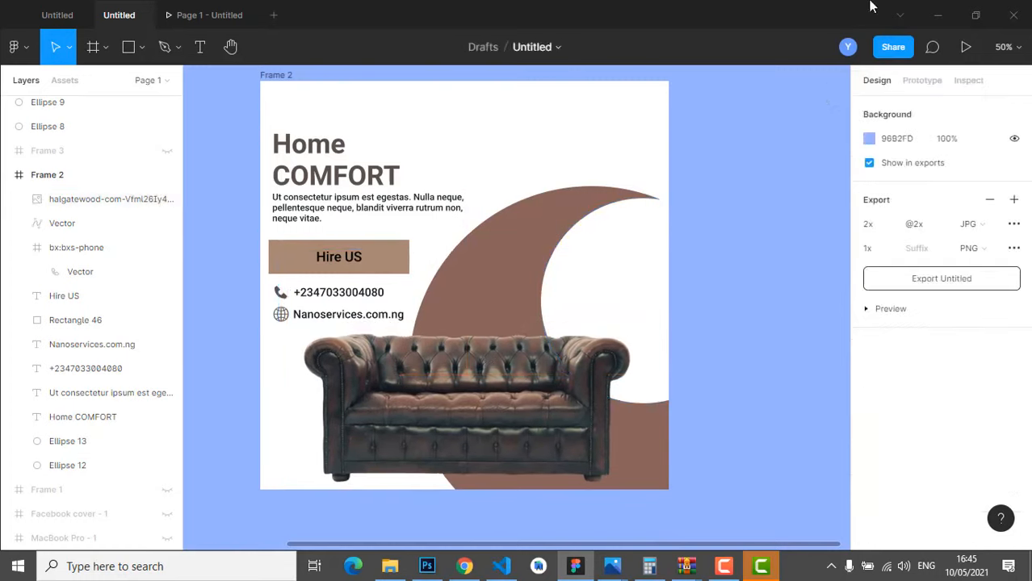
left_click_drag(484, 416, 487, 410)
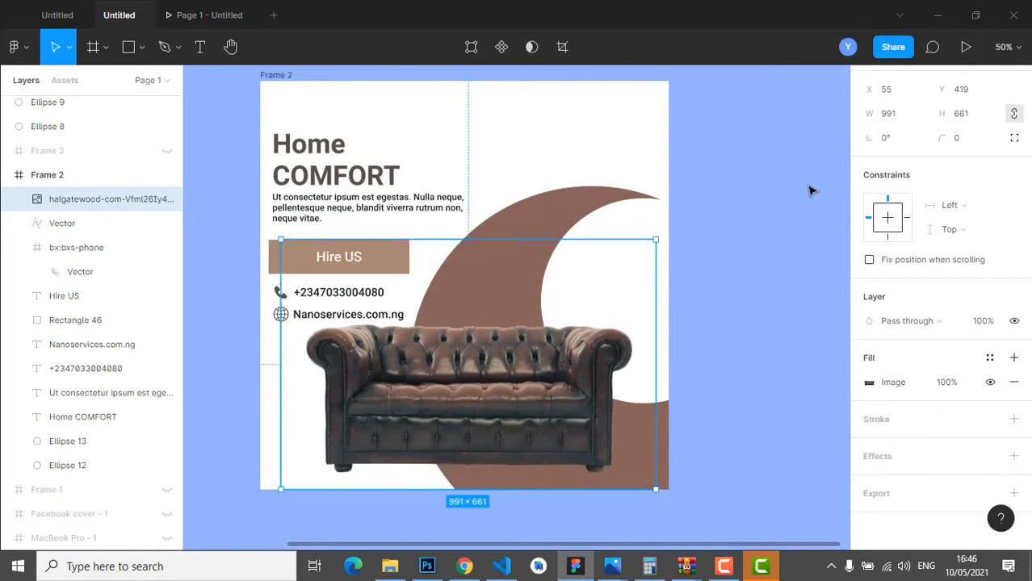
left_click(803, 161)
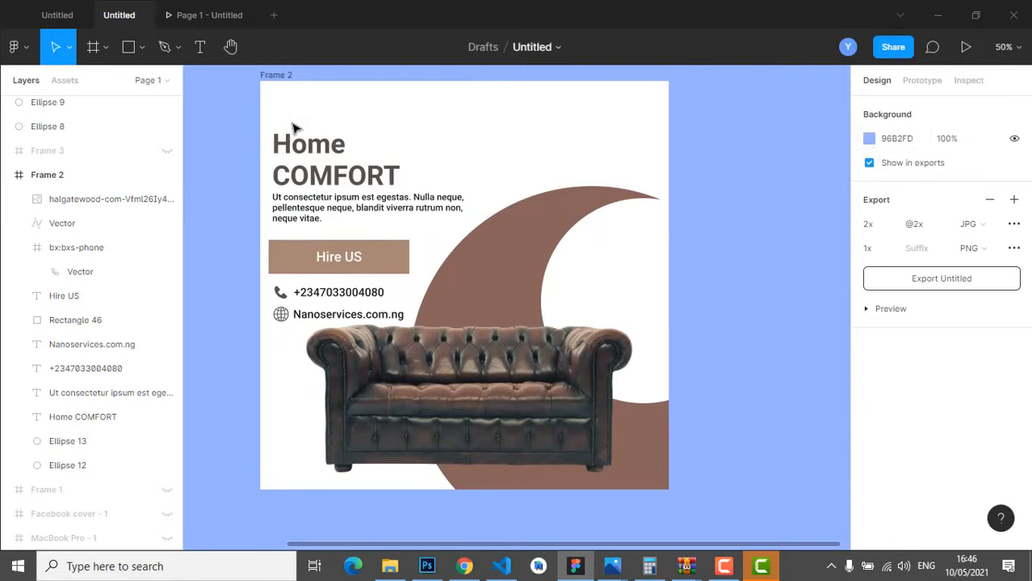
left_click_drag(307, 146, 306, 133)
left_click_drag(341, 207, 340, 197)
- Raise the Hire US button about 15 px and reposition the sofa to X 35, Y 443
left_click(335, 258)
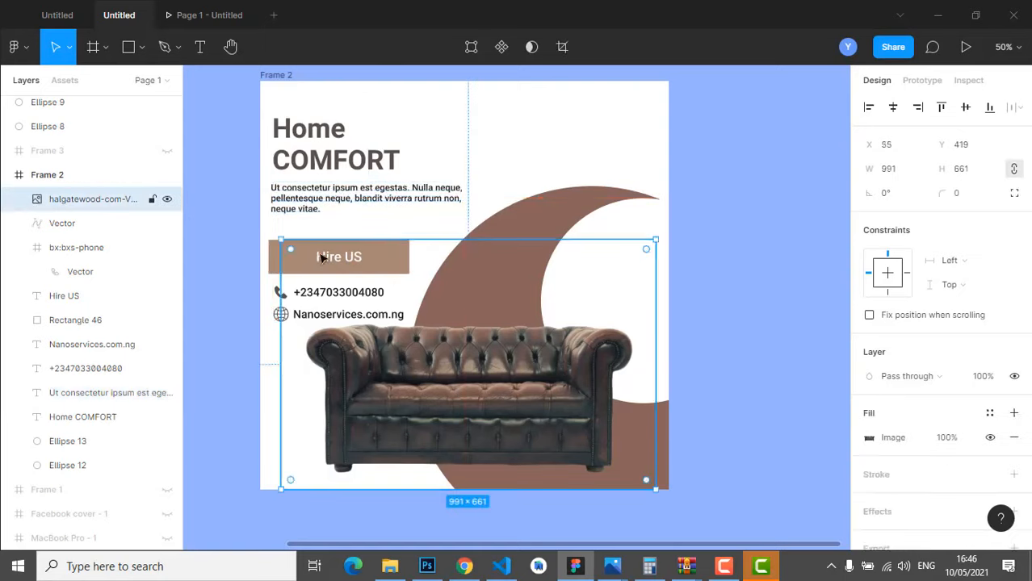
left_click(258, 240)
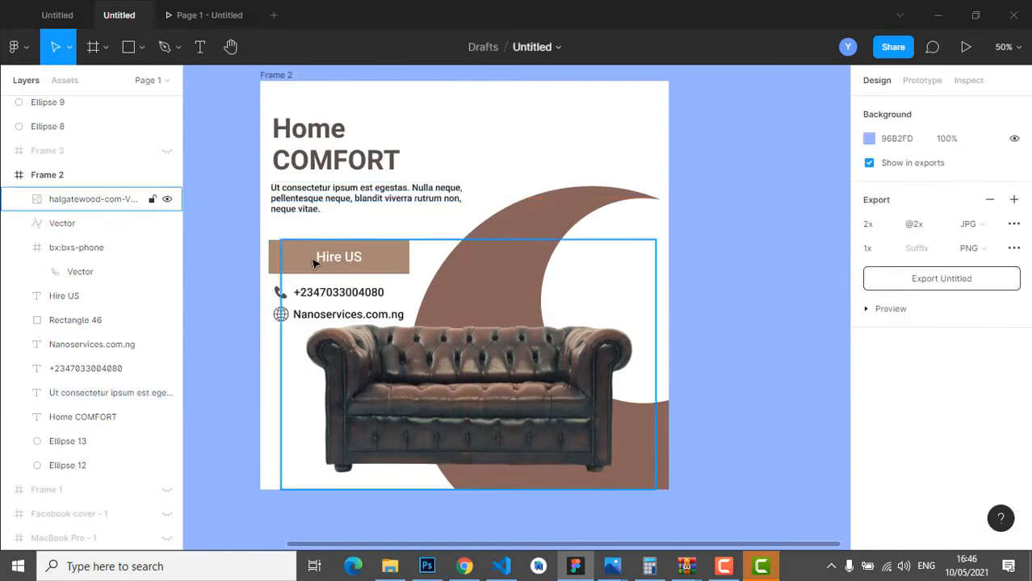
left_click_drag(313, 264, 313, 298)
left_click(337, 260)
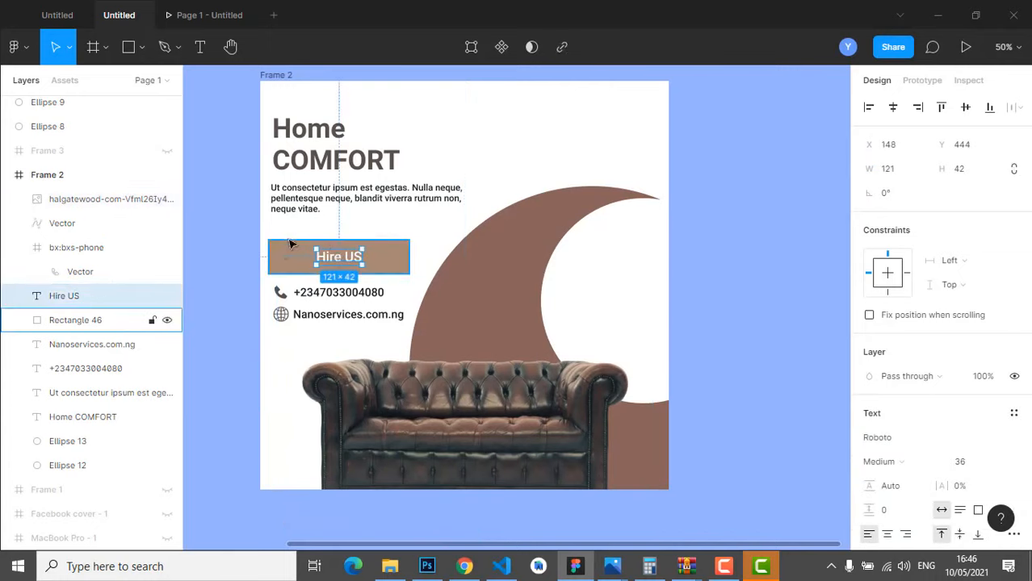
left_click(291, 246, "shift")
left_click_drag(297, 258, 300, 247)
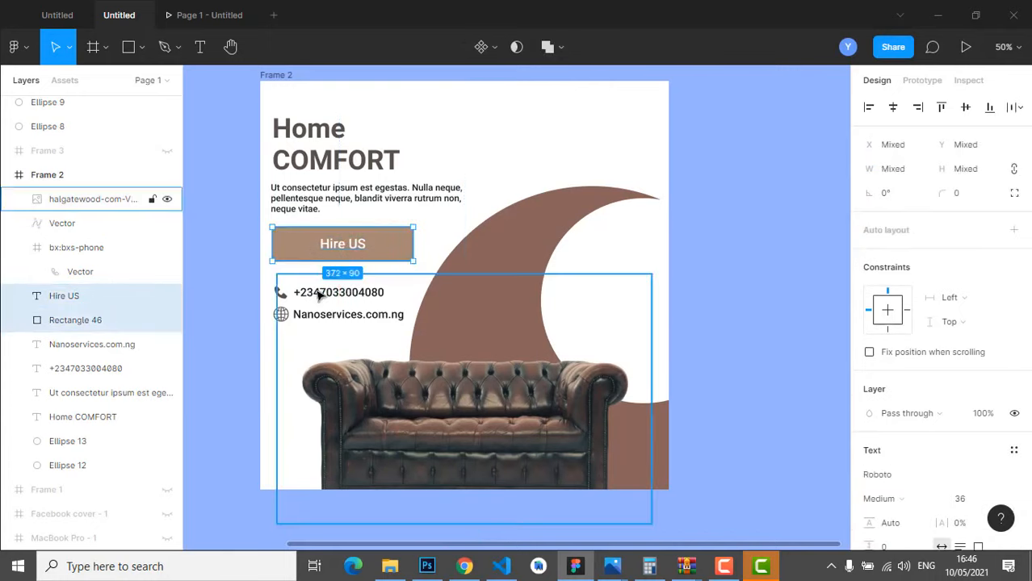
left_click_drag(511, 402, 495, 388)
left_click(818, 156)
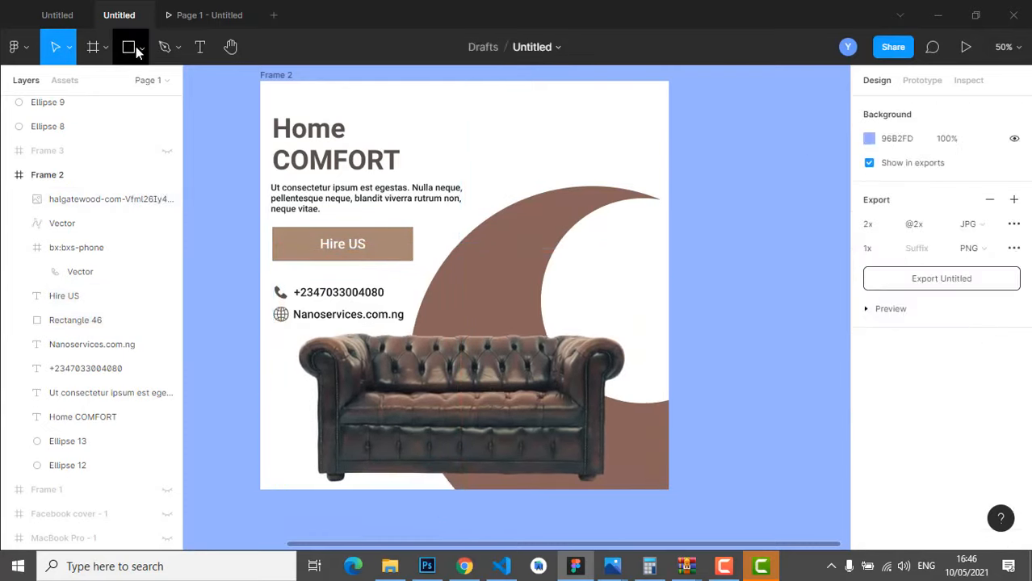
- Draw a circle at the frame's top right filled with the sofa's dark brown 514946
left_click(142, 47)
left_click(144, 138)
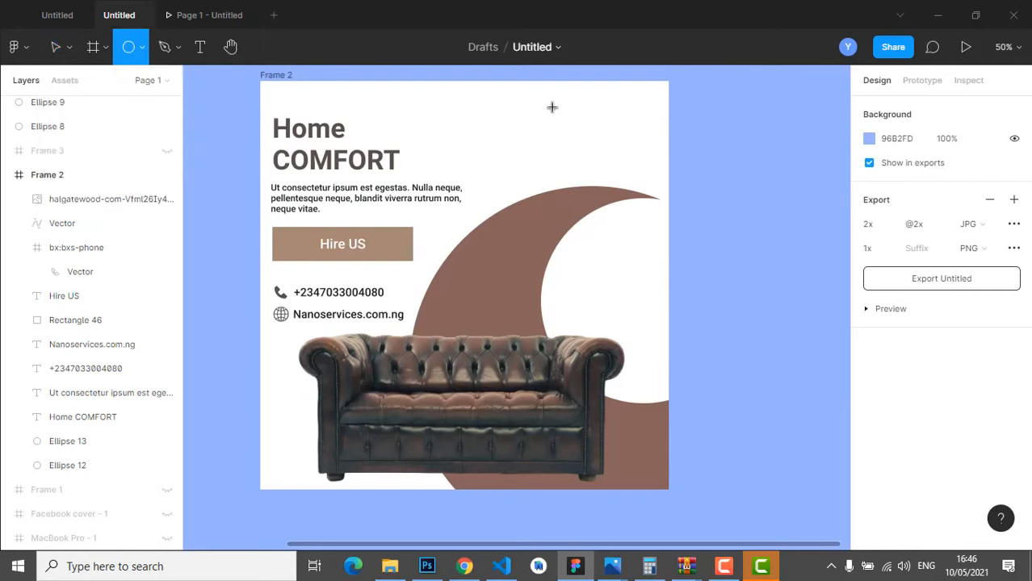
mouse_move(547, 98)
left_mouse_down()
mouse_move(640, 176)
mouse_move(608, 159)
mouse_move(618, 158)
left_mouse_up()
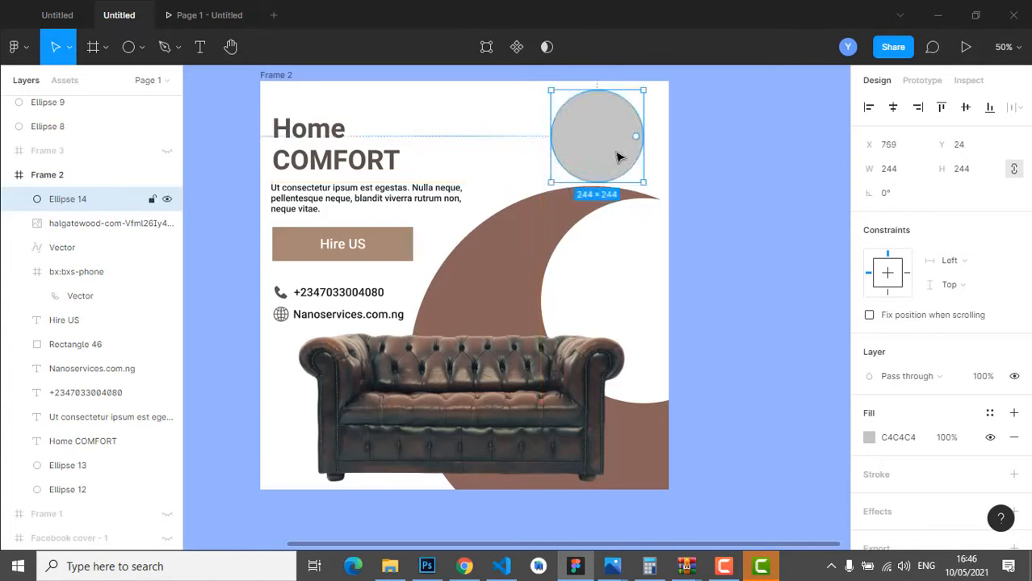
scroll(937, 372, "down", 1)
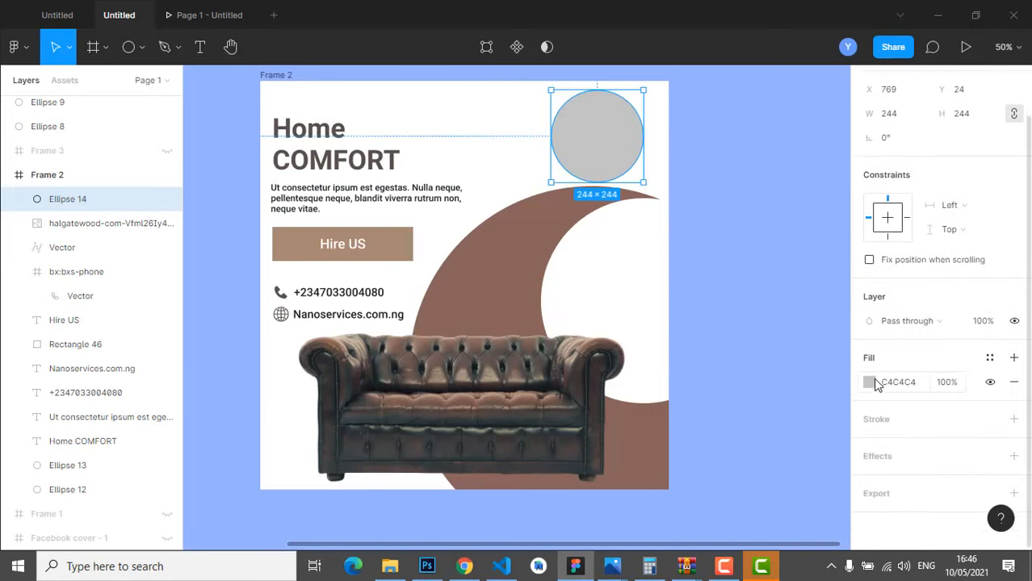
left_click(870, 382)
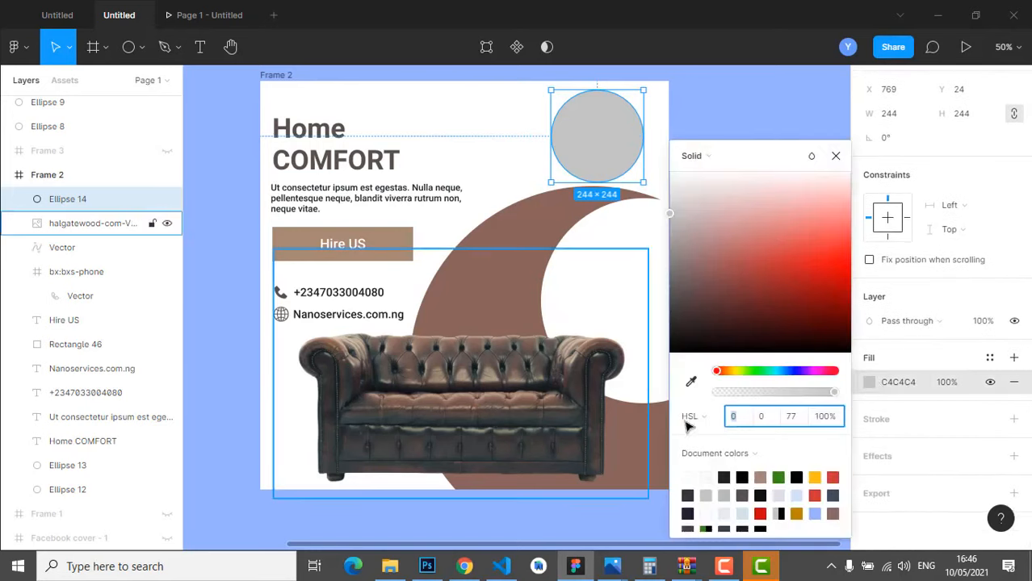
left_click(691, 381)
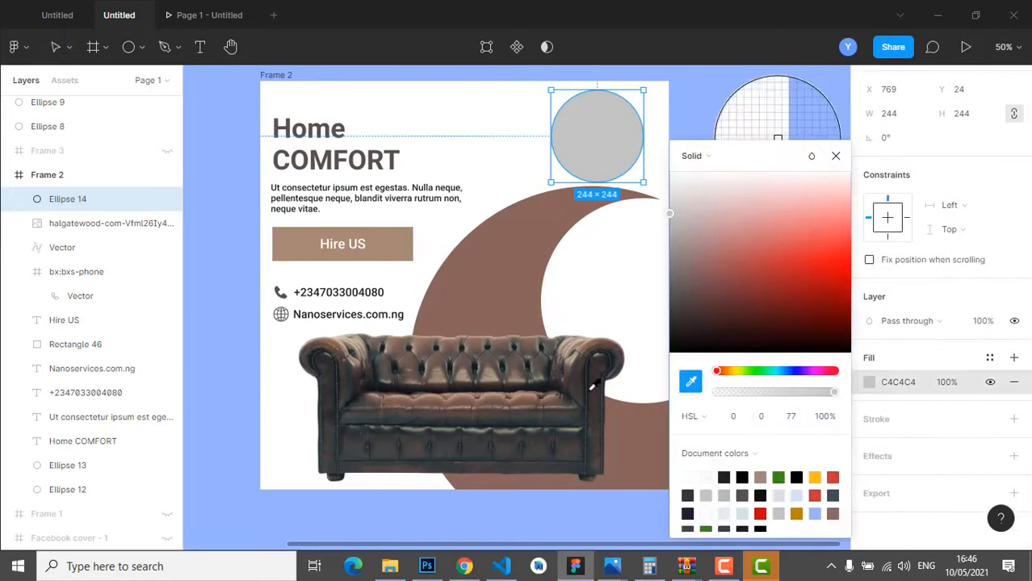
left_click(507, 347)
left_click(836, 156)
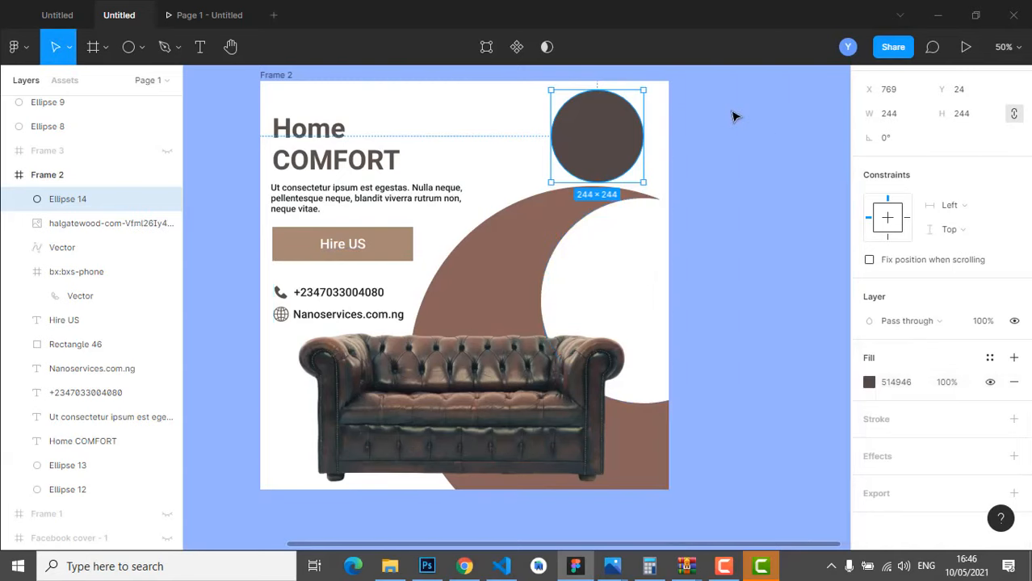
left_click(734, 116)
- Shrink the brown circle to 231×231 and nudge it into place
left_click(612, 153)
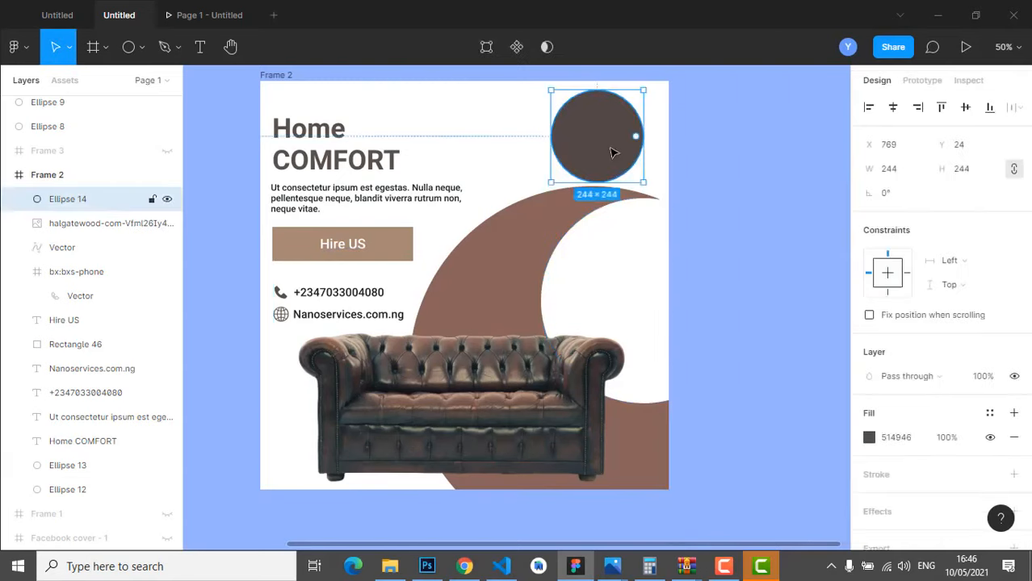
mouse_move(613, 156)
left_mouse_down()
mouse_move(635, 295)
mouse_move(611, 148)
left_mouse_up()
left_click(807, 171)
left_click(634, 274)
left_click_drag(552, 91, 557, 96)
left_click_drag(614, 141, 605, 134)
left_click(775, 127)
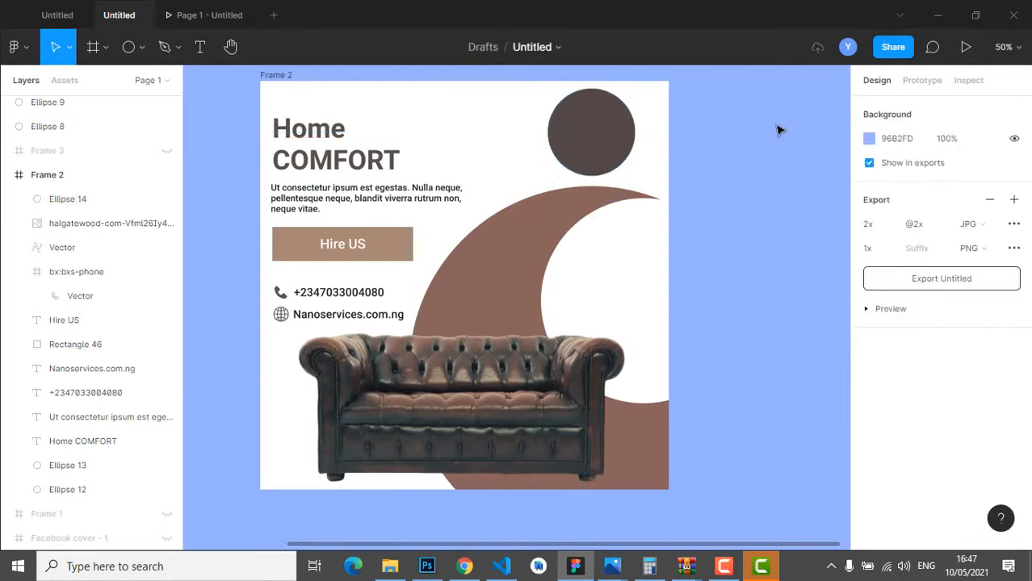
left_click(206, 47)
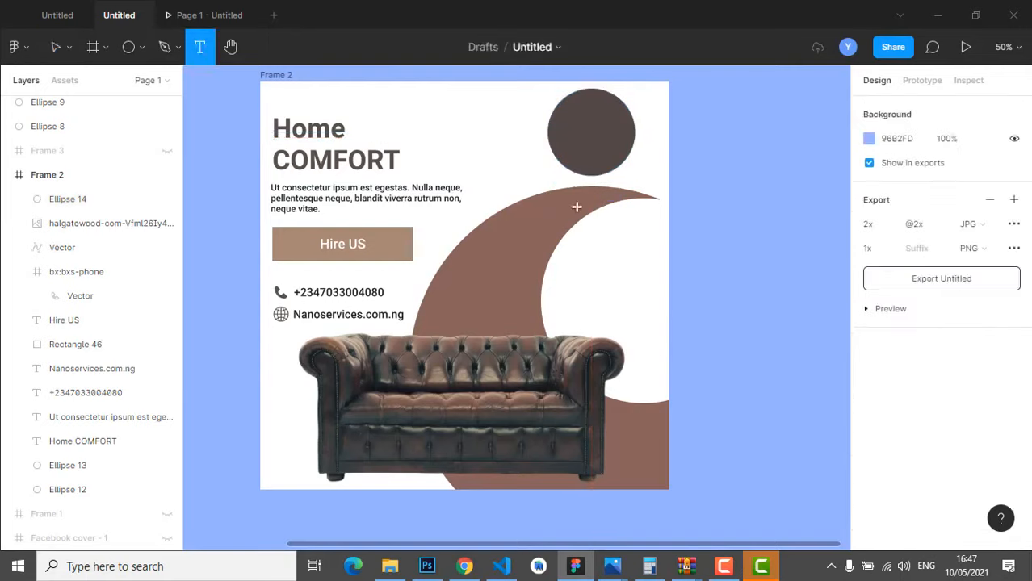
- Create a two-line '50% OFF' label, centre-aligned, in near-white F9F9F9
left_click(484, 123)
type("5")
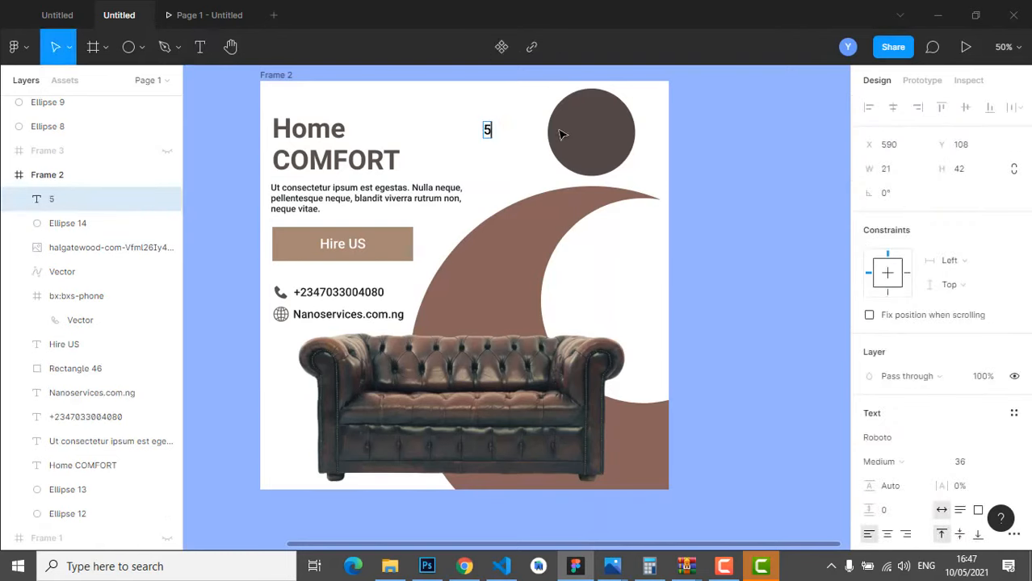
type("0%")
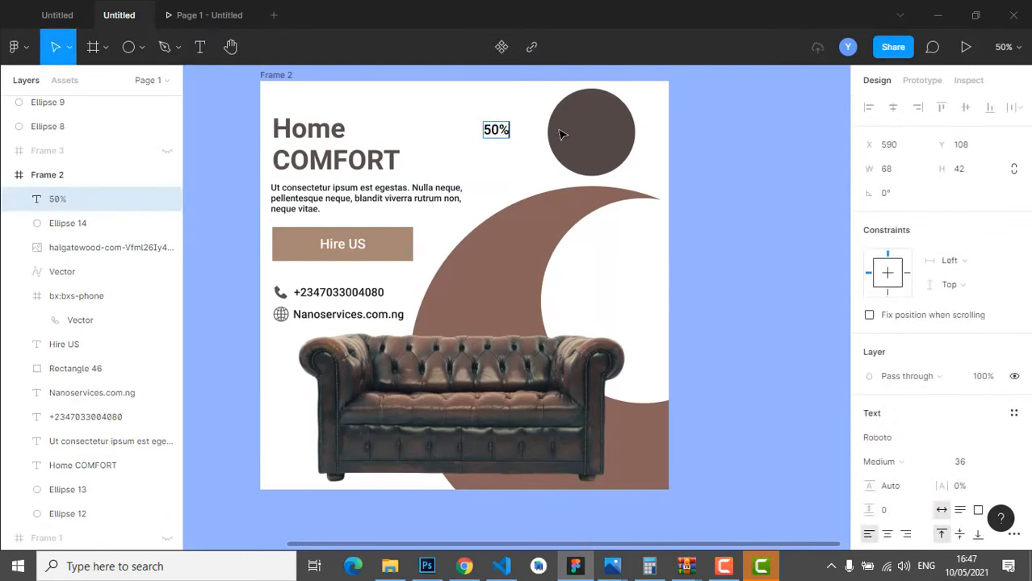
key("Return")
type("OFF")
key("ctrl+a")
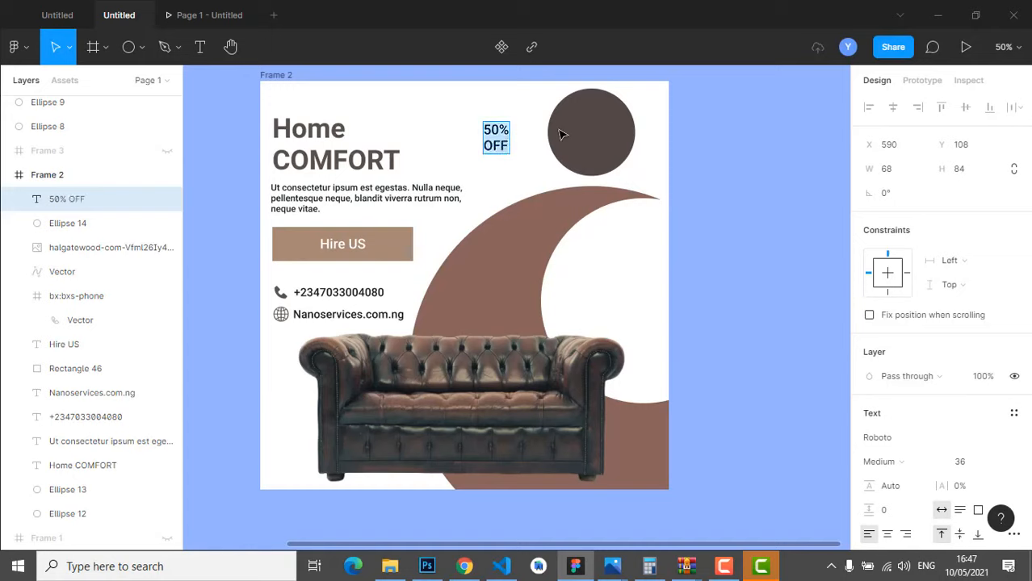
left_click(887, 536)
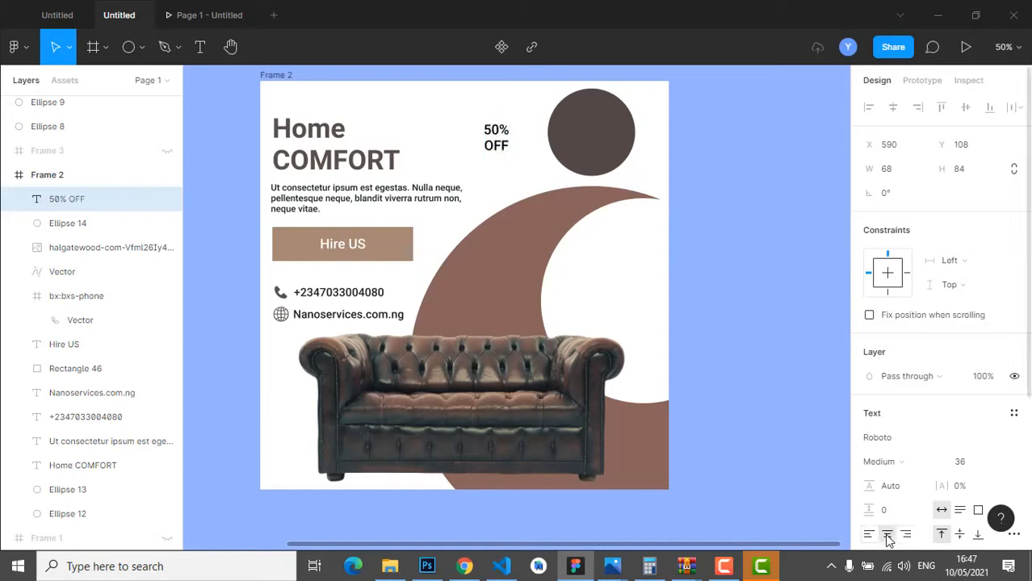
scroll(887, 533, "down", 3)
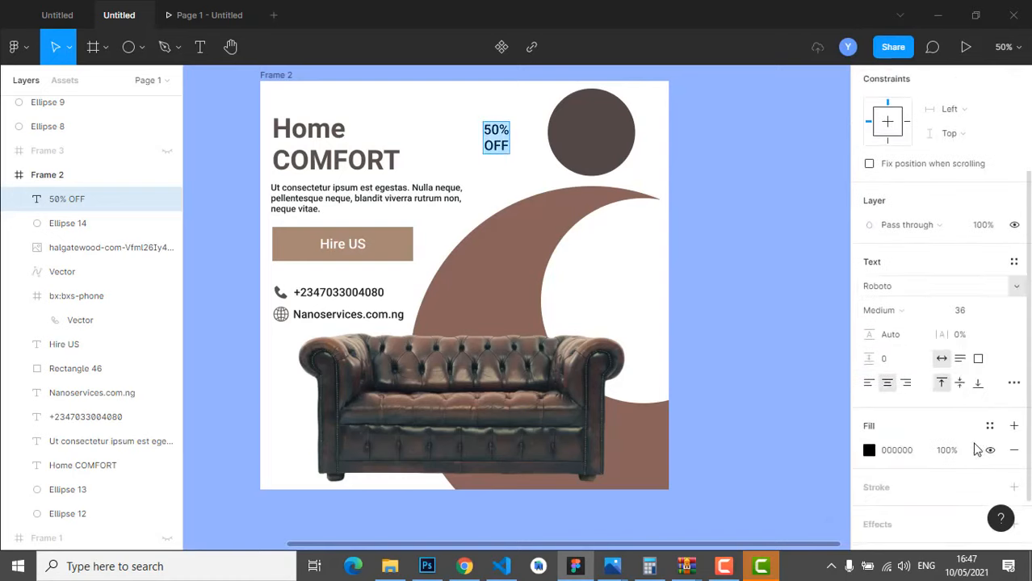
left_click(870, 451)
left_click(707, 477)
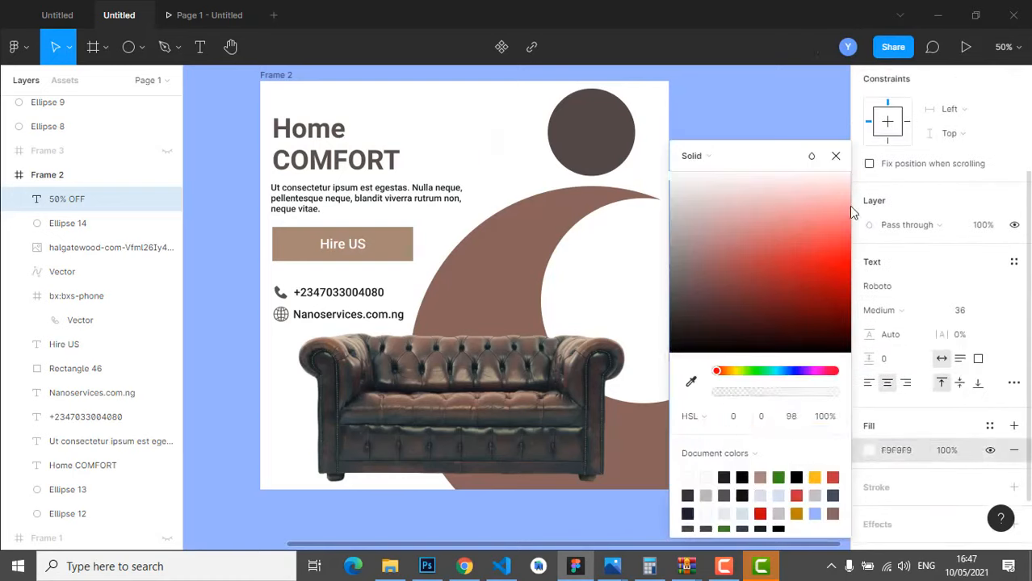
left_click(837, 156)
- Move the label onto the dark circle and set its font size to 48
left_click(496, 141)
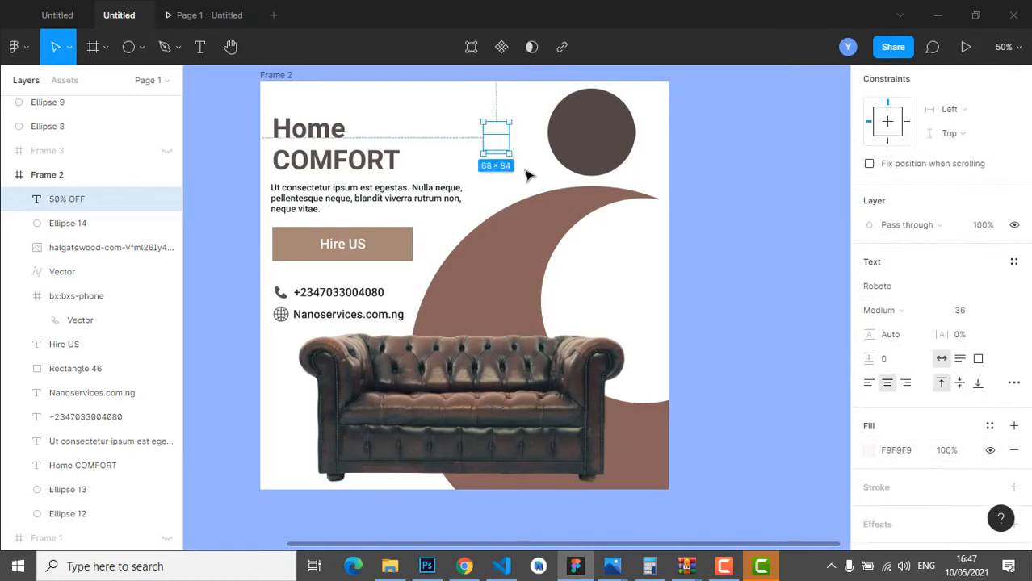
left_click_drag(502, 148, 600, 142)
double_click(600, 139)
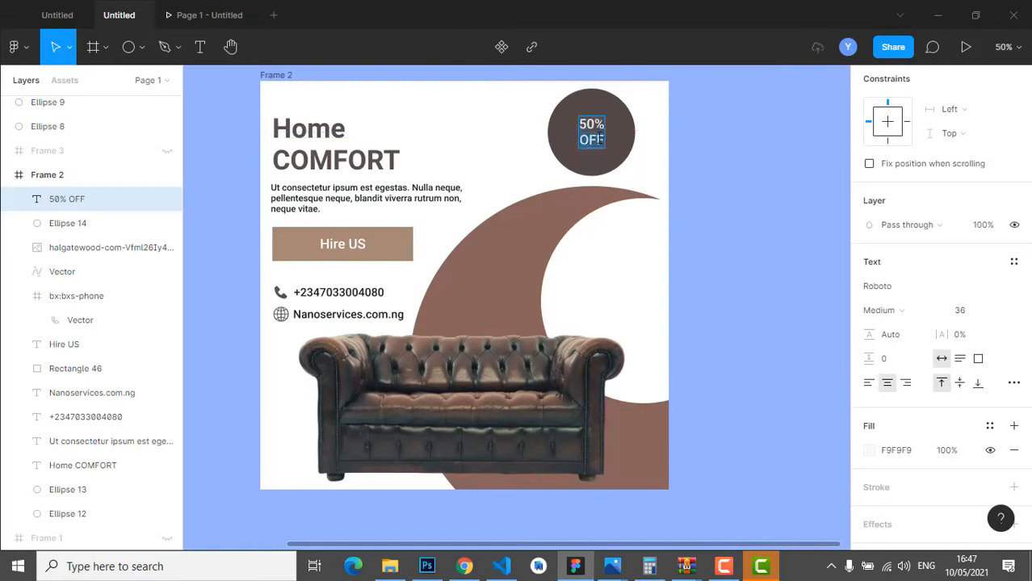
scroll(969, 334, "down", 2)
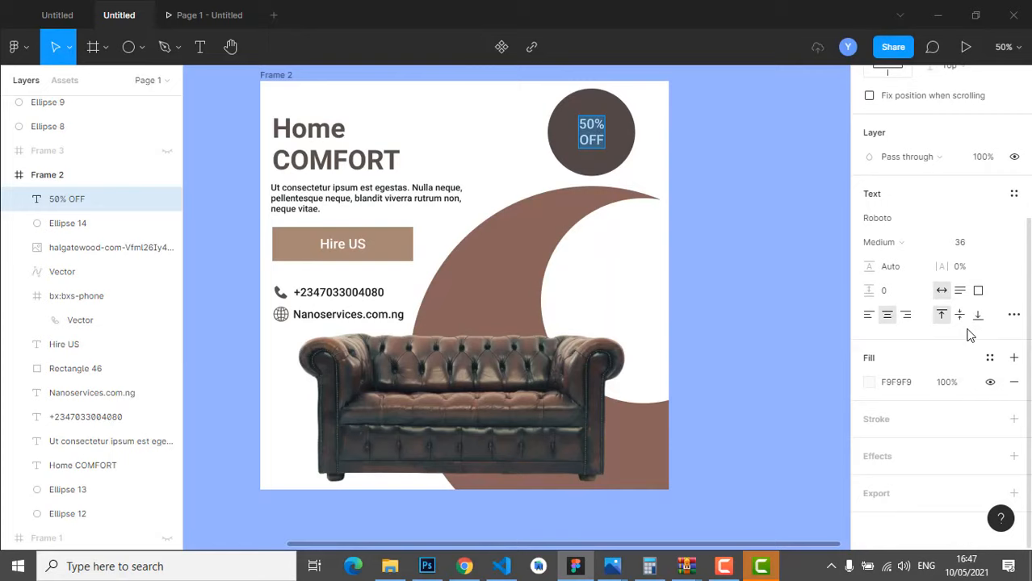
left_click(1000, 243)
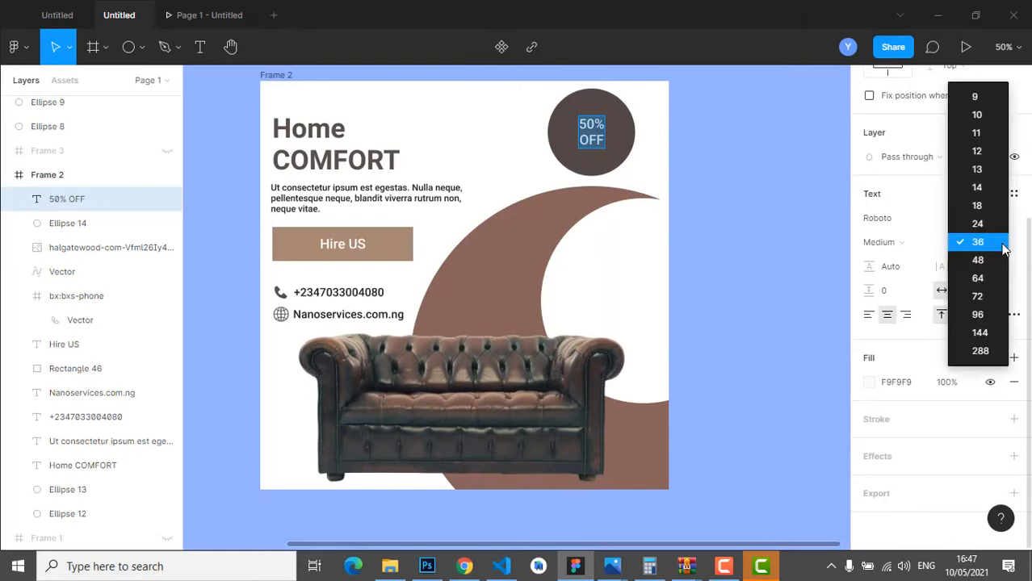
left_click(979, 260)
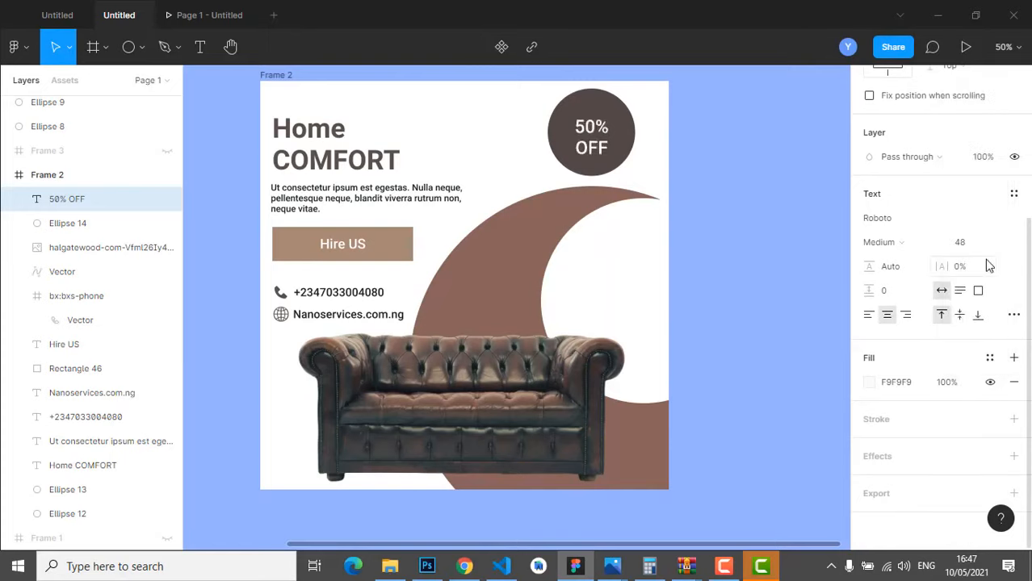
double_click(598, 138)
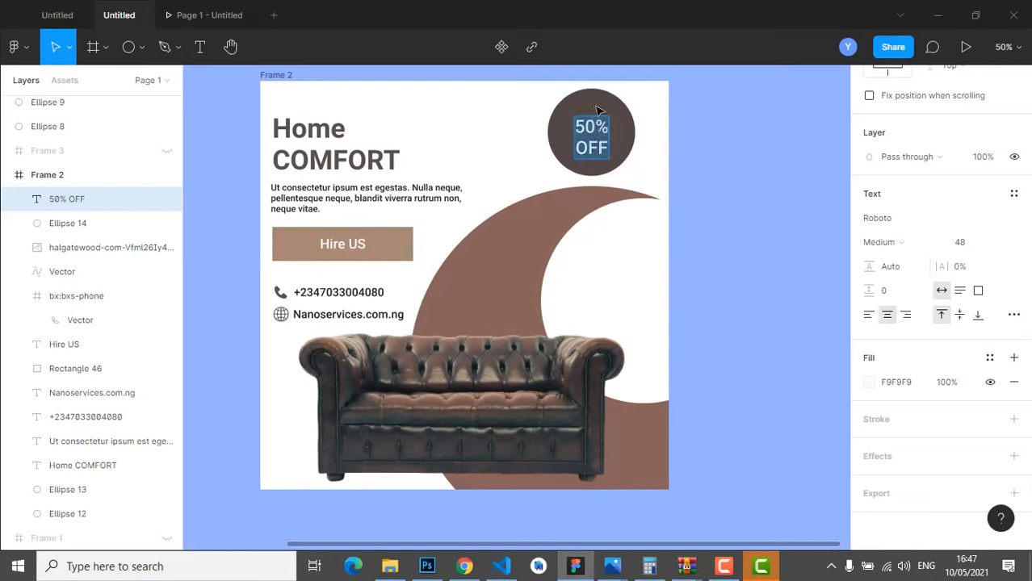
key("Escape")
left_click(601, 109, "shift")
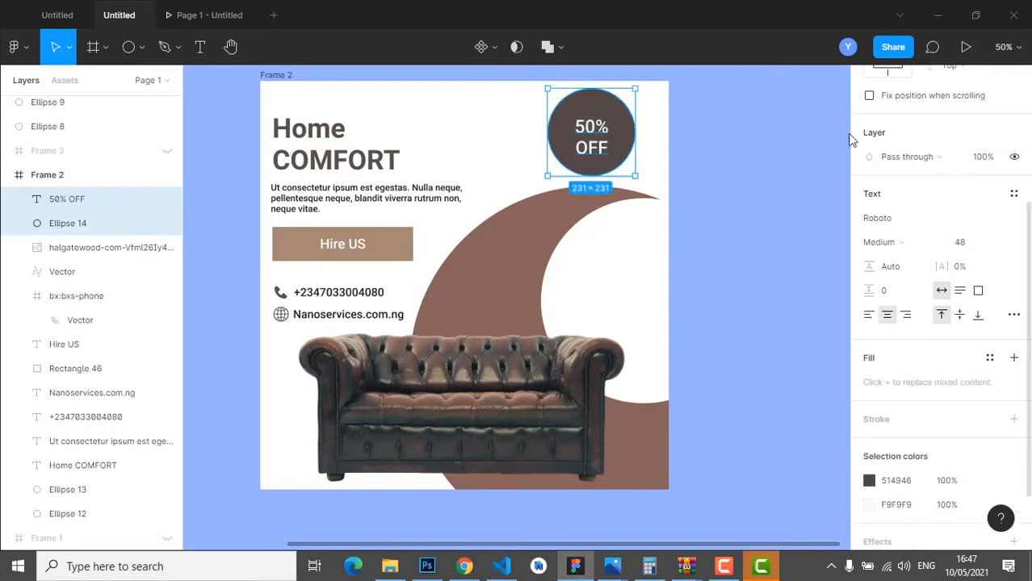
- Vertically centre the '50% OFF' text within the Ellipse 14 circle badge
scroll(970, 188, "up", 3)
scroll(970, 188, "up", 2)
left_click(965, 107)
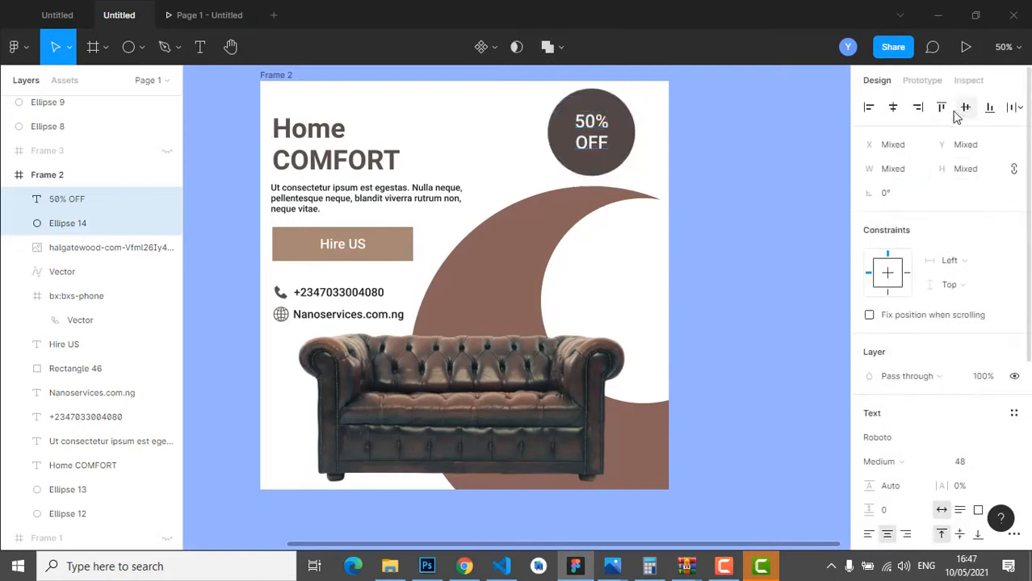
left_click(771, 130)
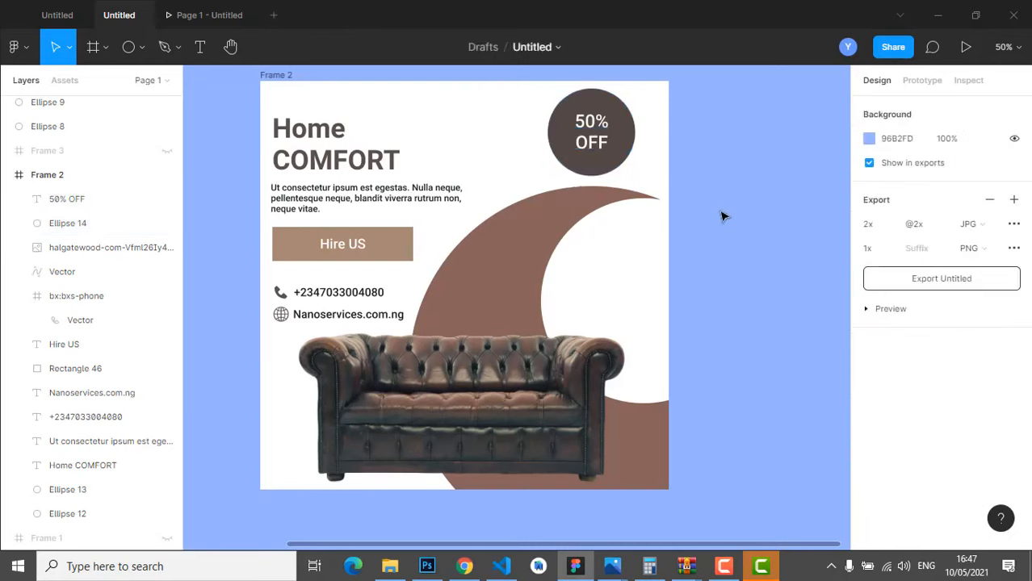
- Nudge the sofa photo slightly right and up to X 71, Y 431
scroll(680, 291, "down", 1)
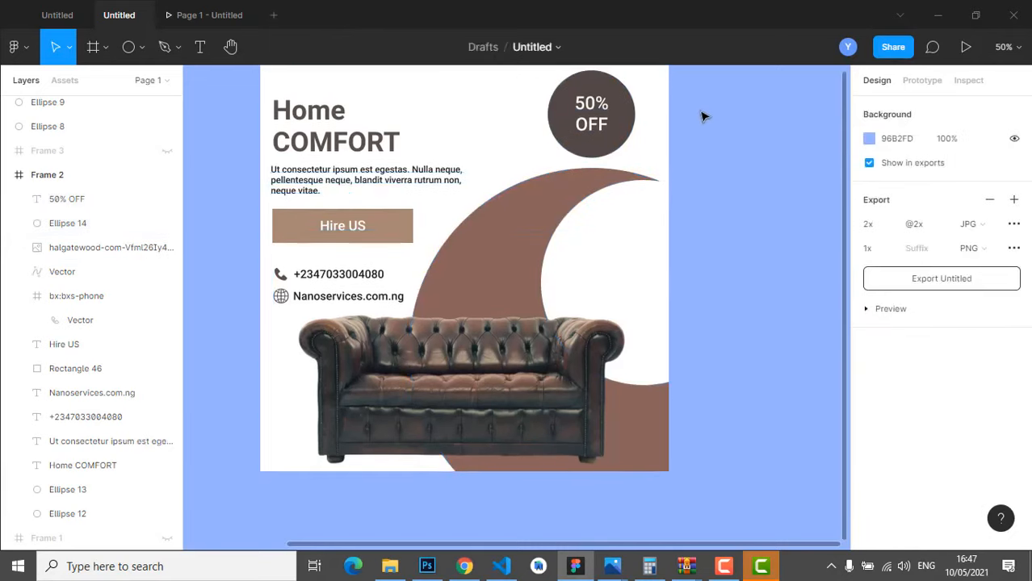
scroll(744, 211, "up", 1)
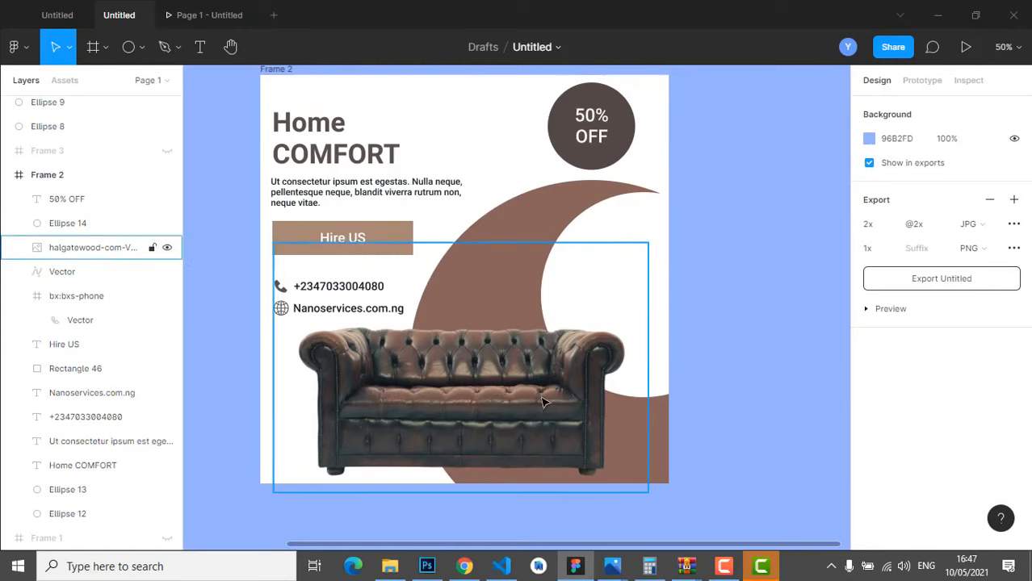
left_click_drag(543, 402, 555, 399)
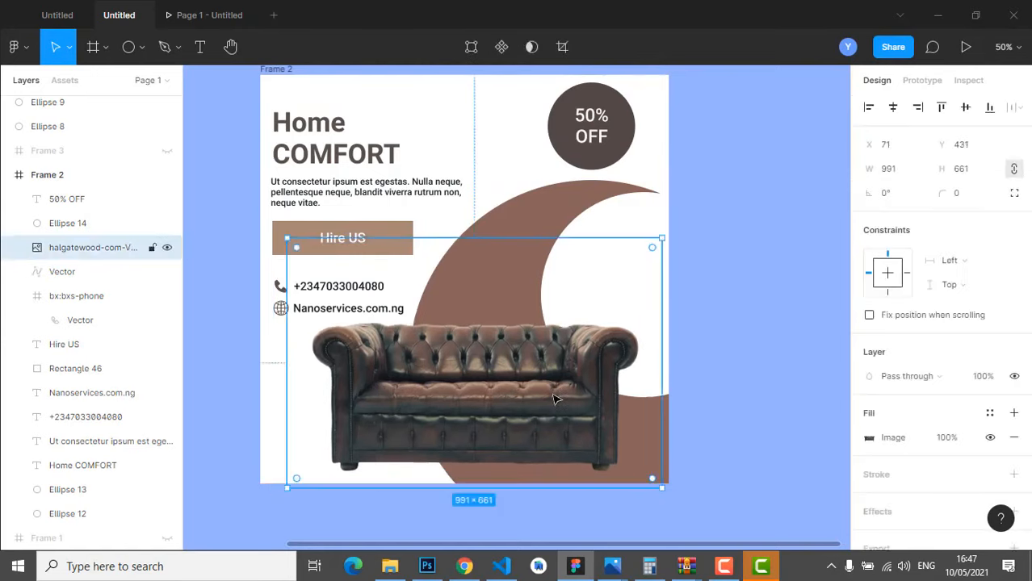
left_click(736, 231)
scroll(688, 327, "up", 2)
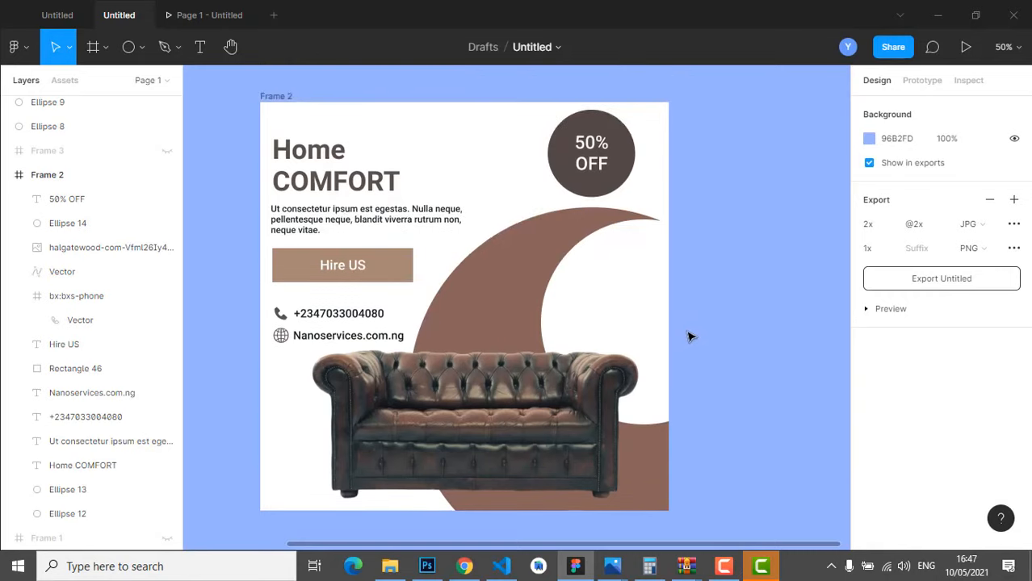